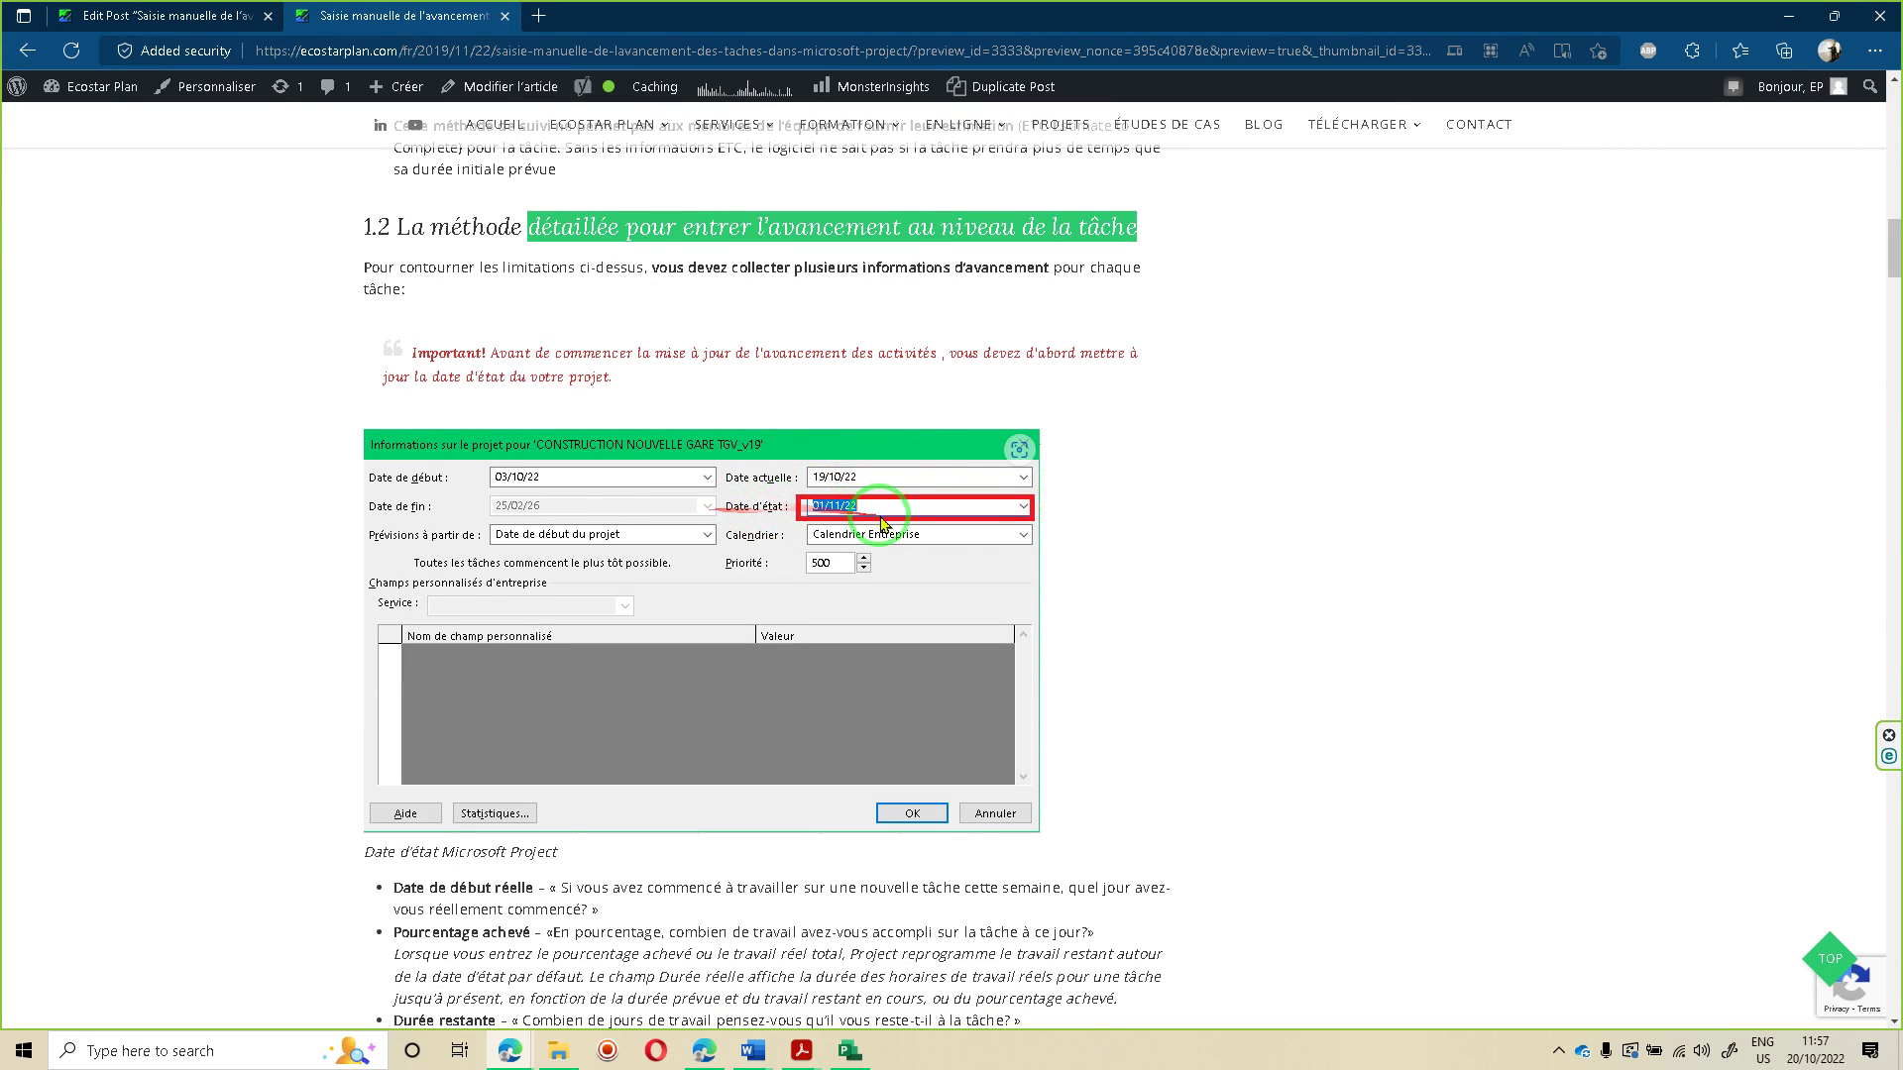
Switch to Microsoft Project and set the project's status date (Date d'état) to 01/12/2022 in the project information
left_click(852, 1015)
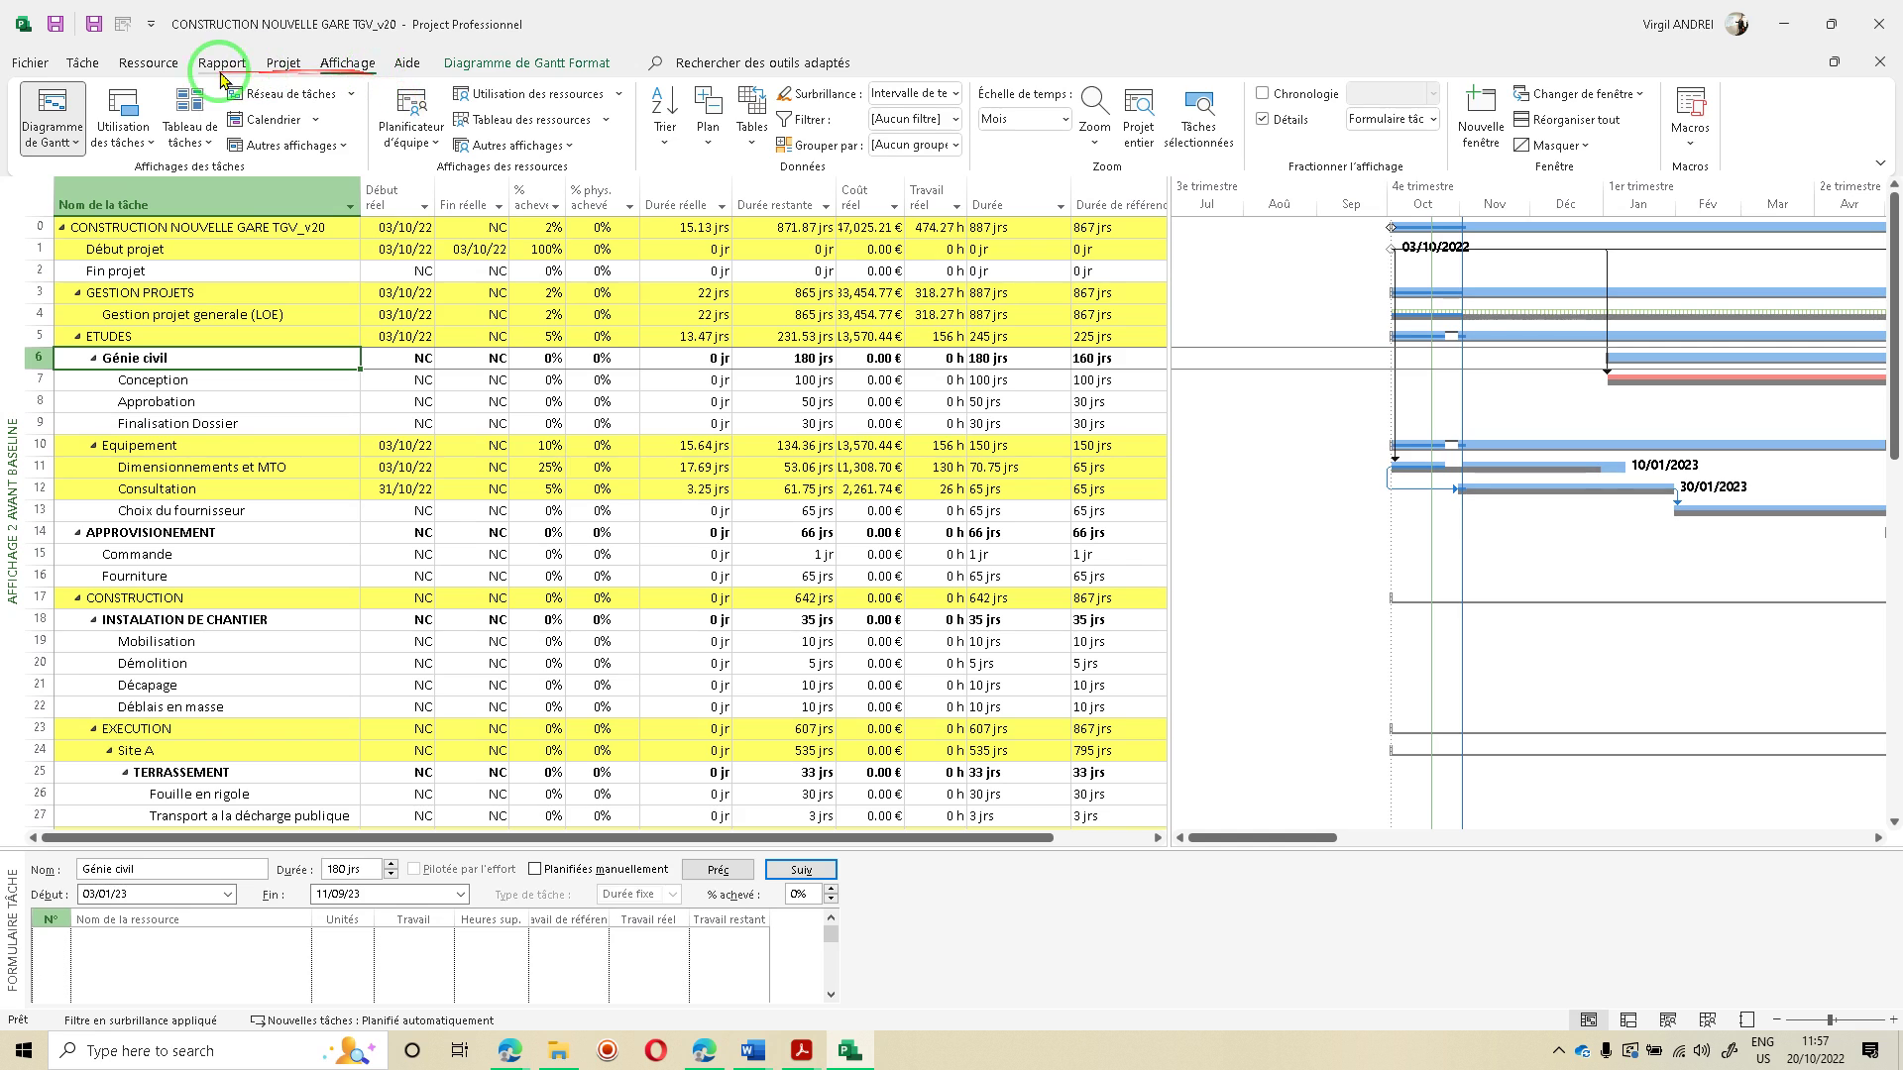
left_click(283, 63)
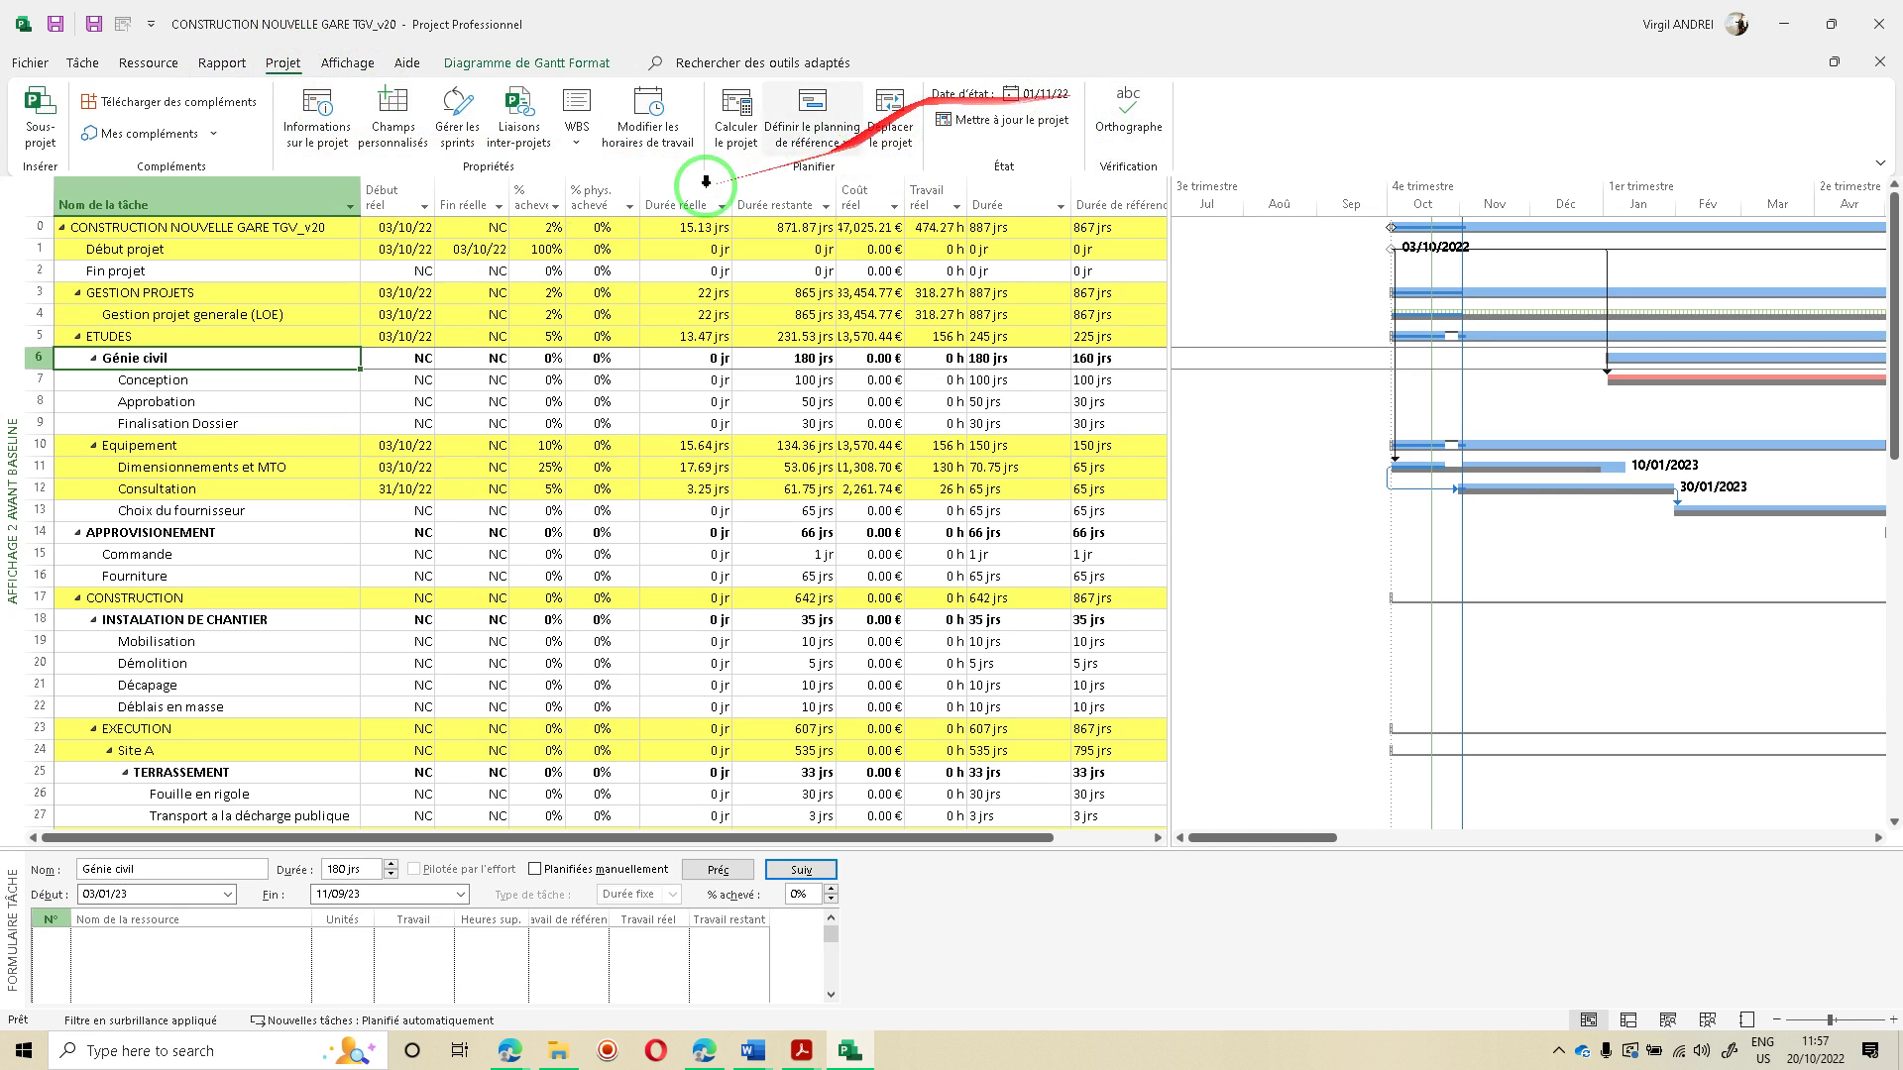
left_click(334, 139)
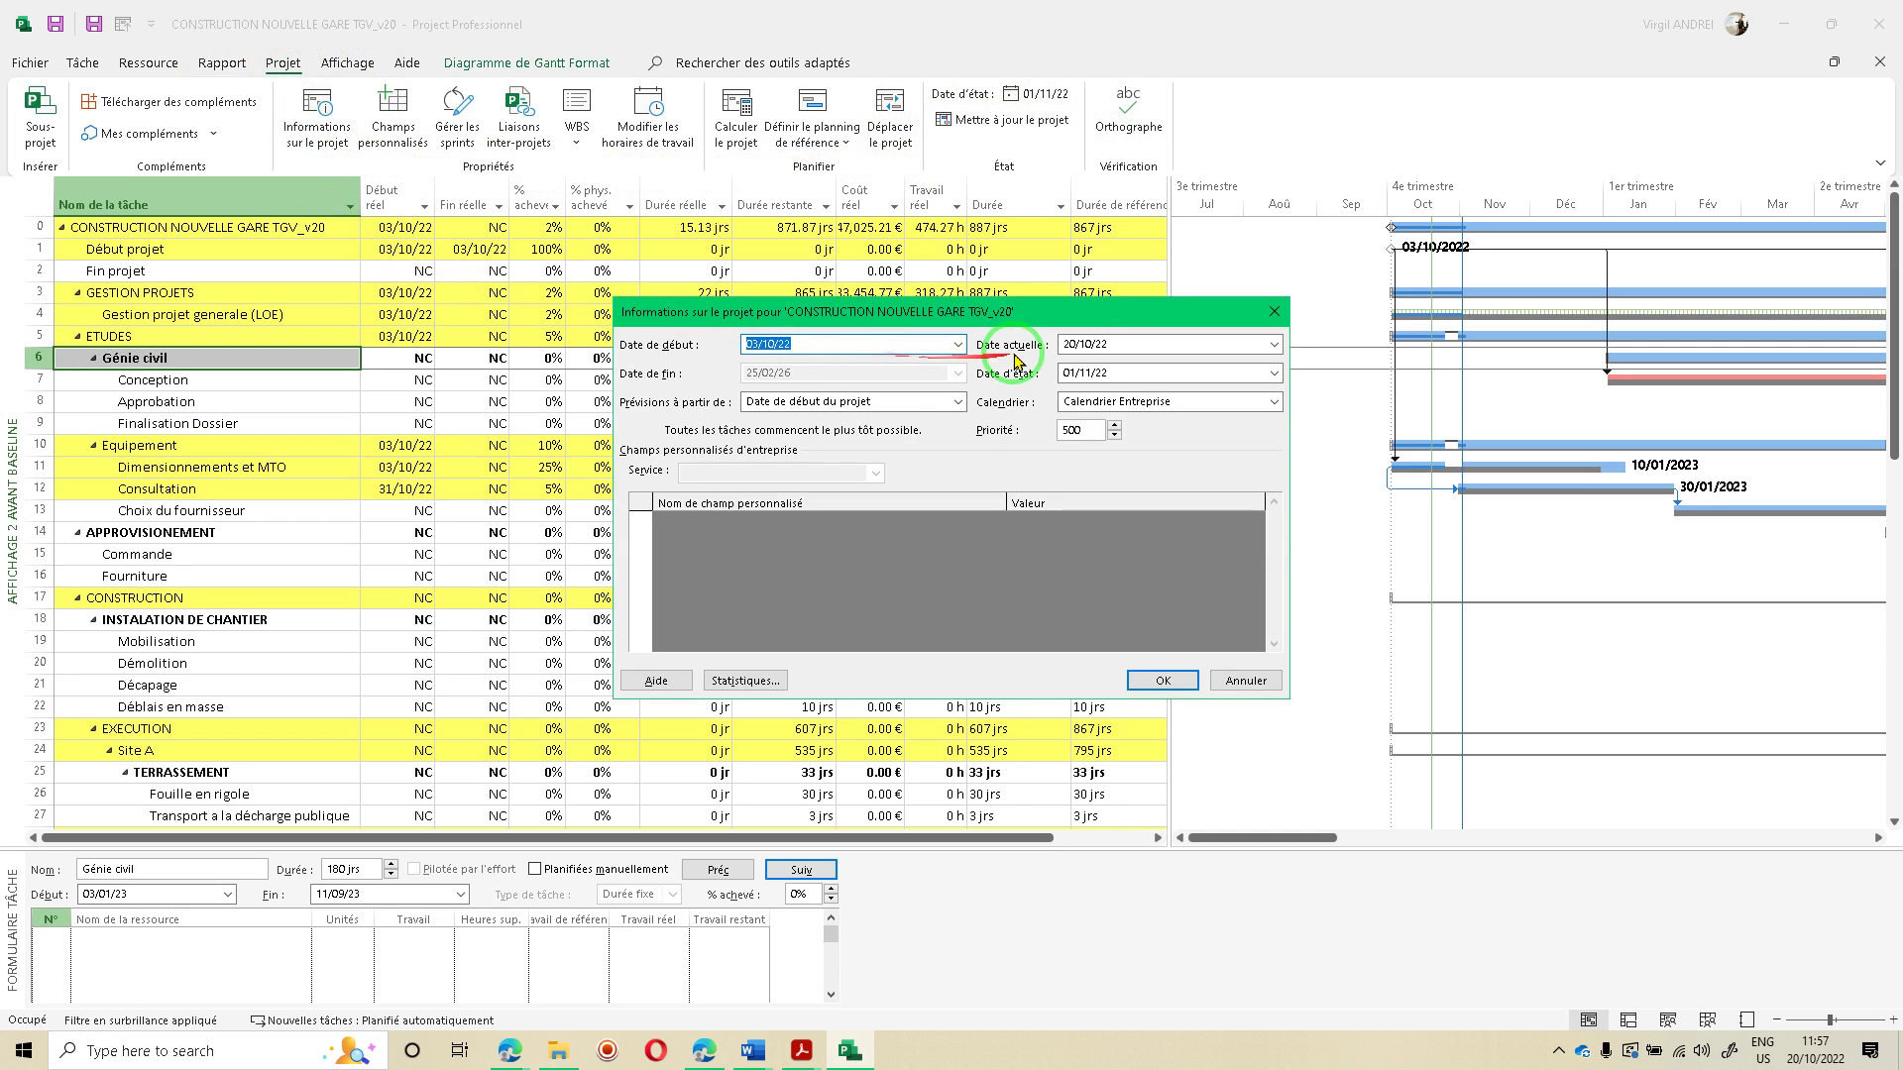
left_click(1158, 373)
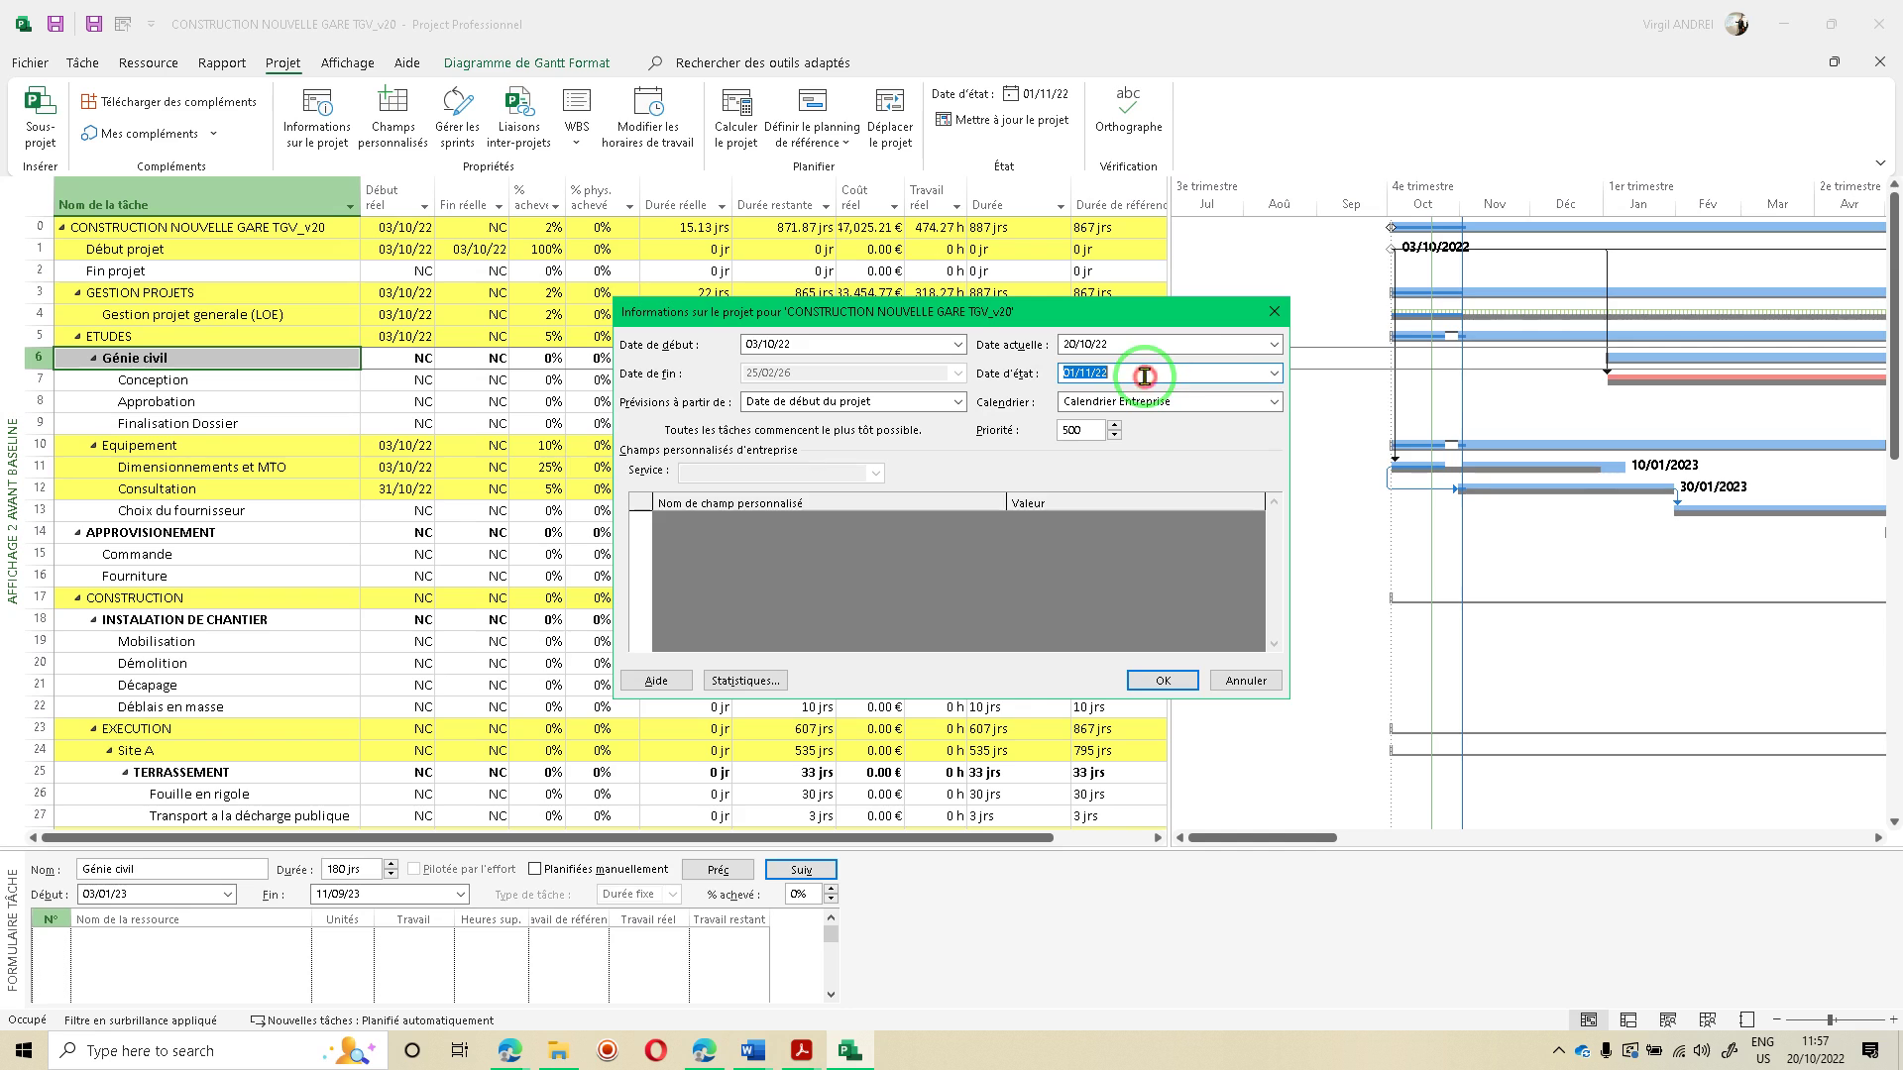
left_click(1272, 377)
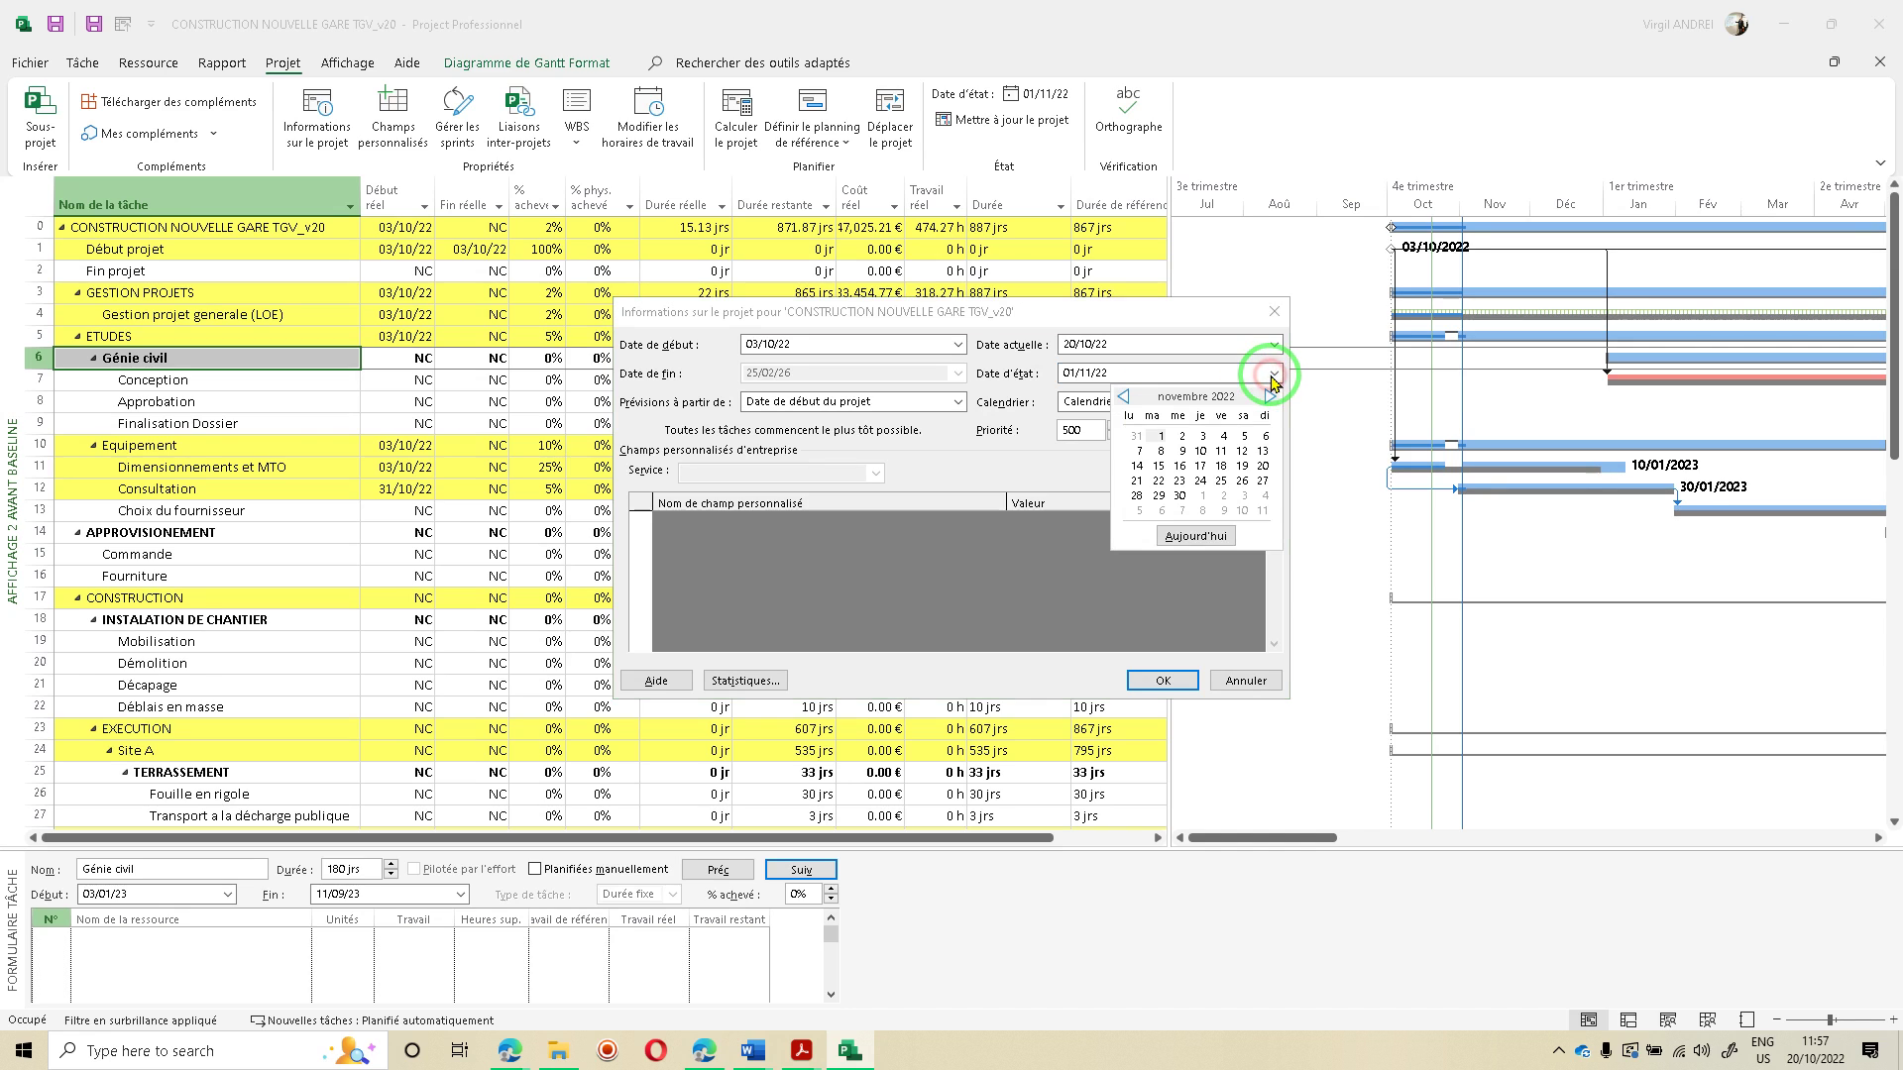
left_click(1206, 504)
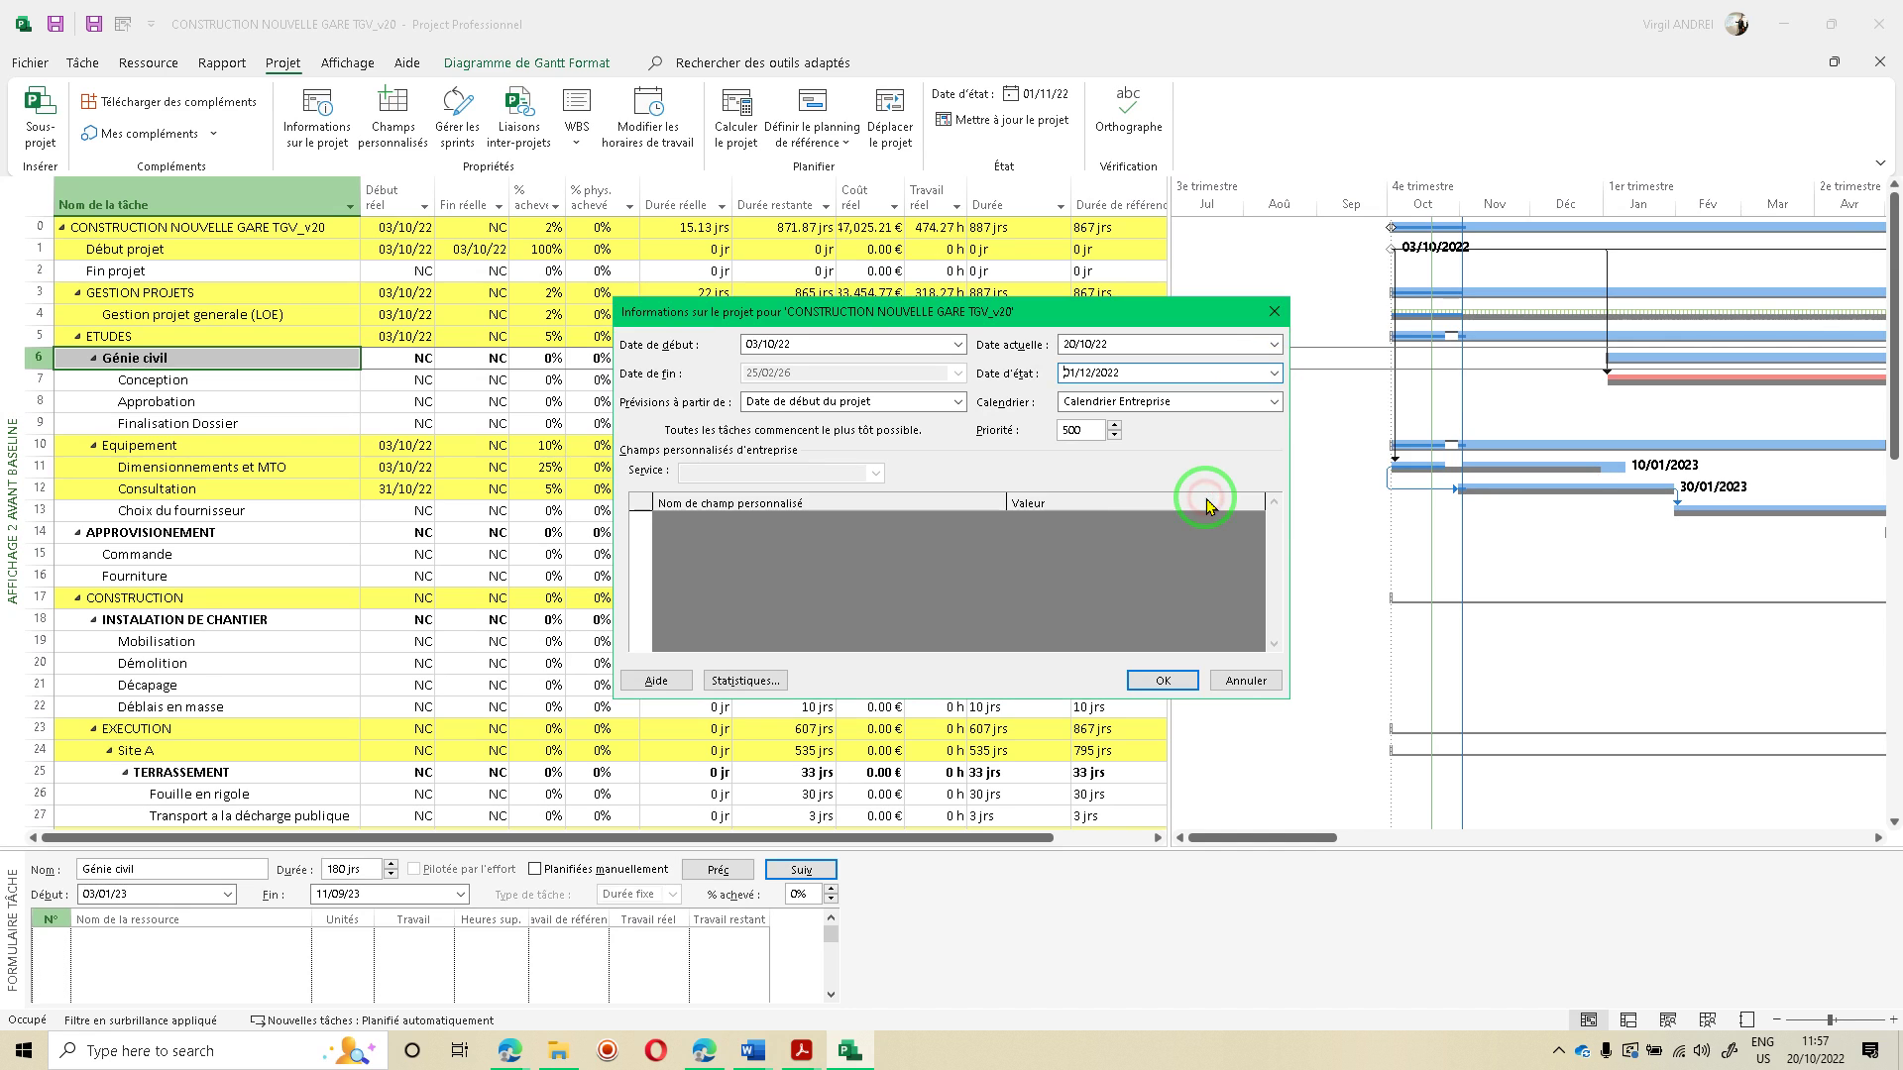
left_click_drag(1163, 327, 1121, 338)
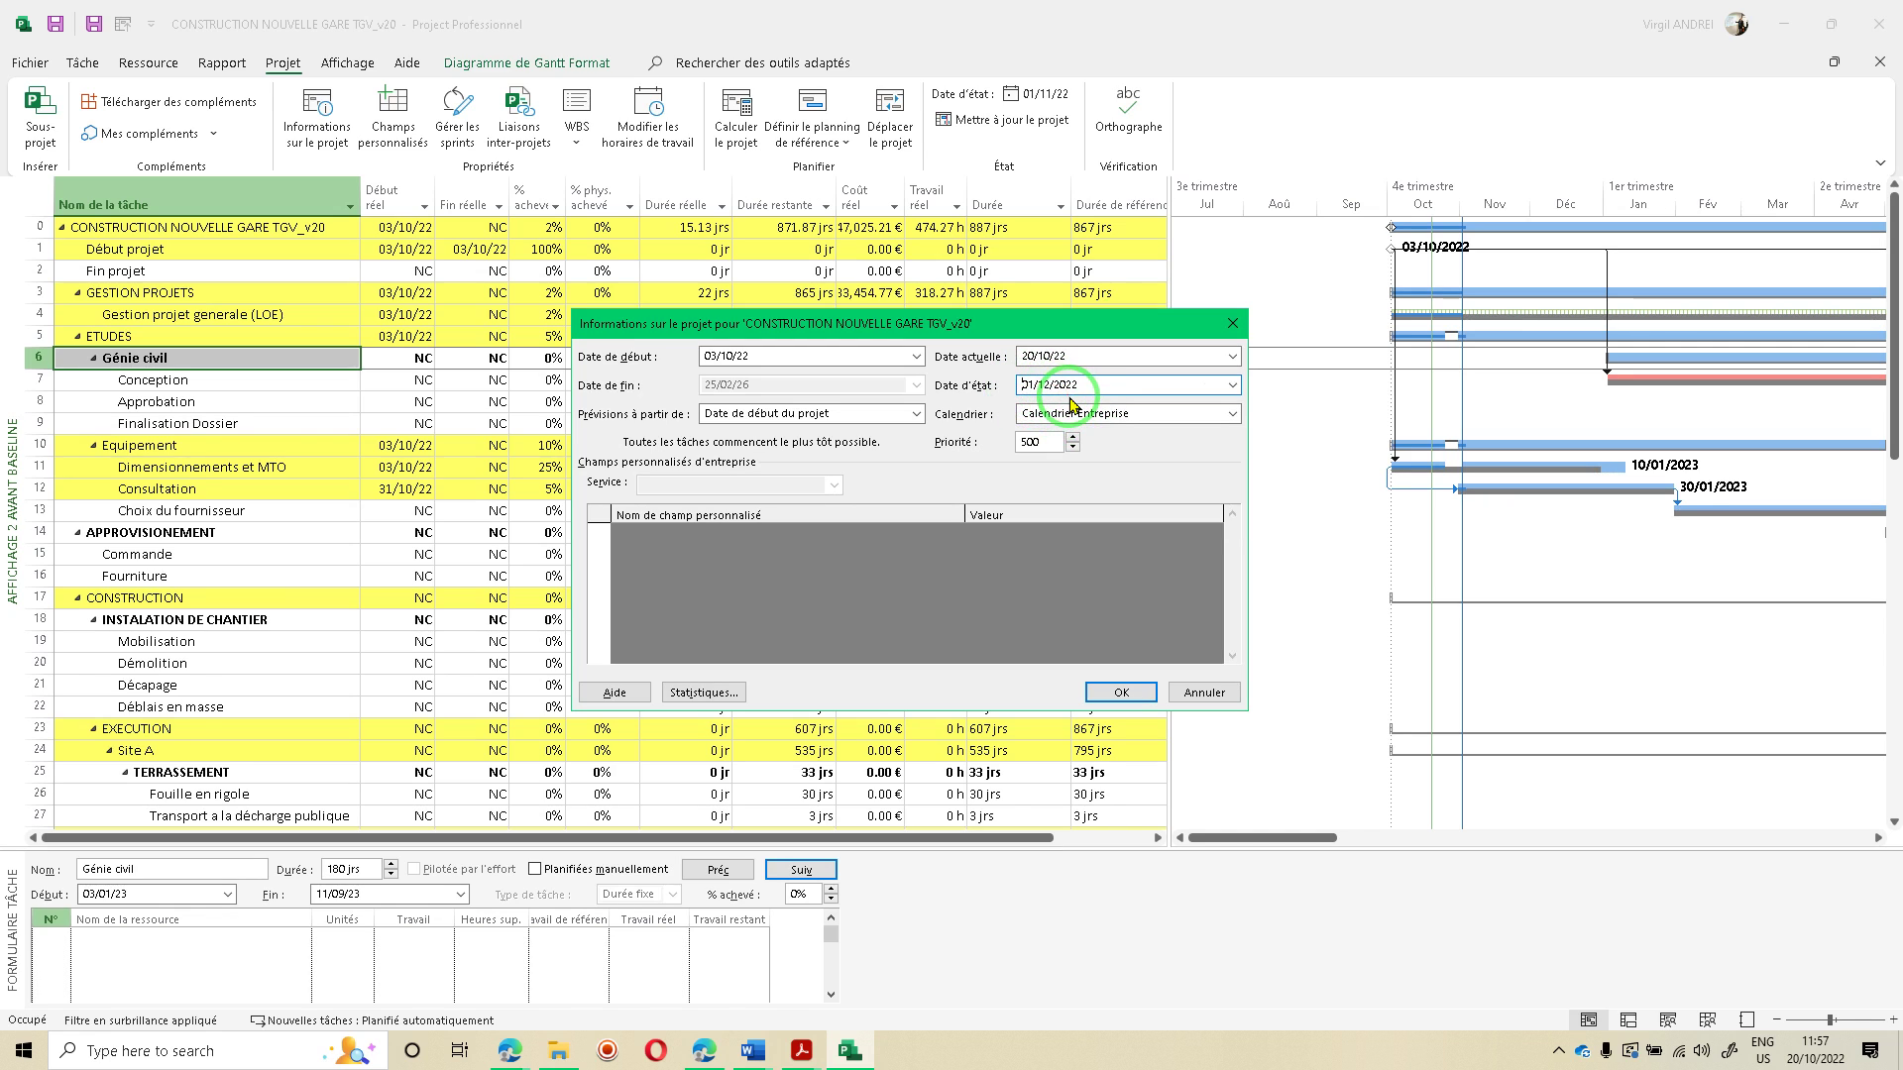
left_click(1067, 355)
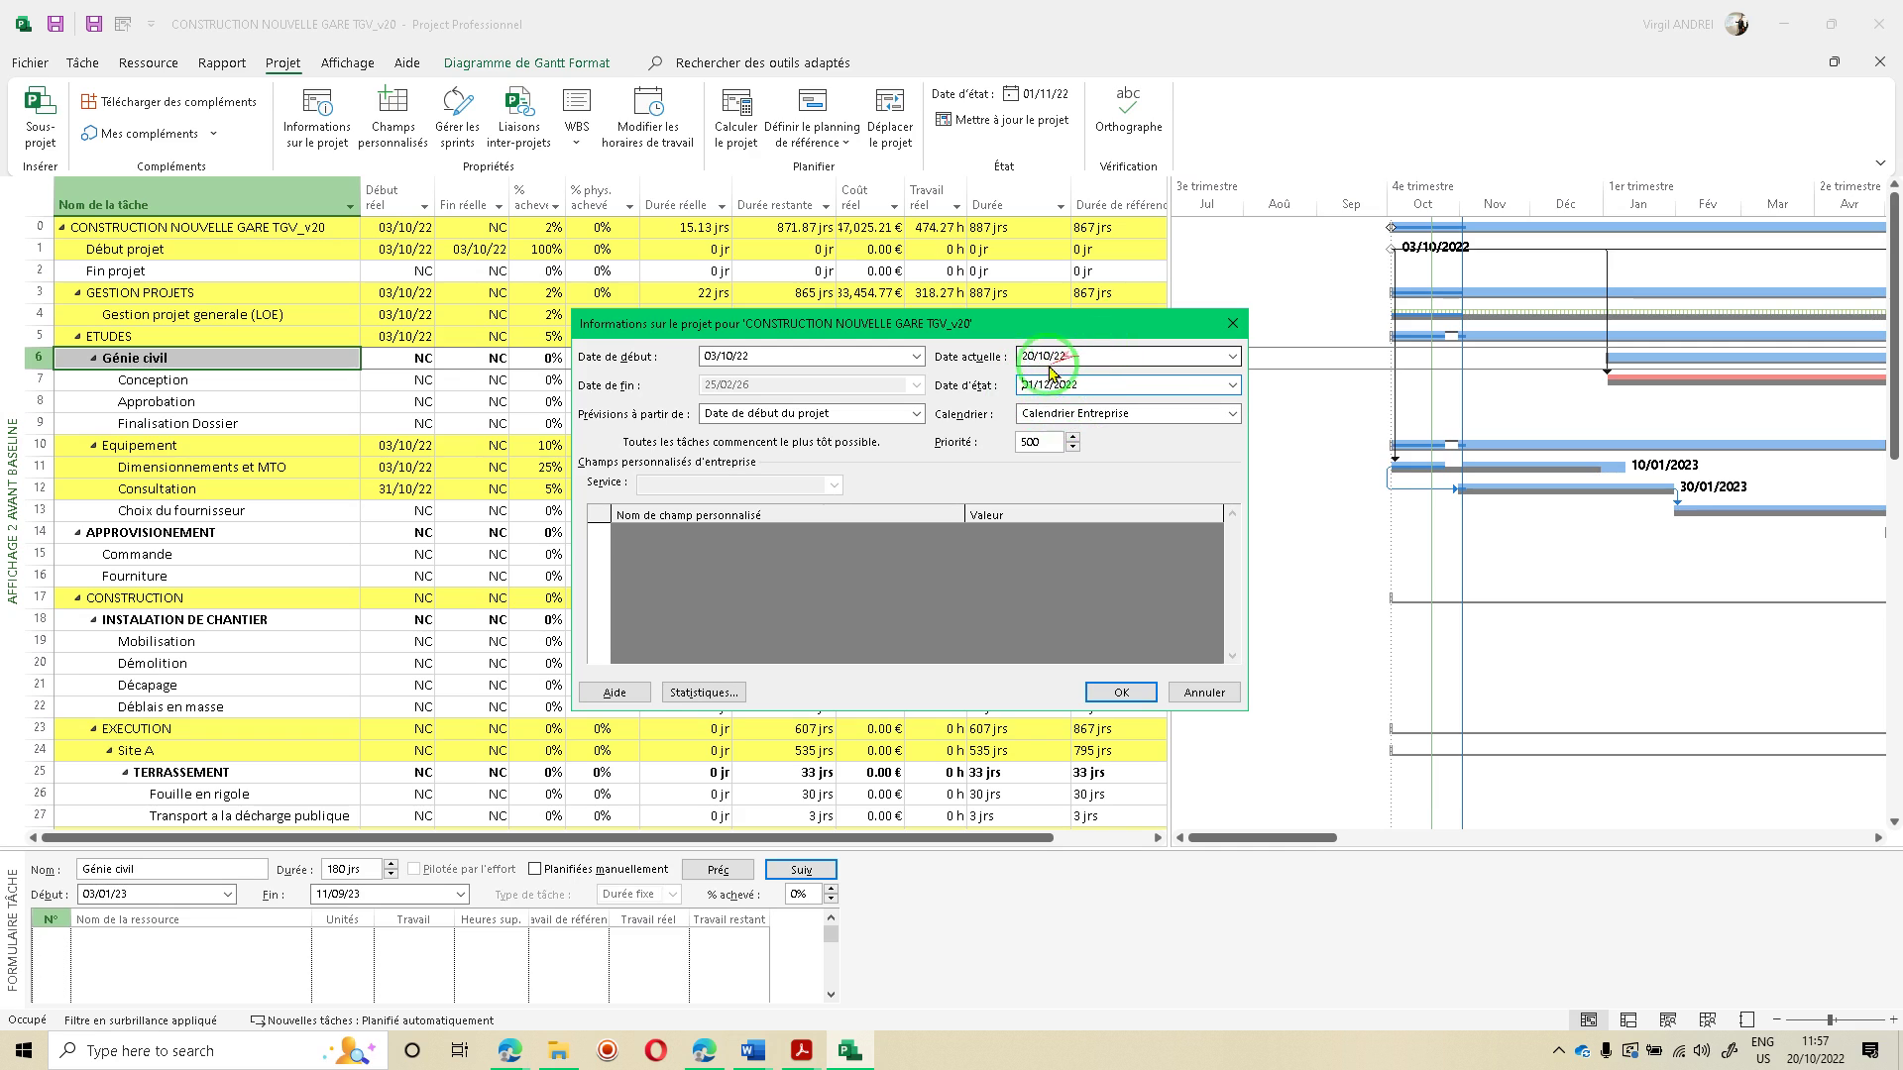
left_click(1058, 355)
left_click(1057, 390)
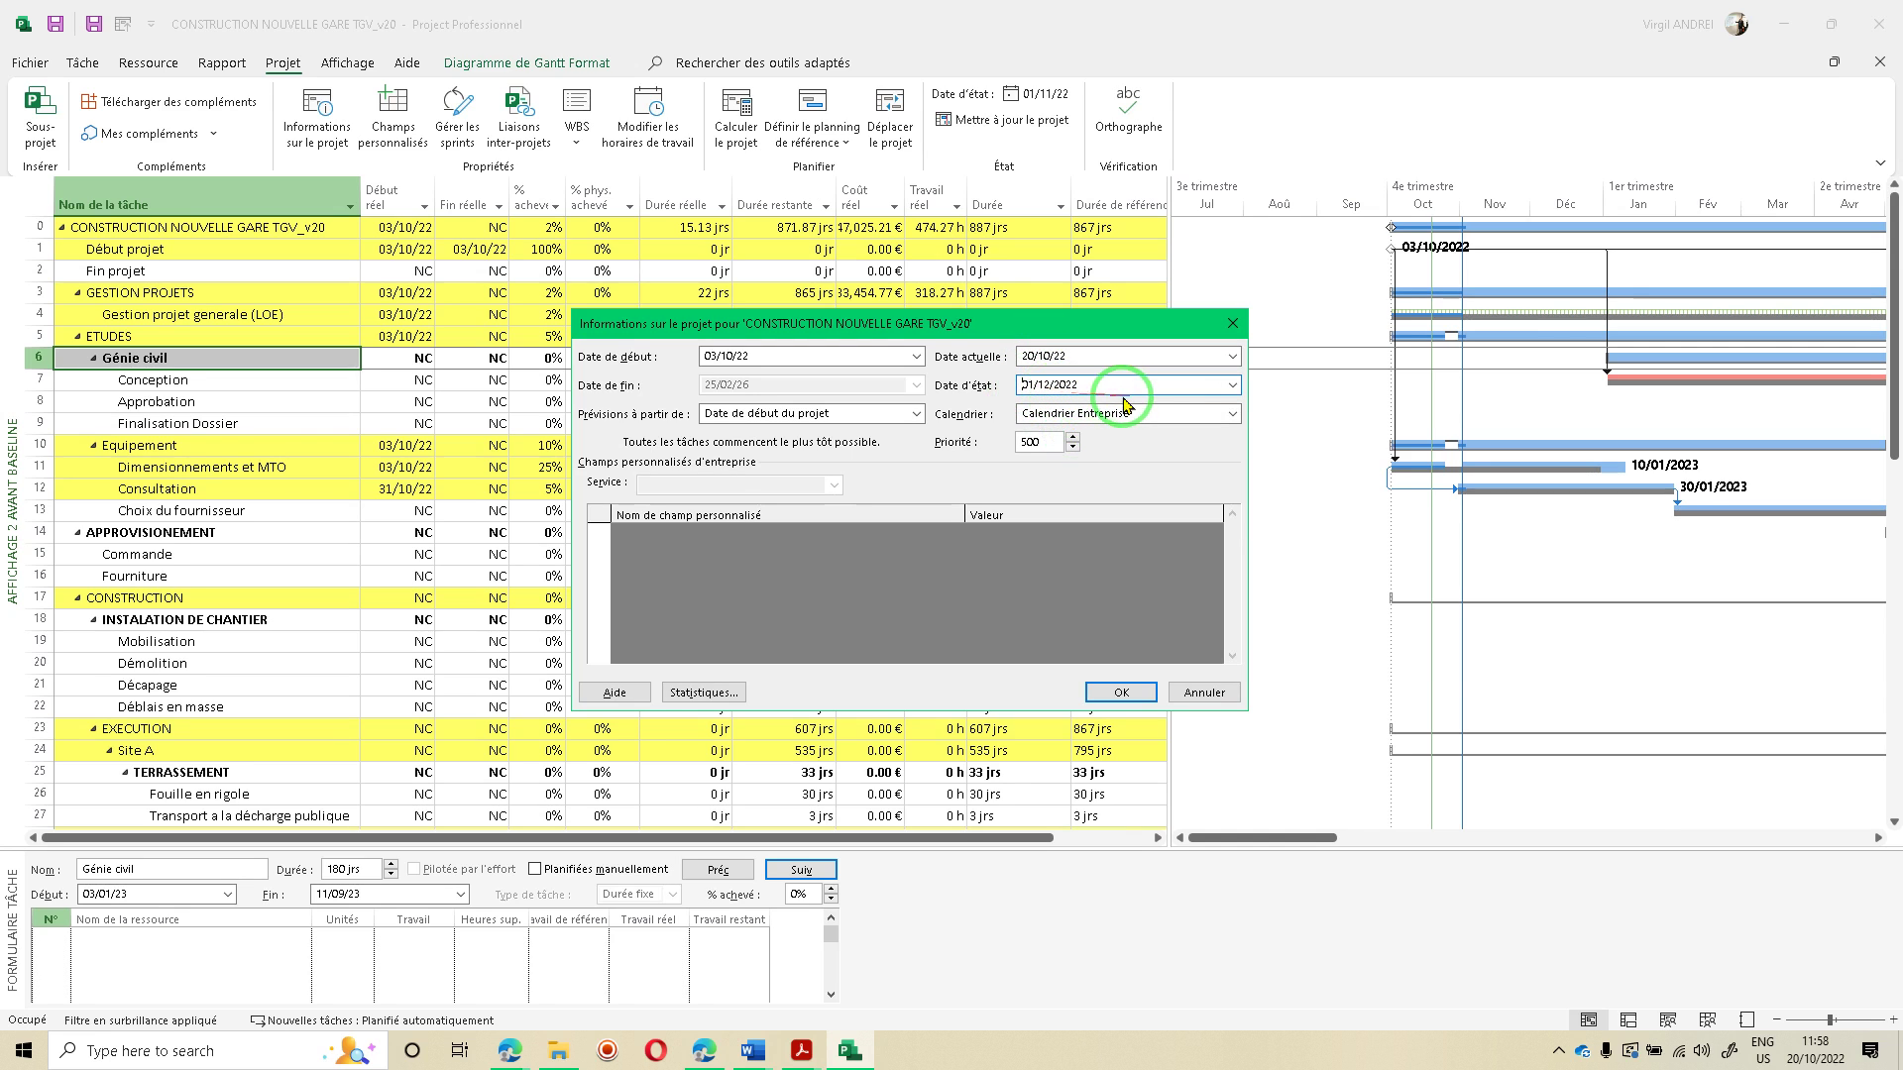
left_click(1121, 692)
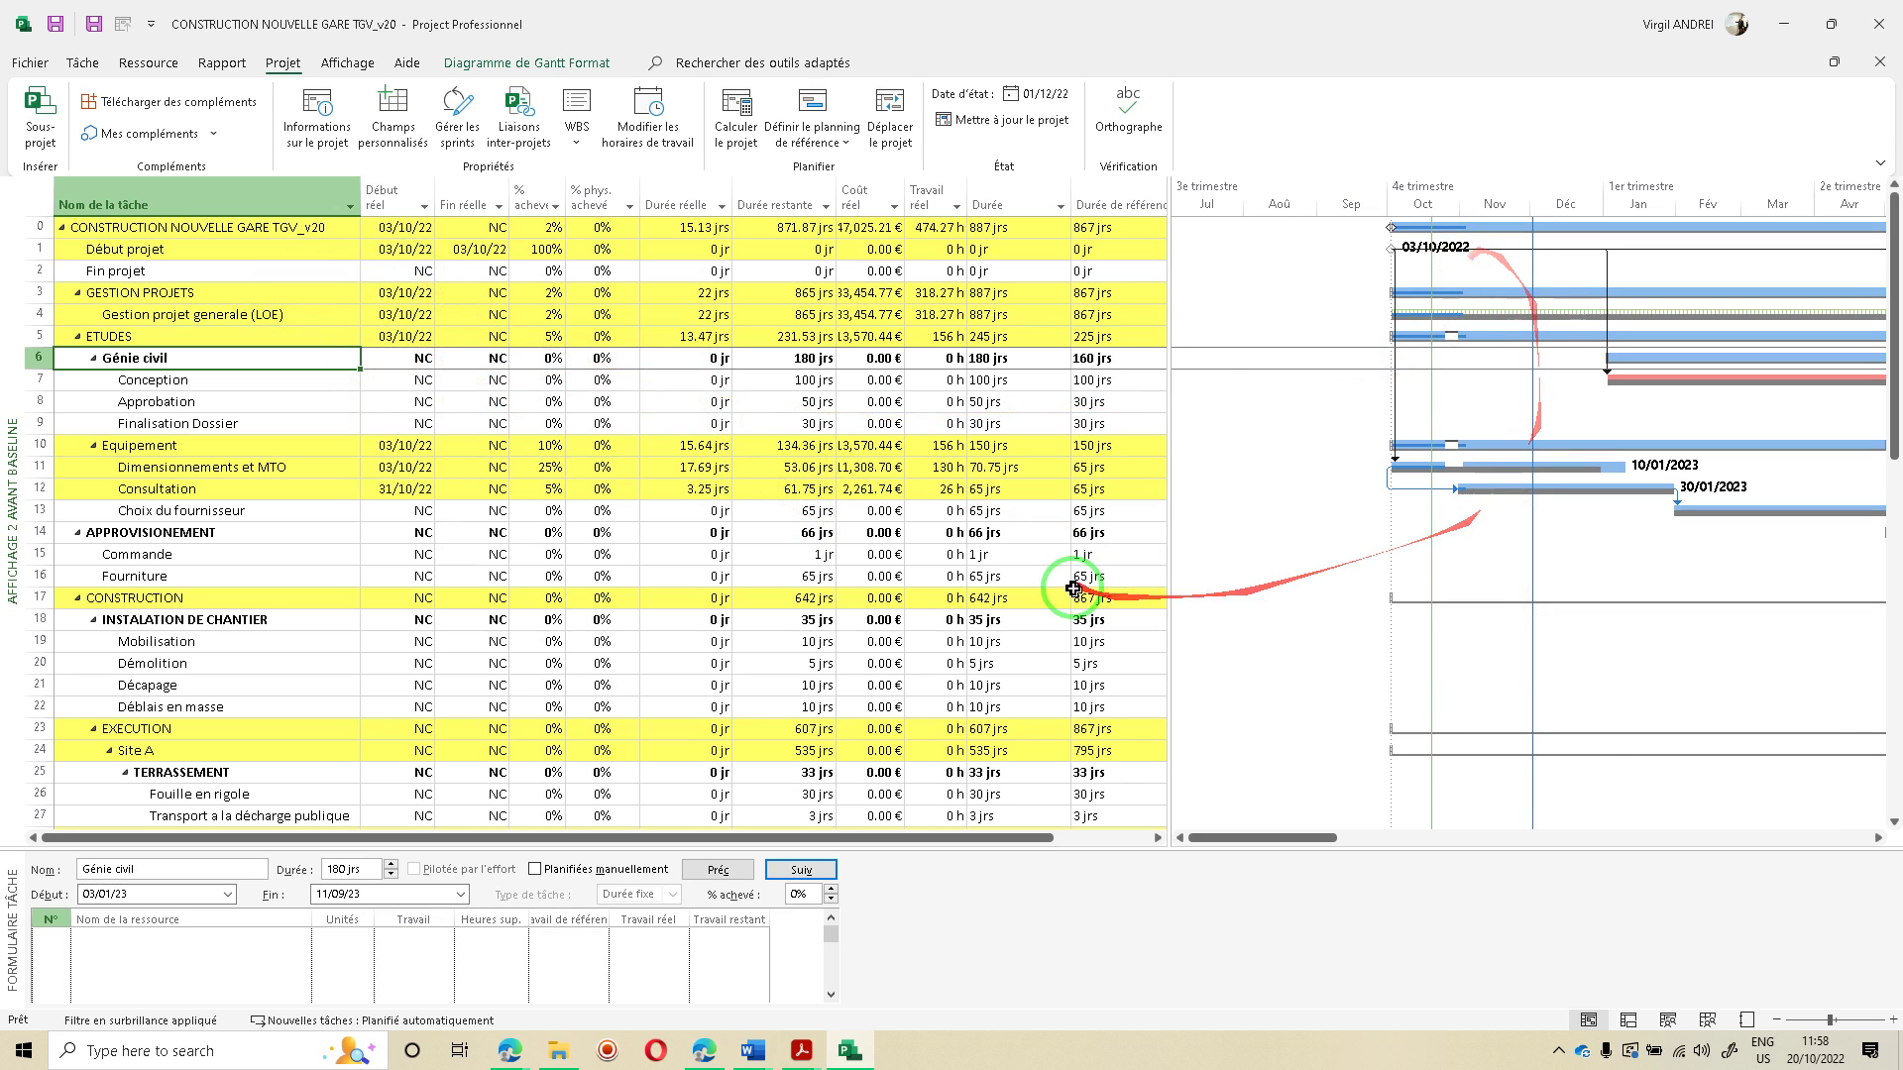
Highlight the tasks that fall within the date range from 01/11/2022 to 30/11/2022
left_click(348, 63)
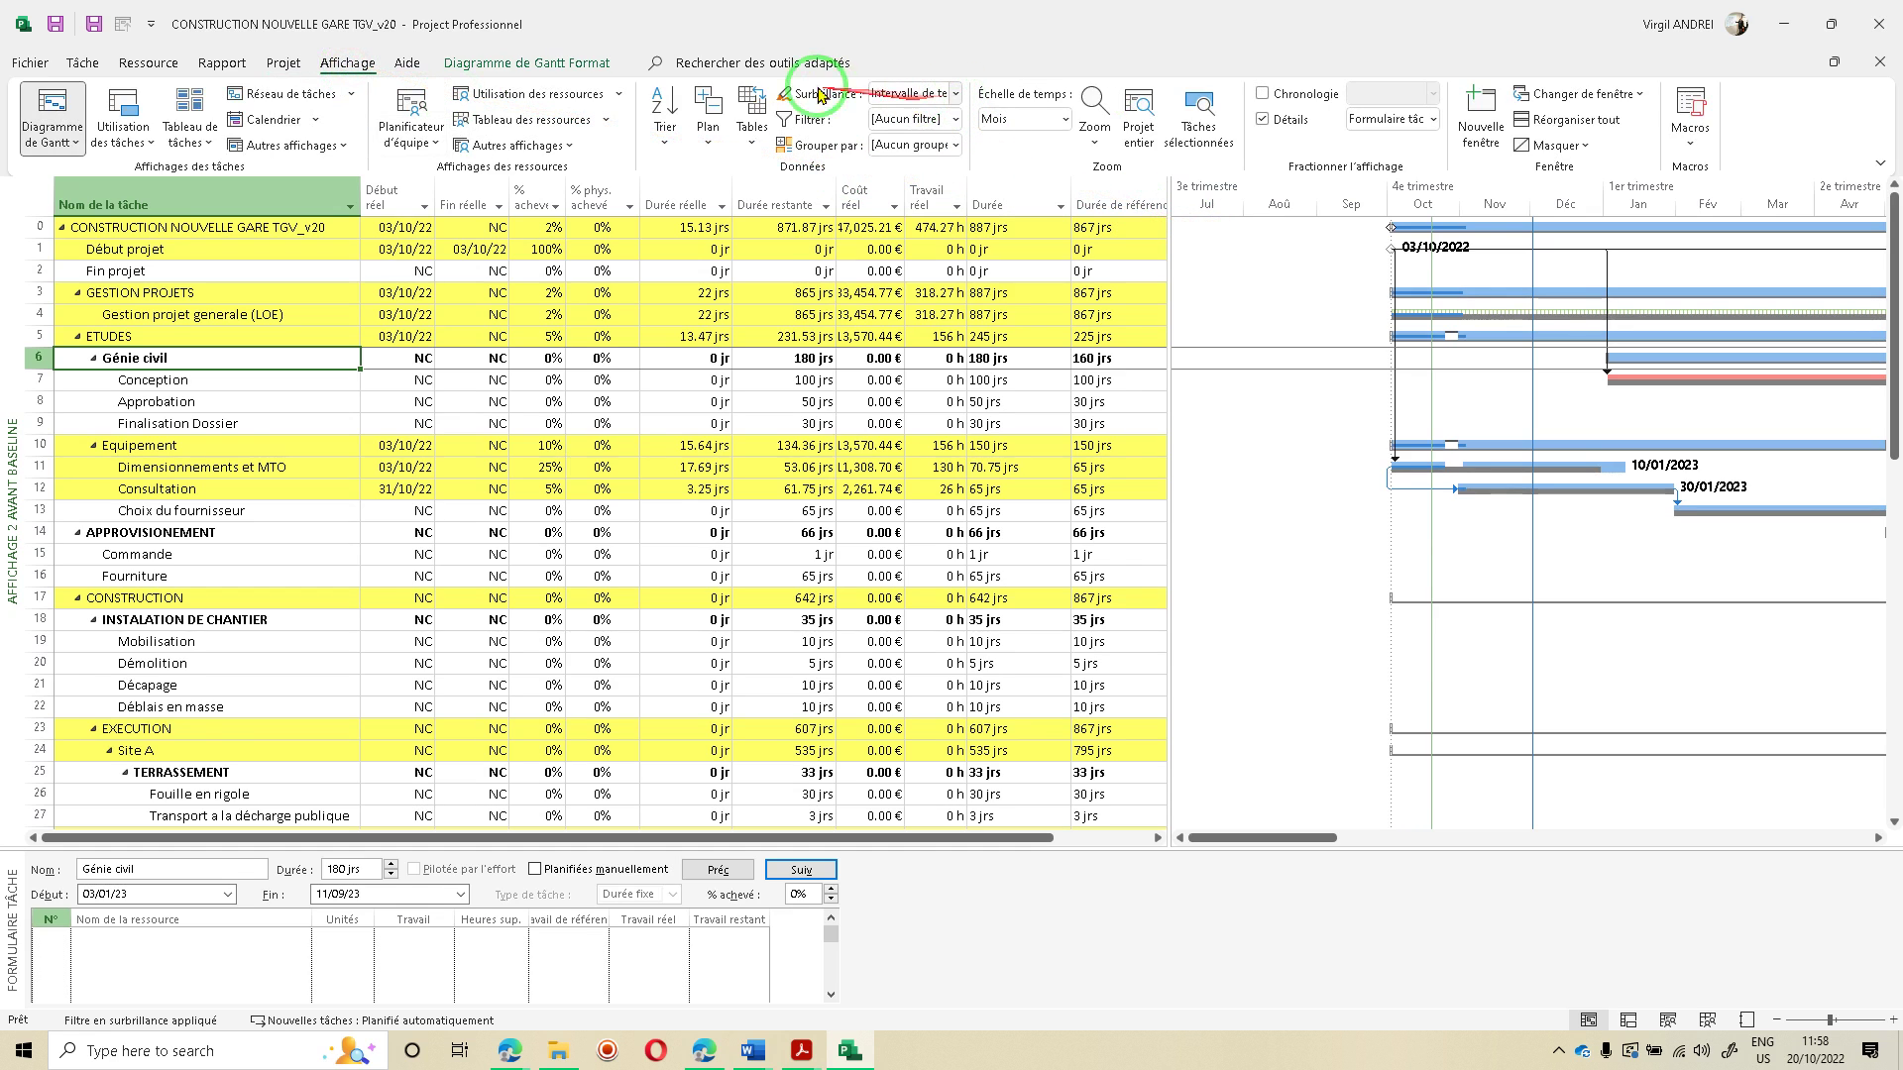
left_click(956, 94)
left_click(979, 187)
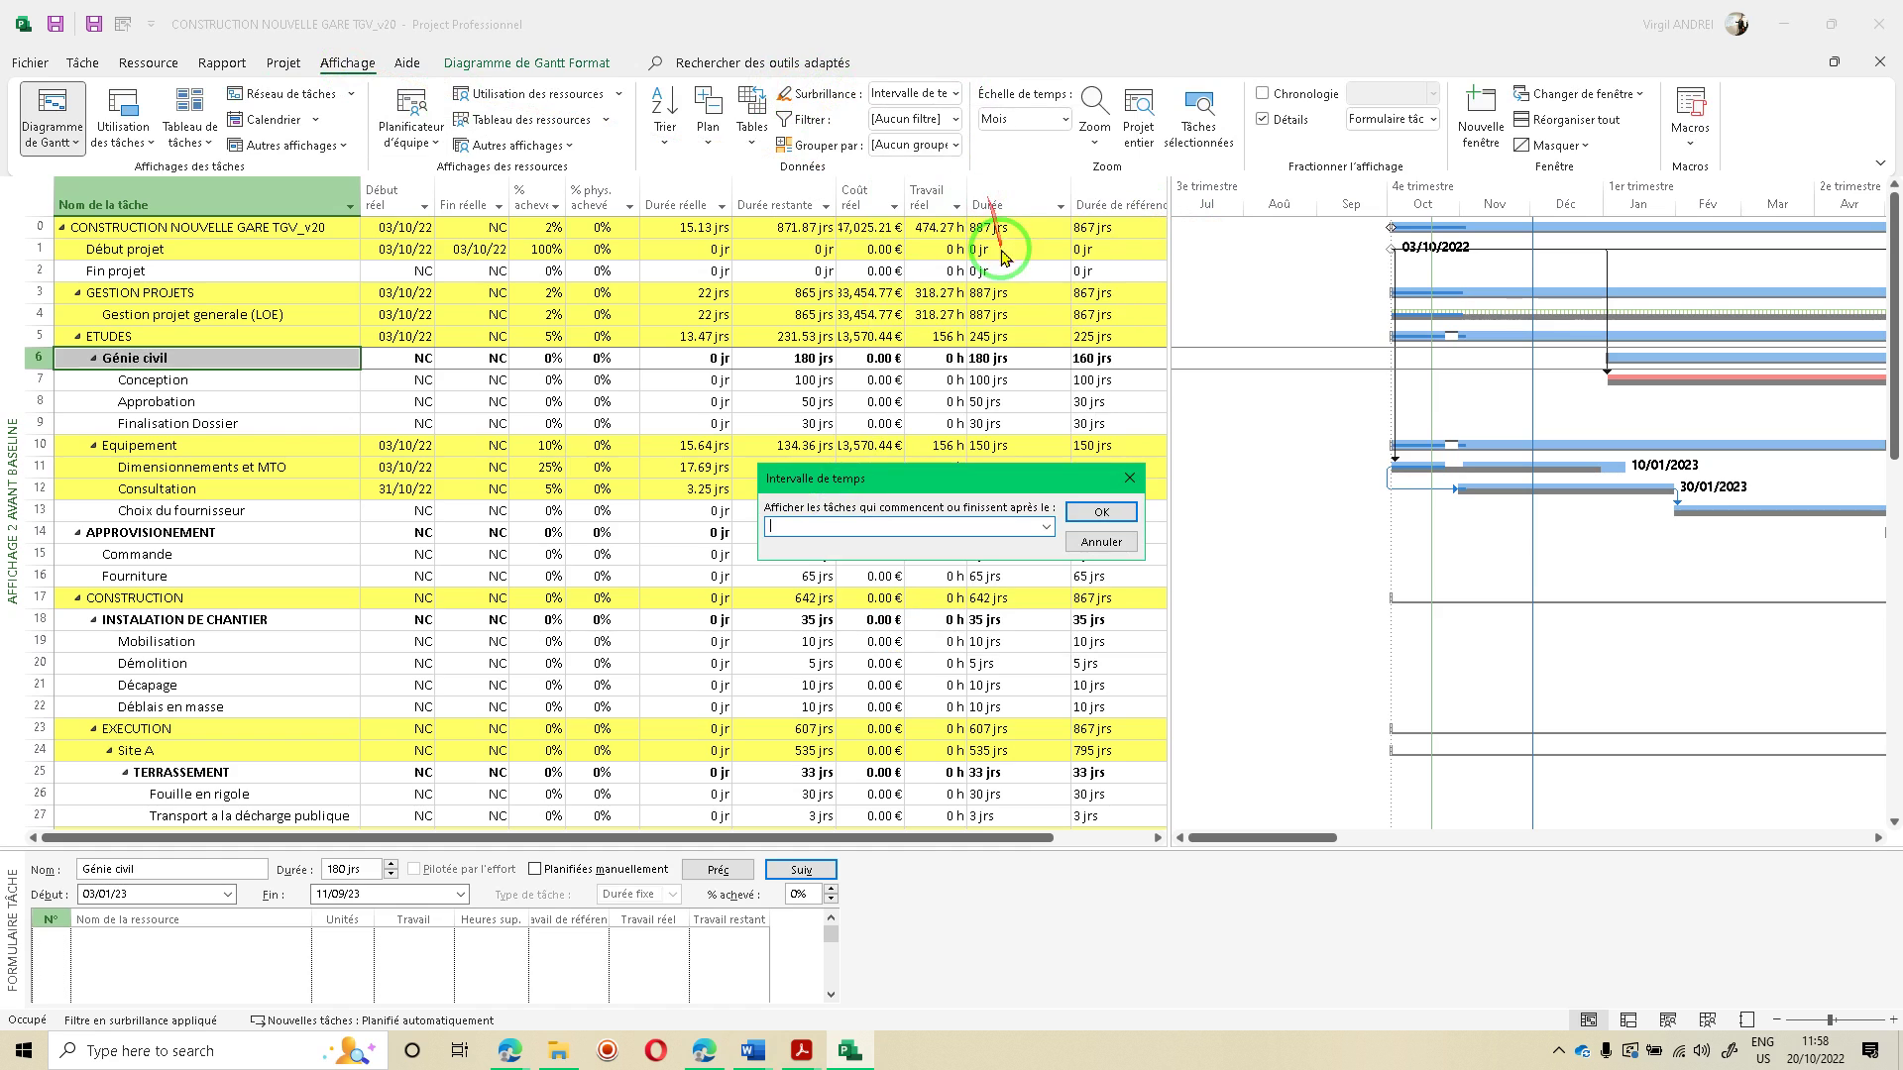
left_click(1047, 527)
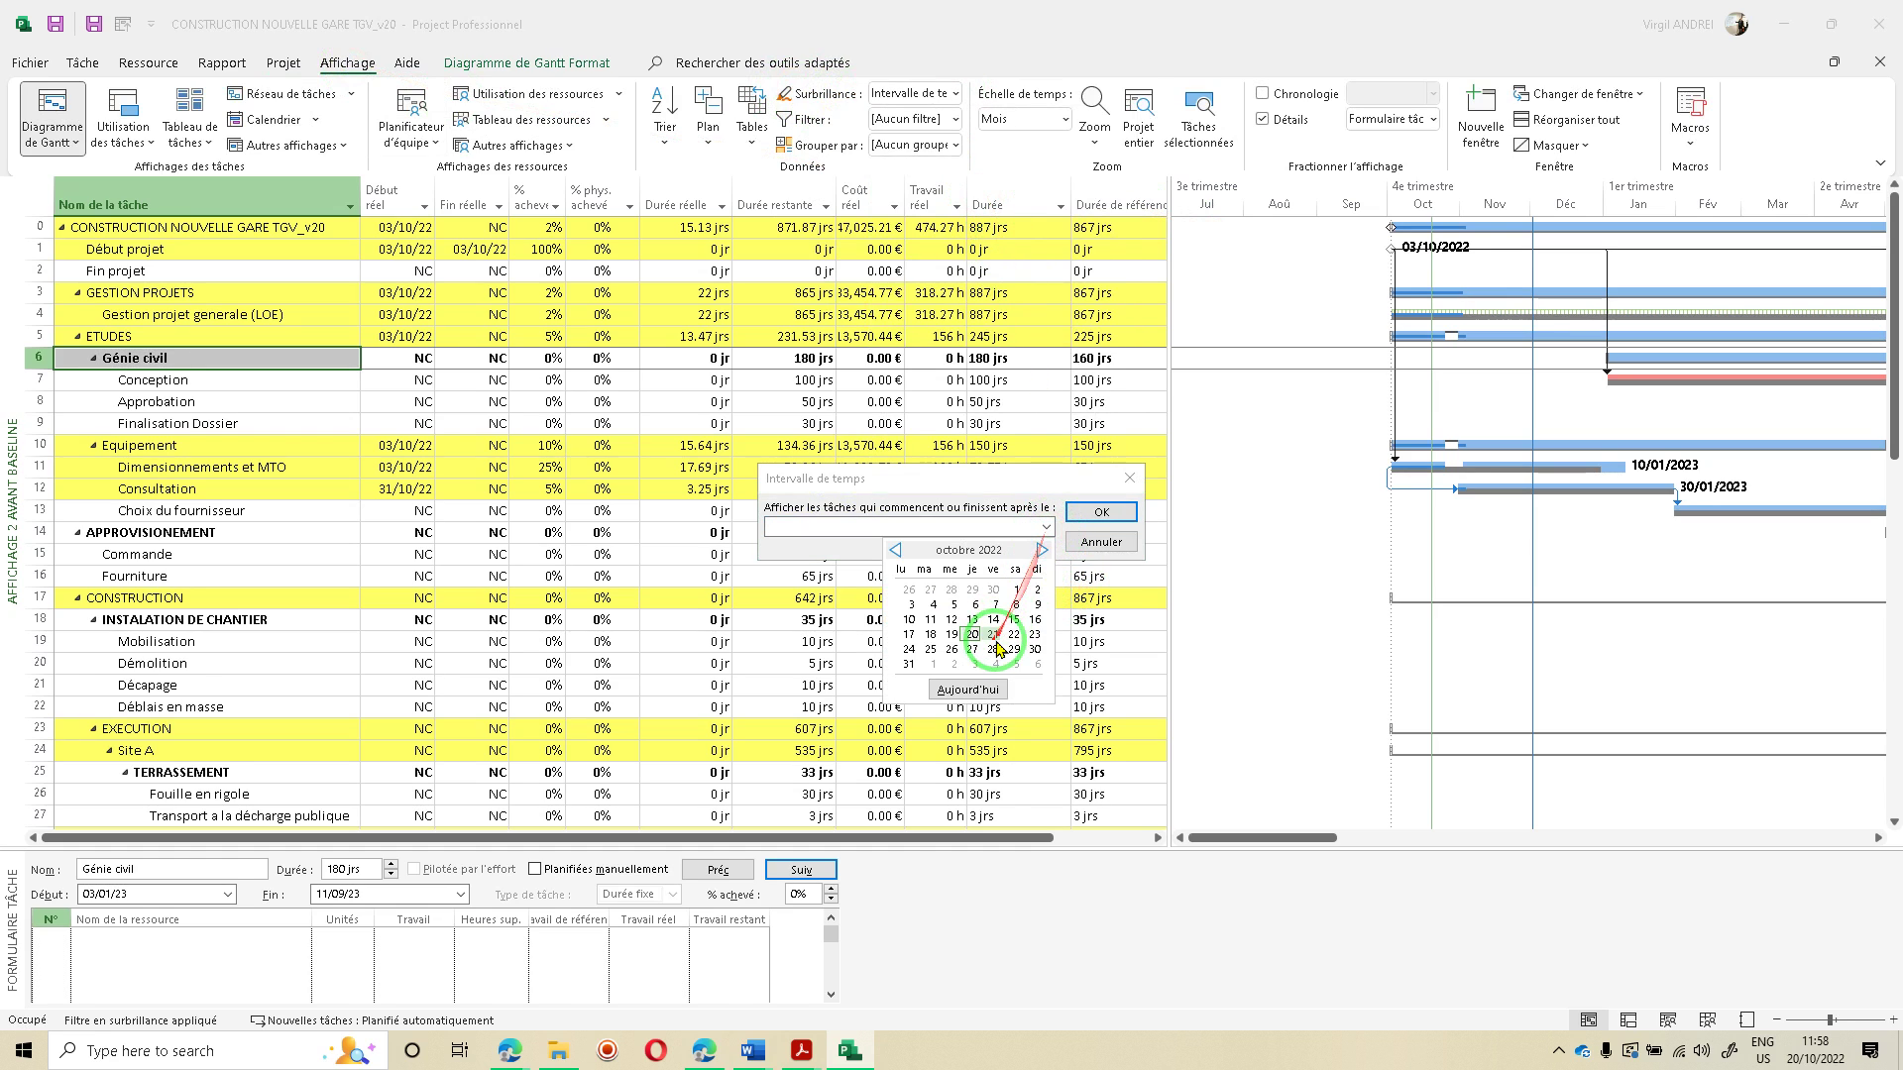
left_click(933, 666)
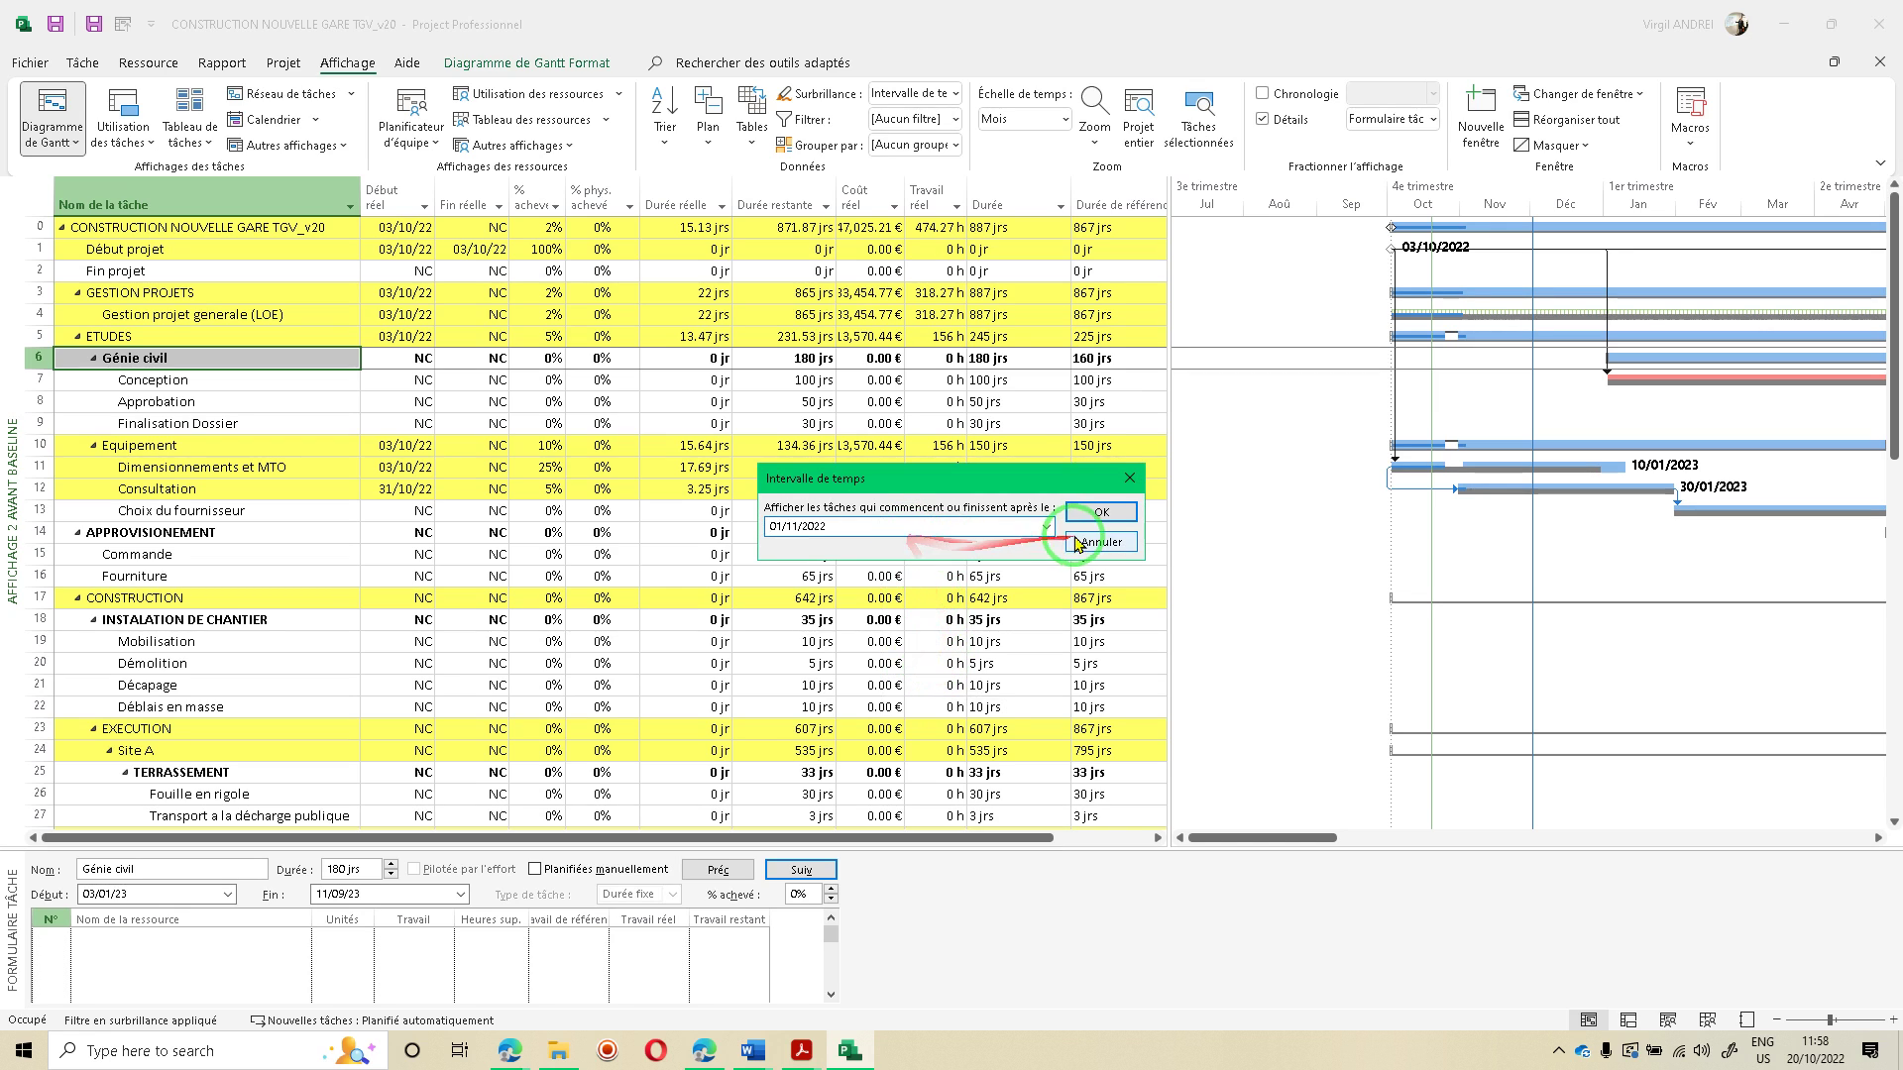
left_click(1090, 512)
left_click(1005, 526)
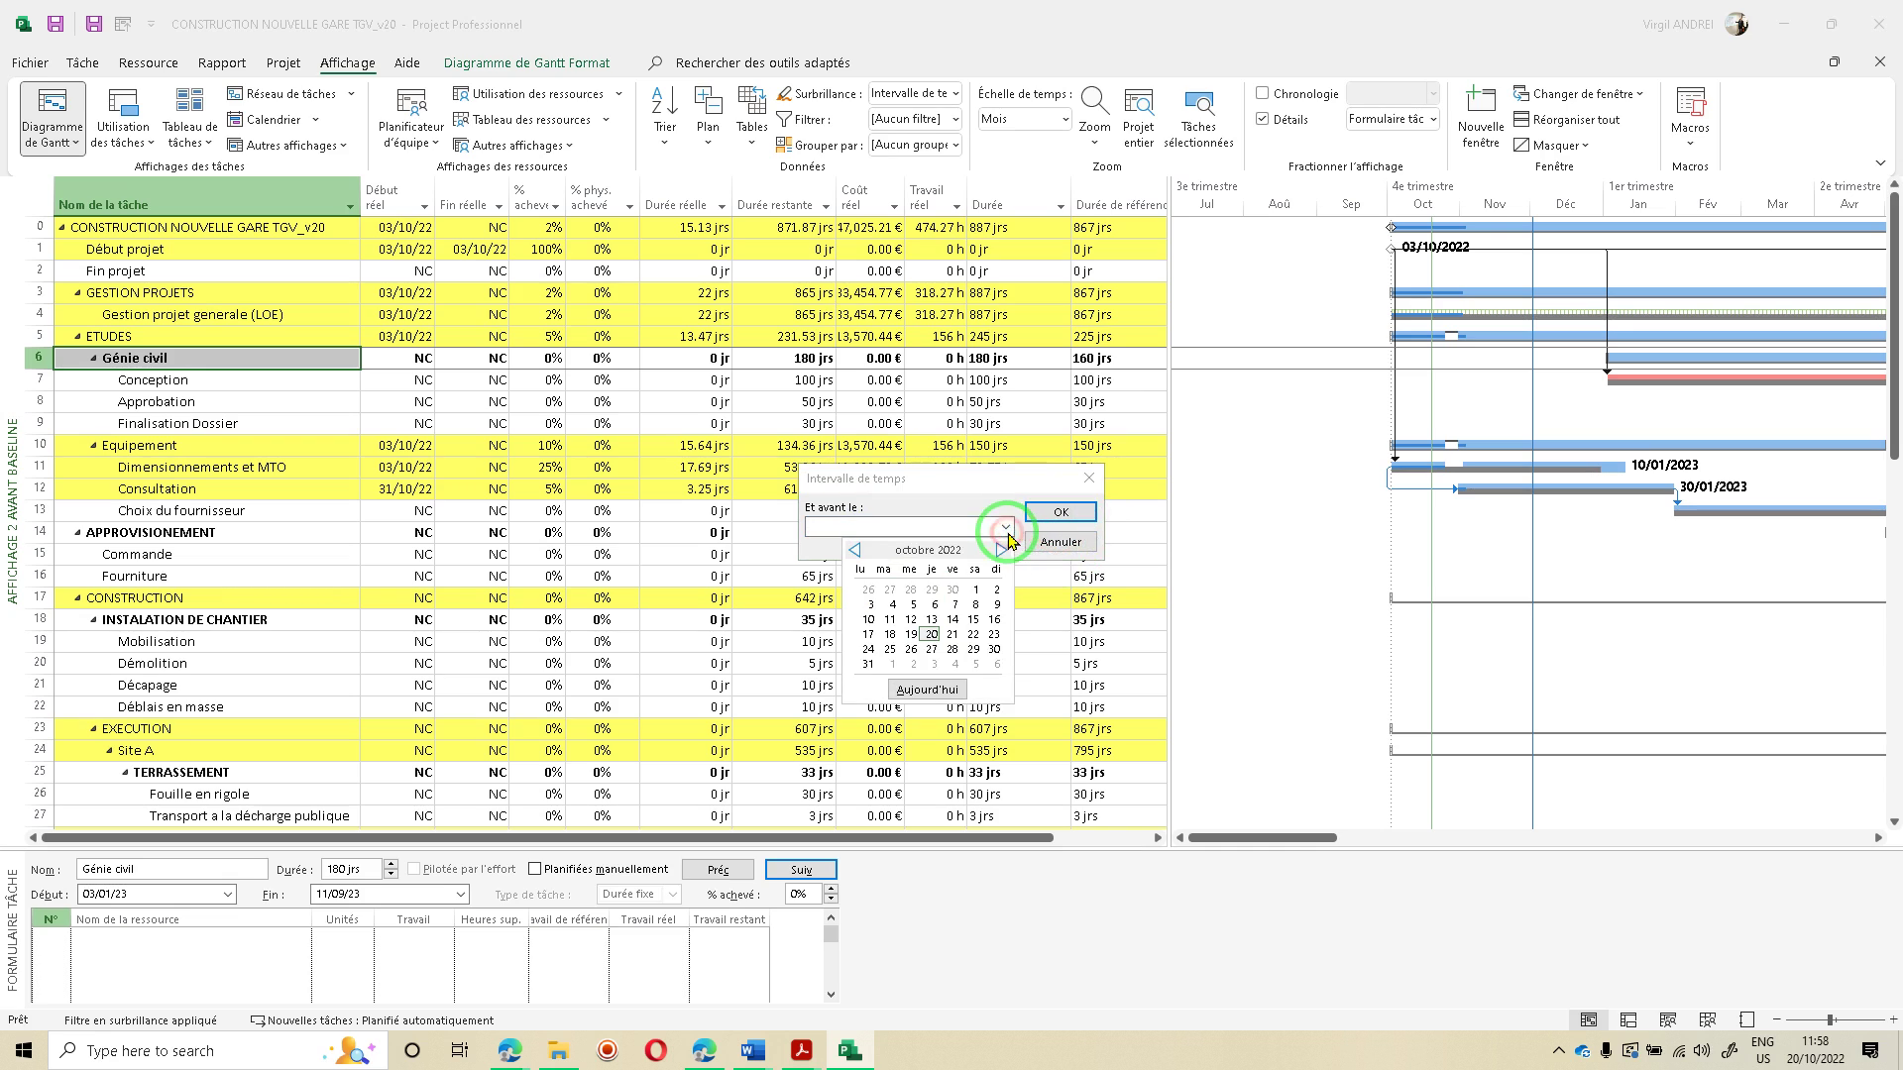
left_click(1001, 549)
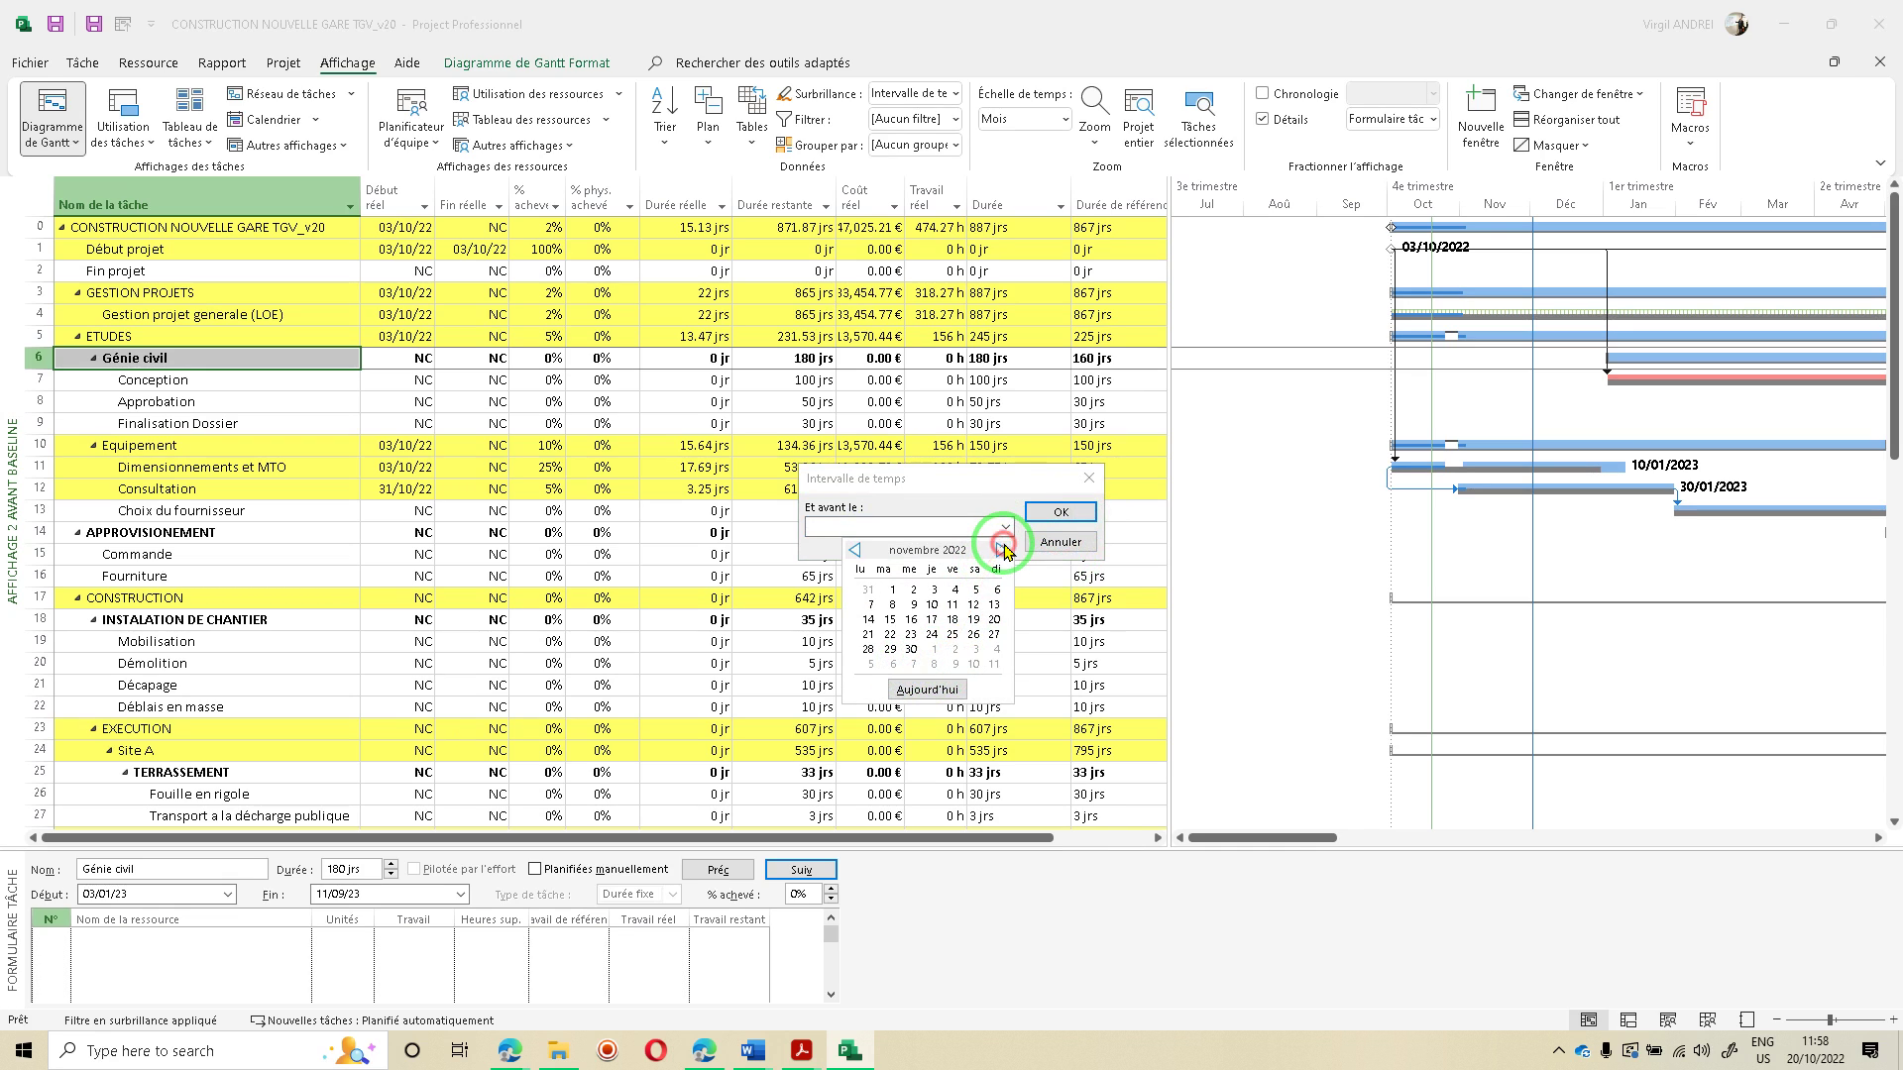
left_click(937, 652)
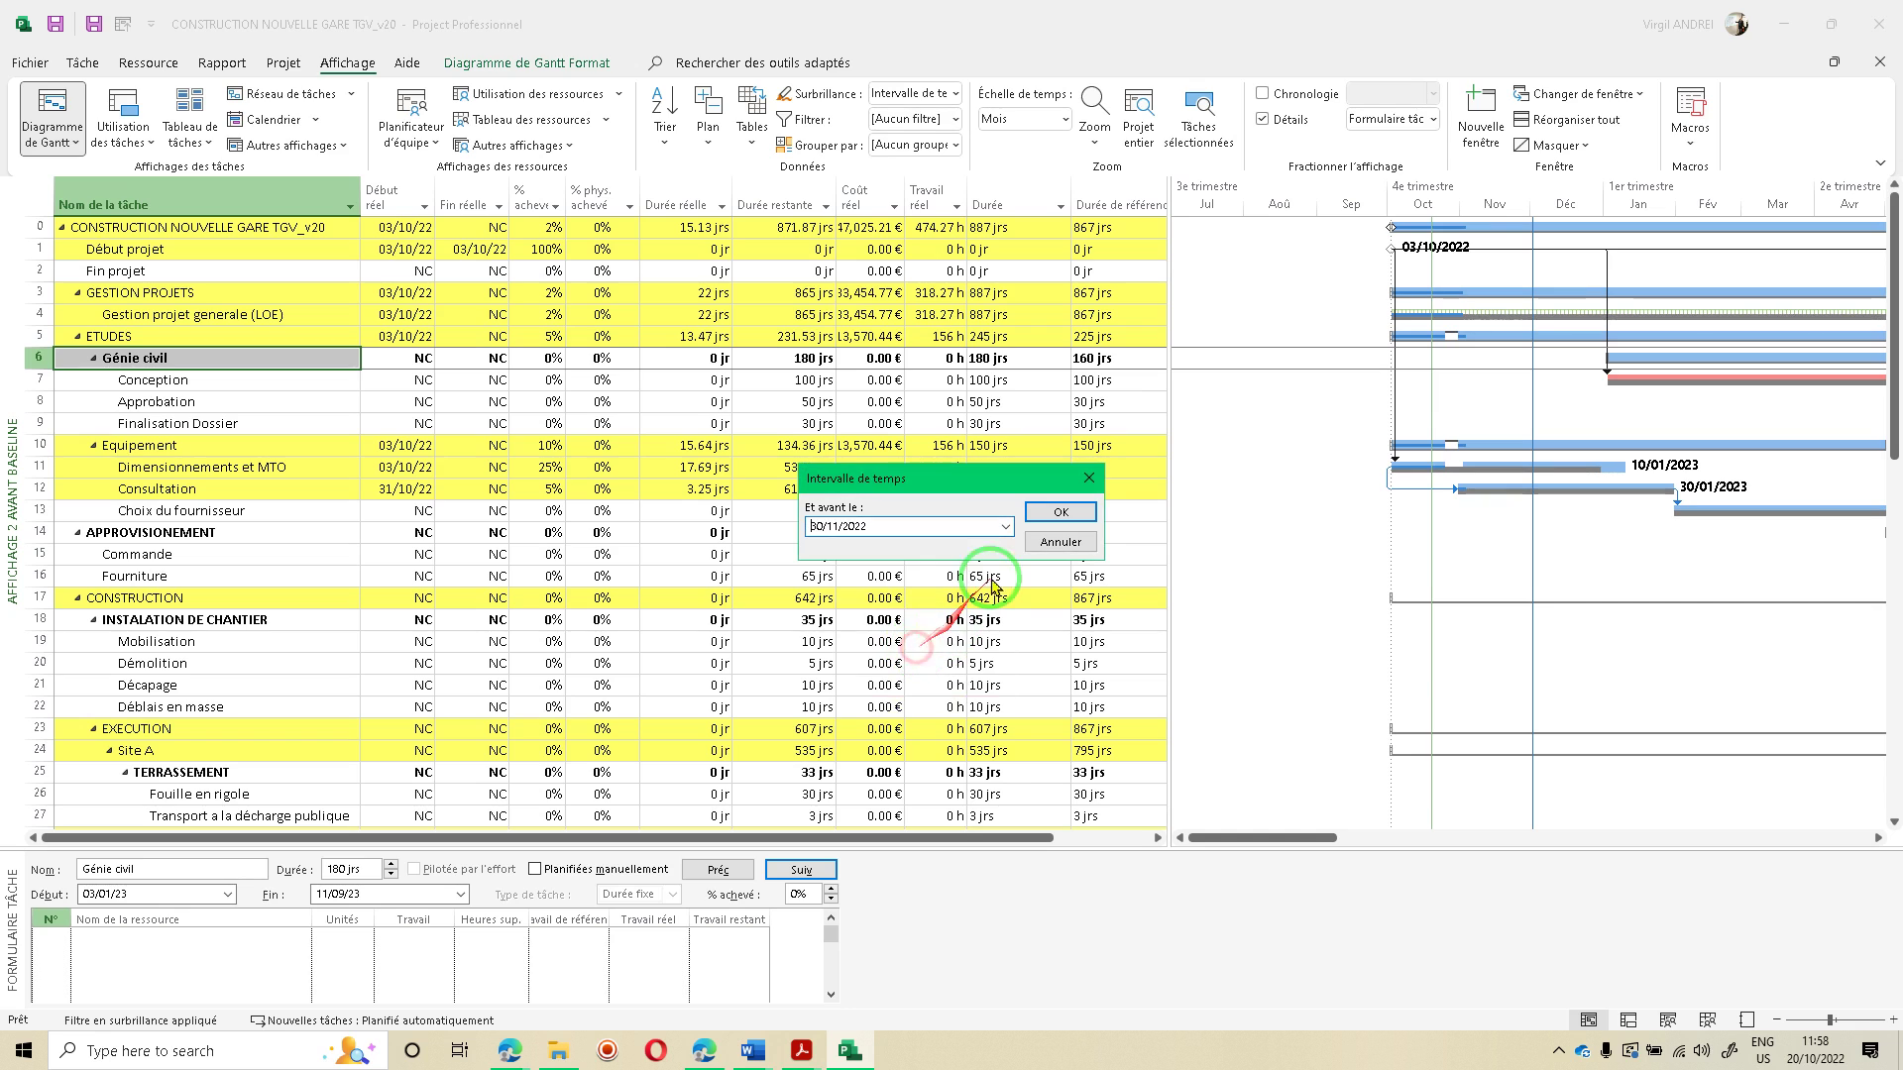
left_click(1078, 512)
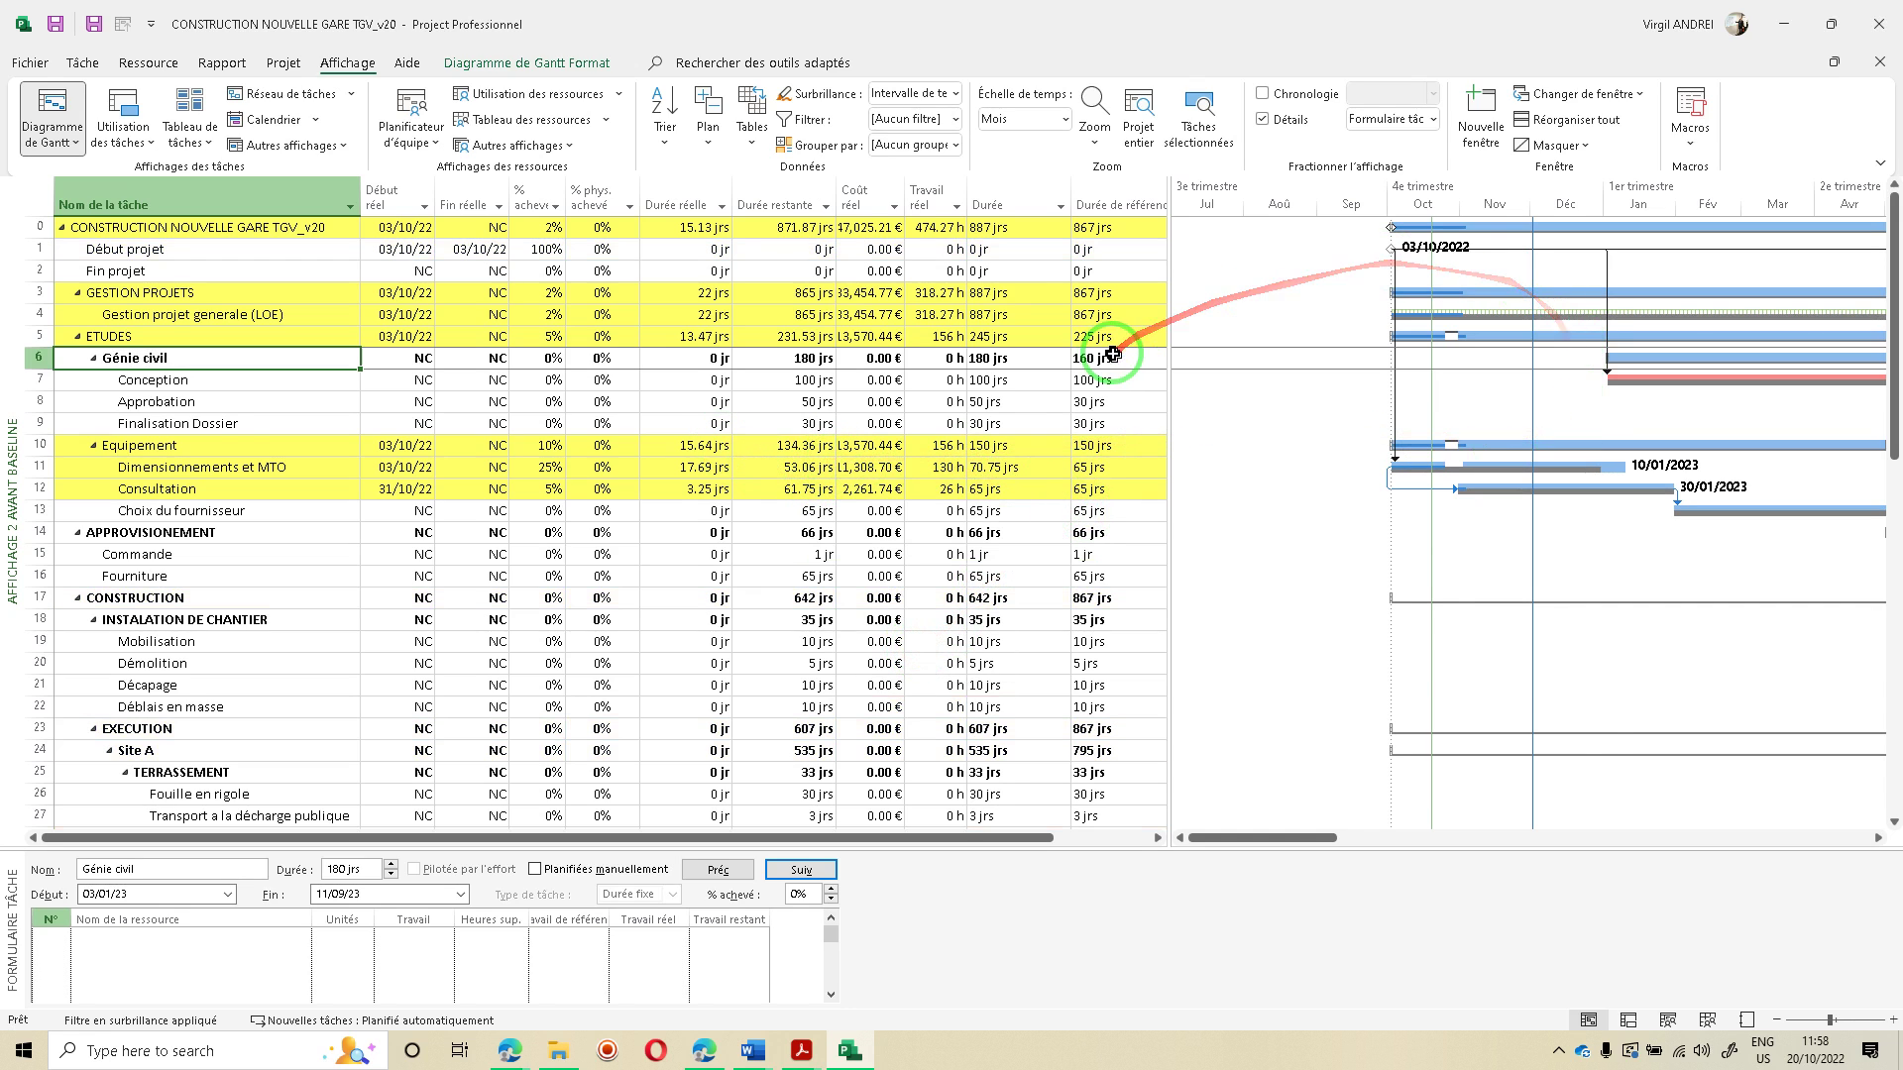
Select the task Gestion projet generale (LOE) and examine the Gantt chart around the status date
left_click(1876, 838)
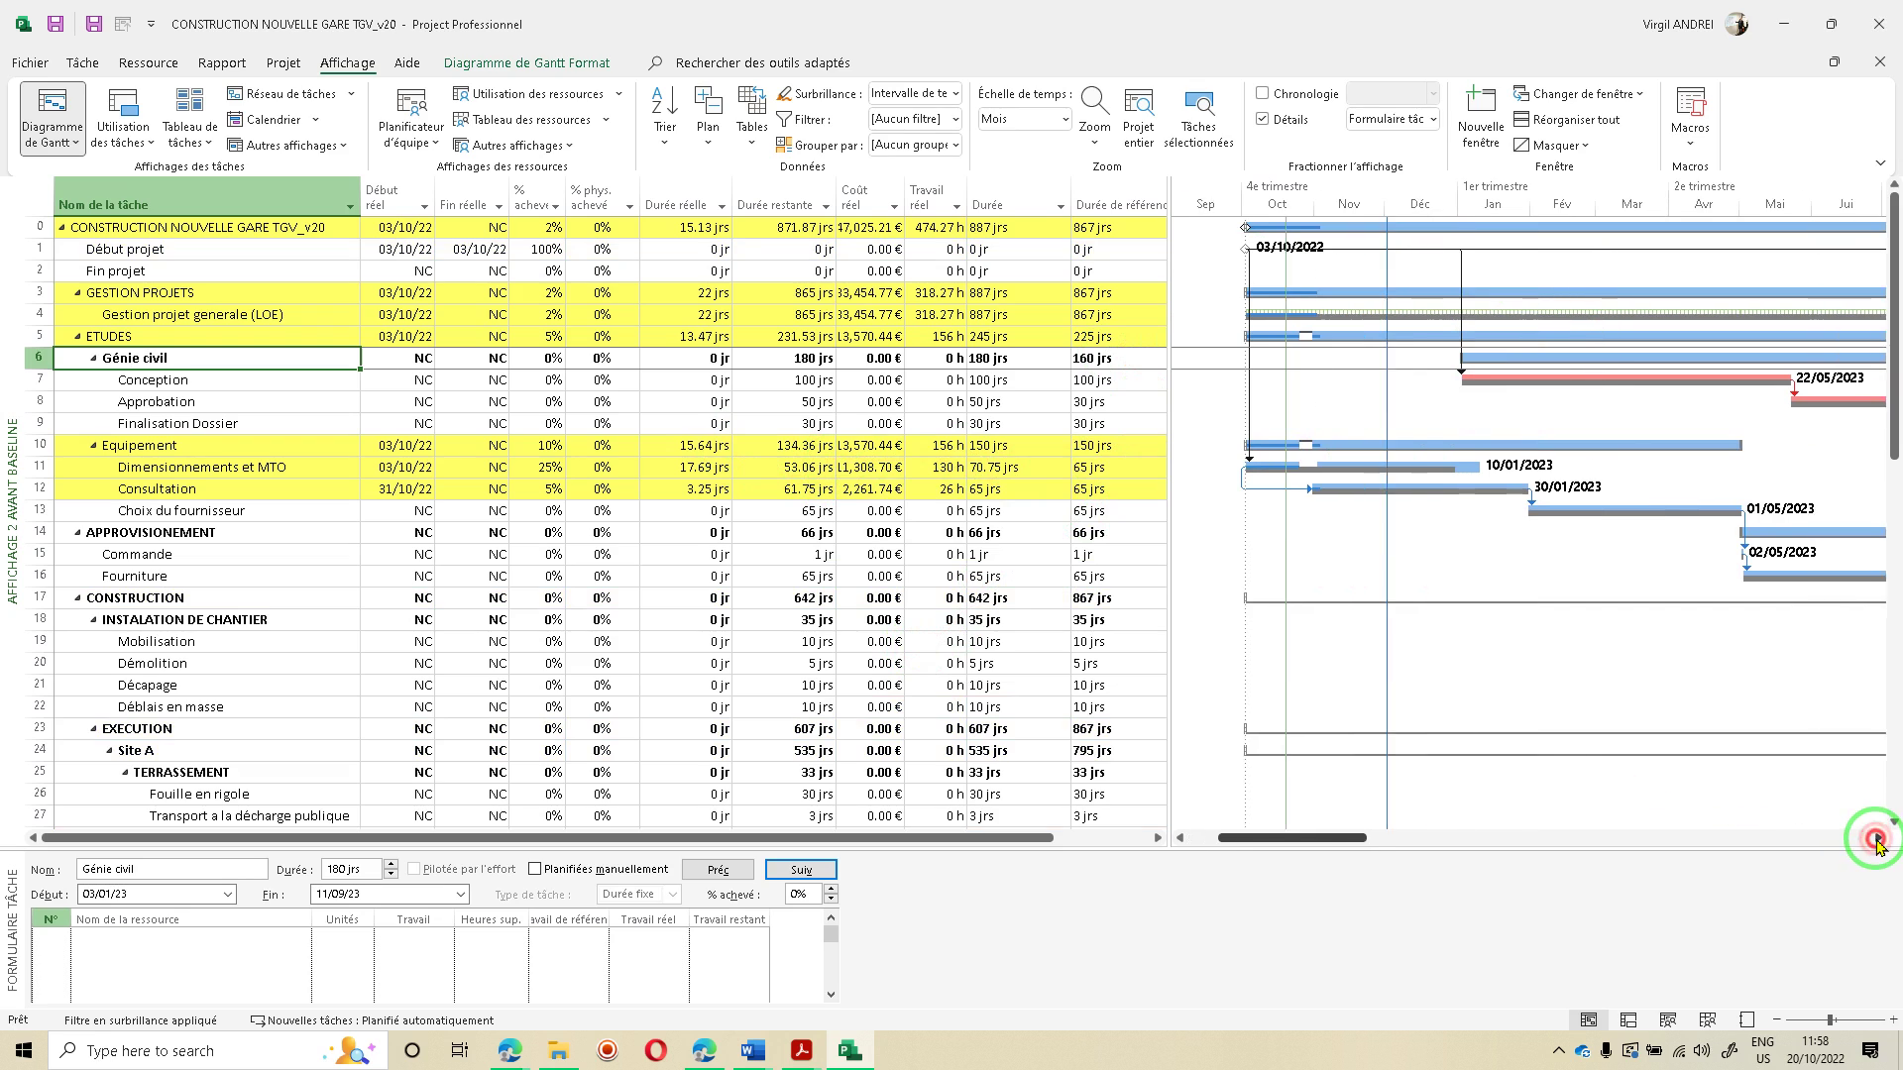
left_click(338, 315)
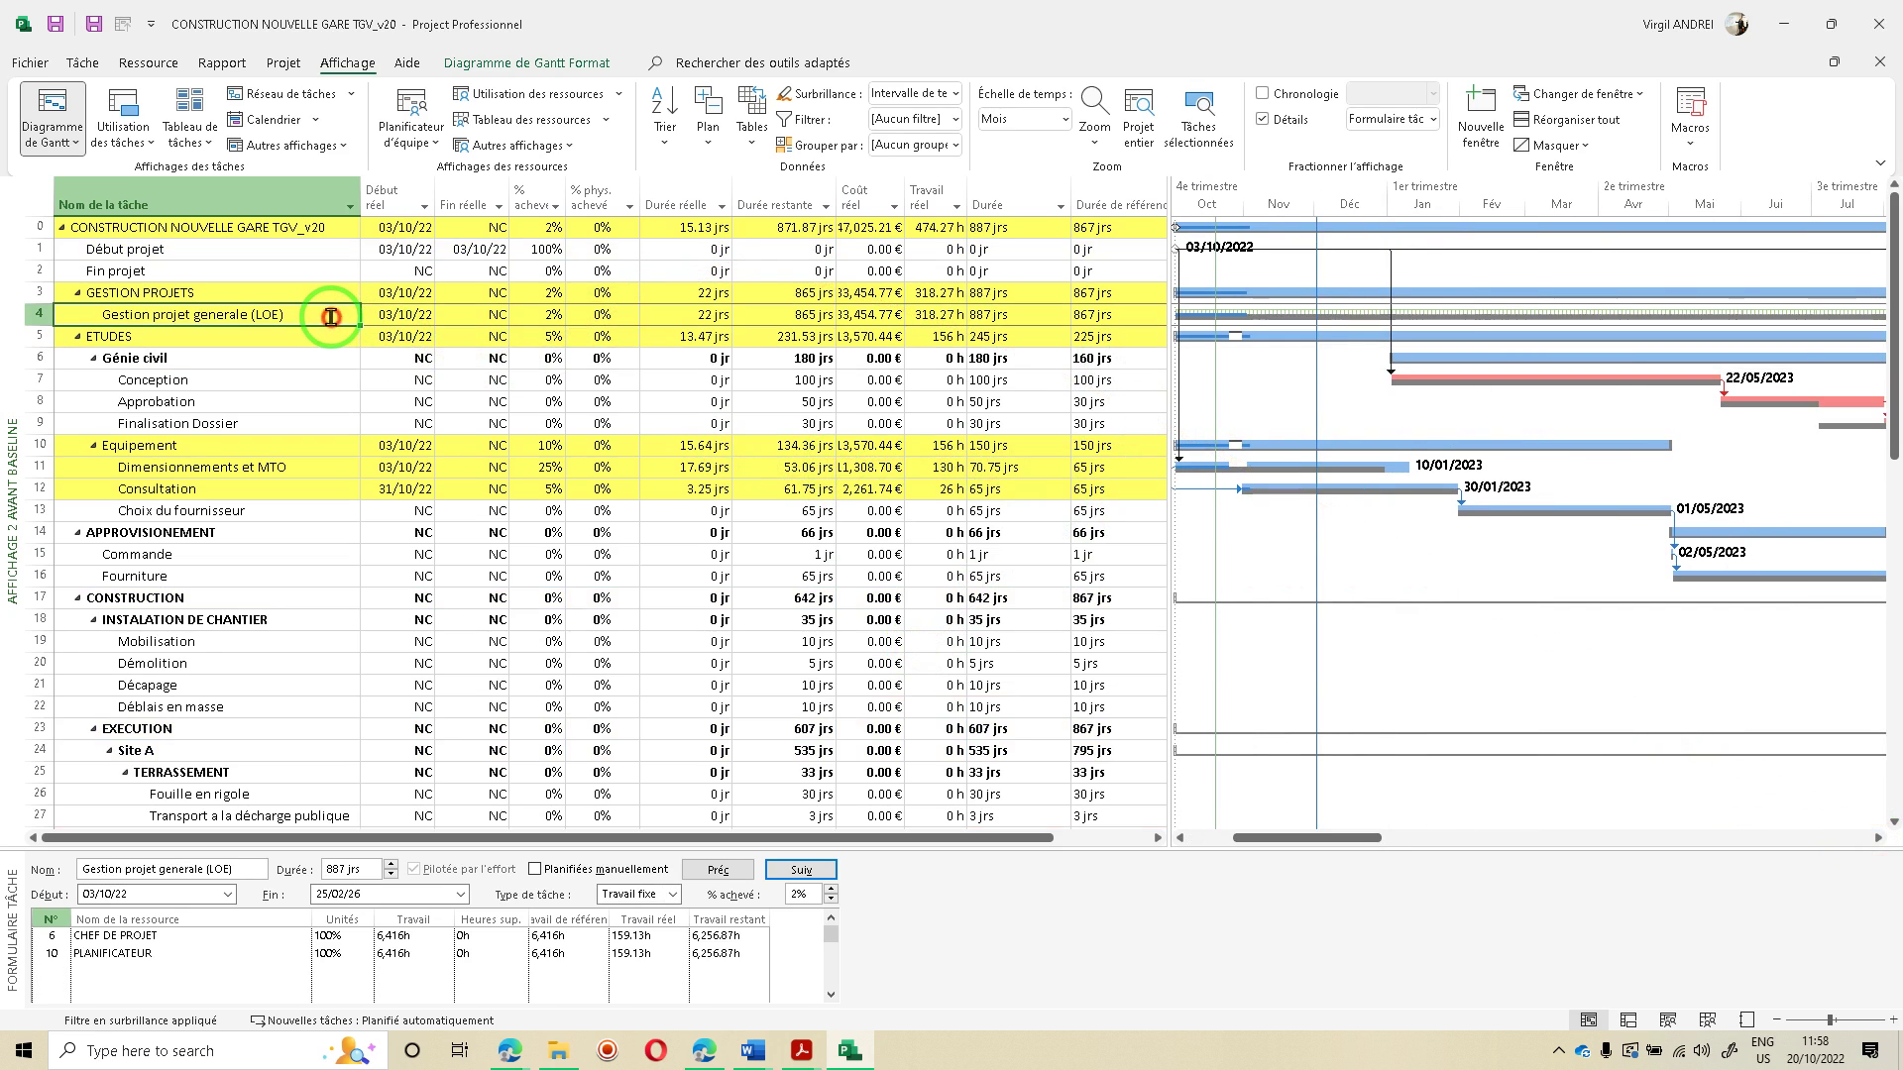
left_click(1180, 839)
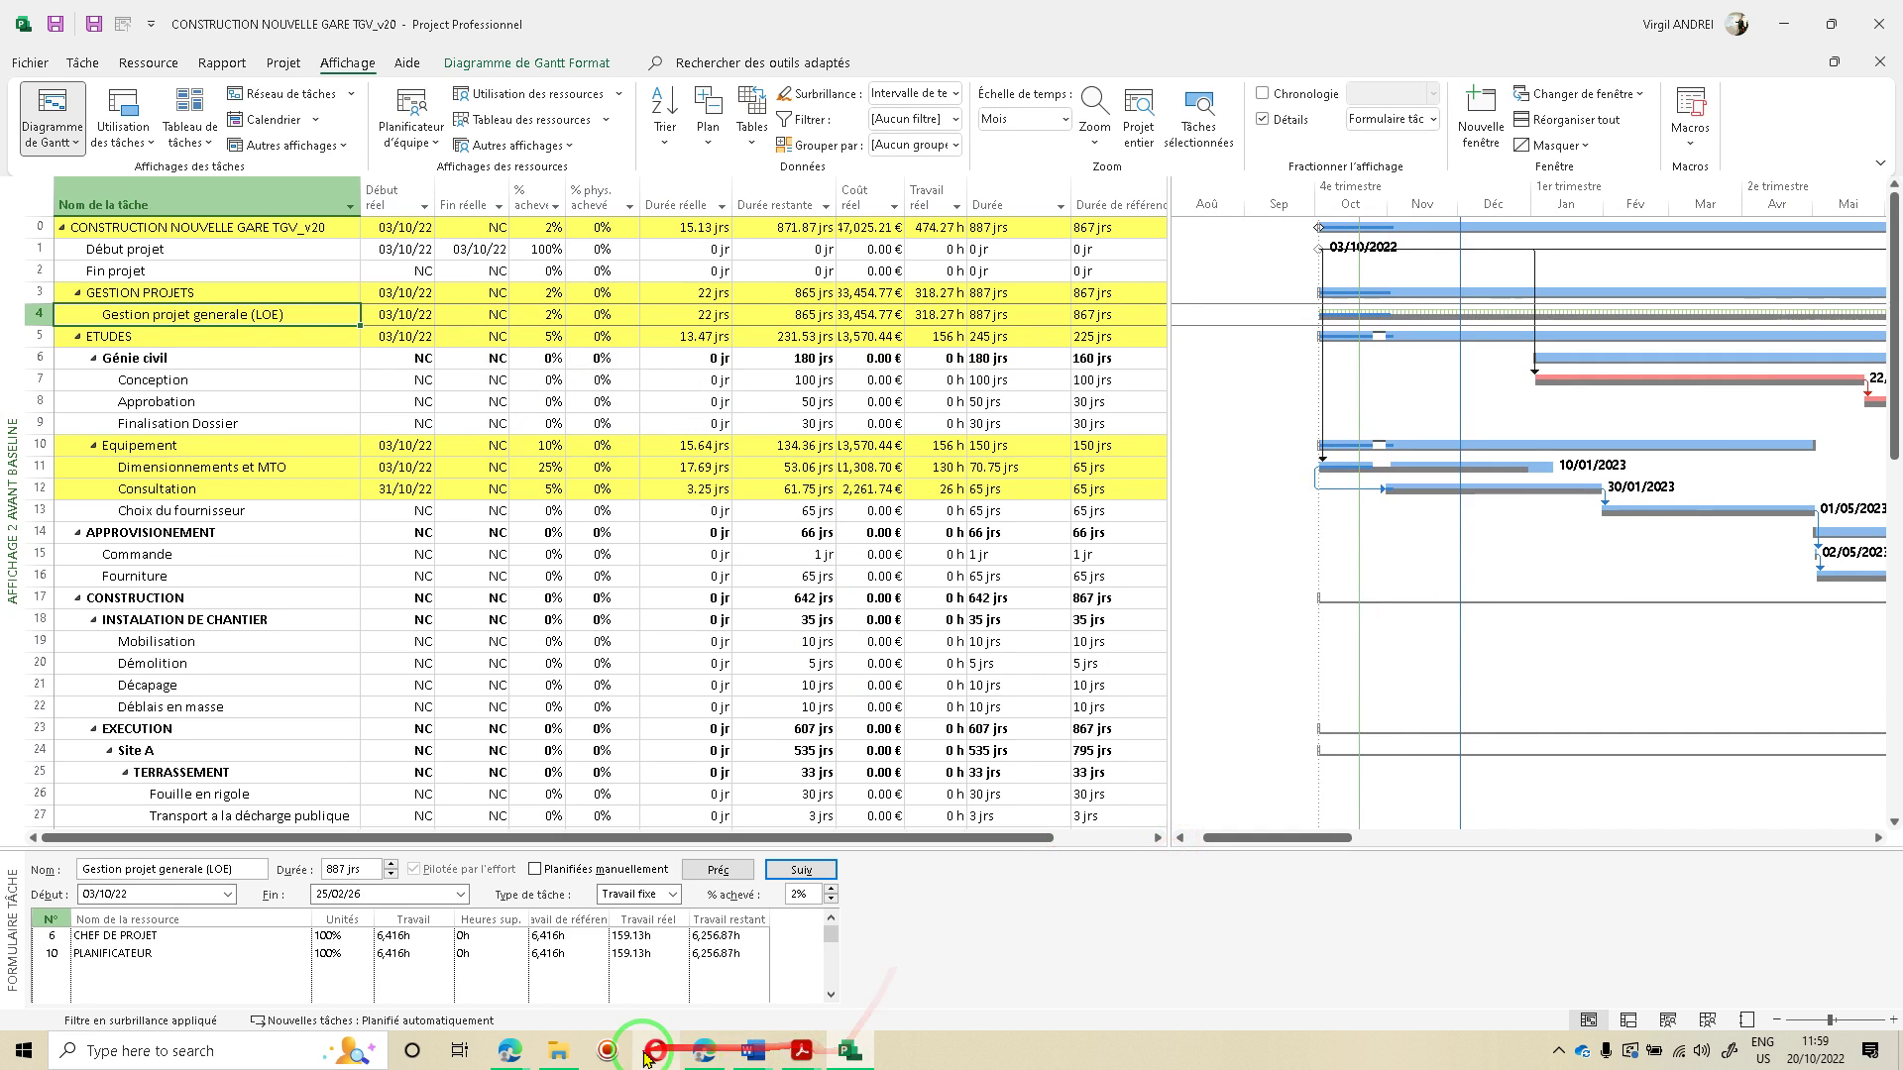
Switch to the browser article on manual progress entry and review the progress information to collect per task and the duration formulas
mouse_move(523, 1065)
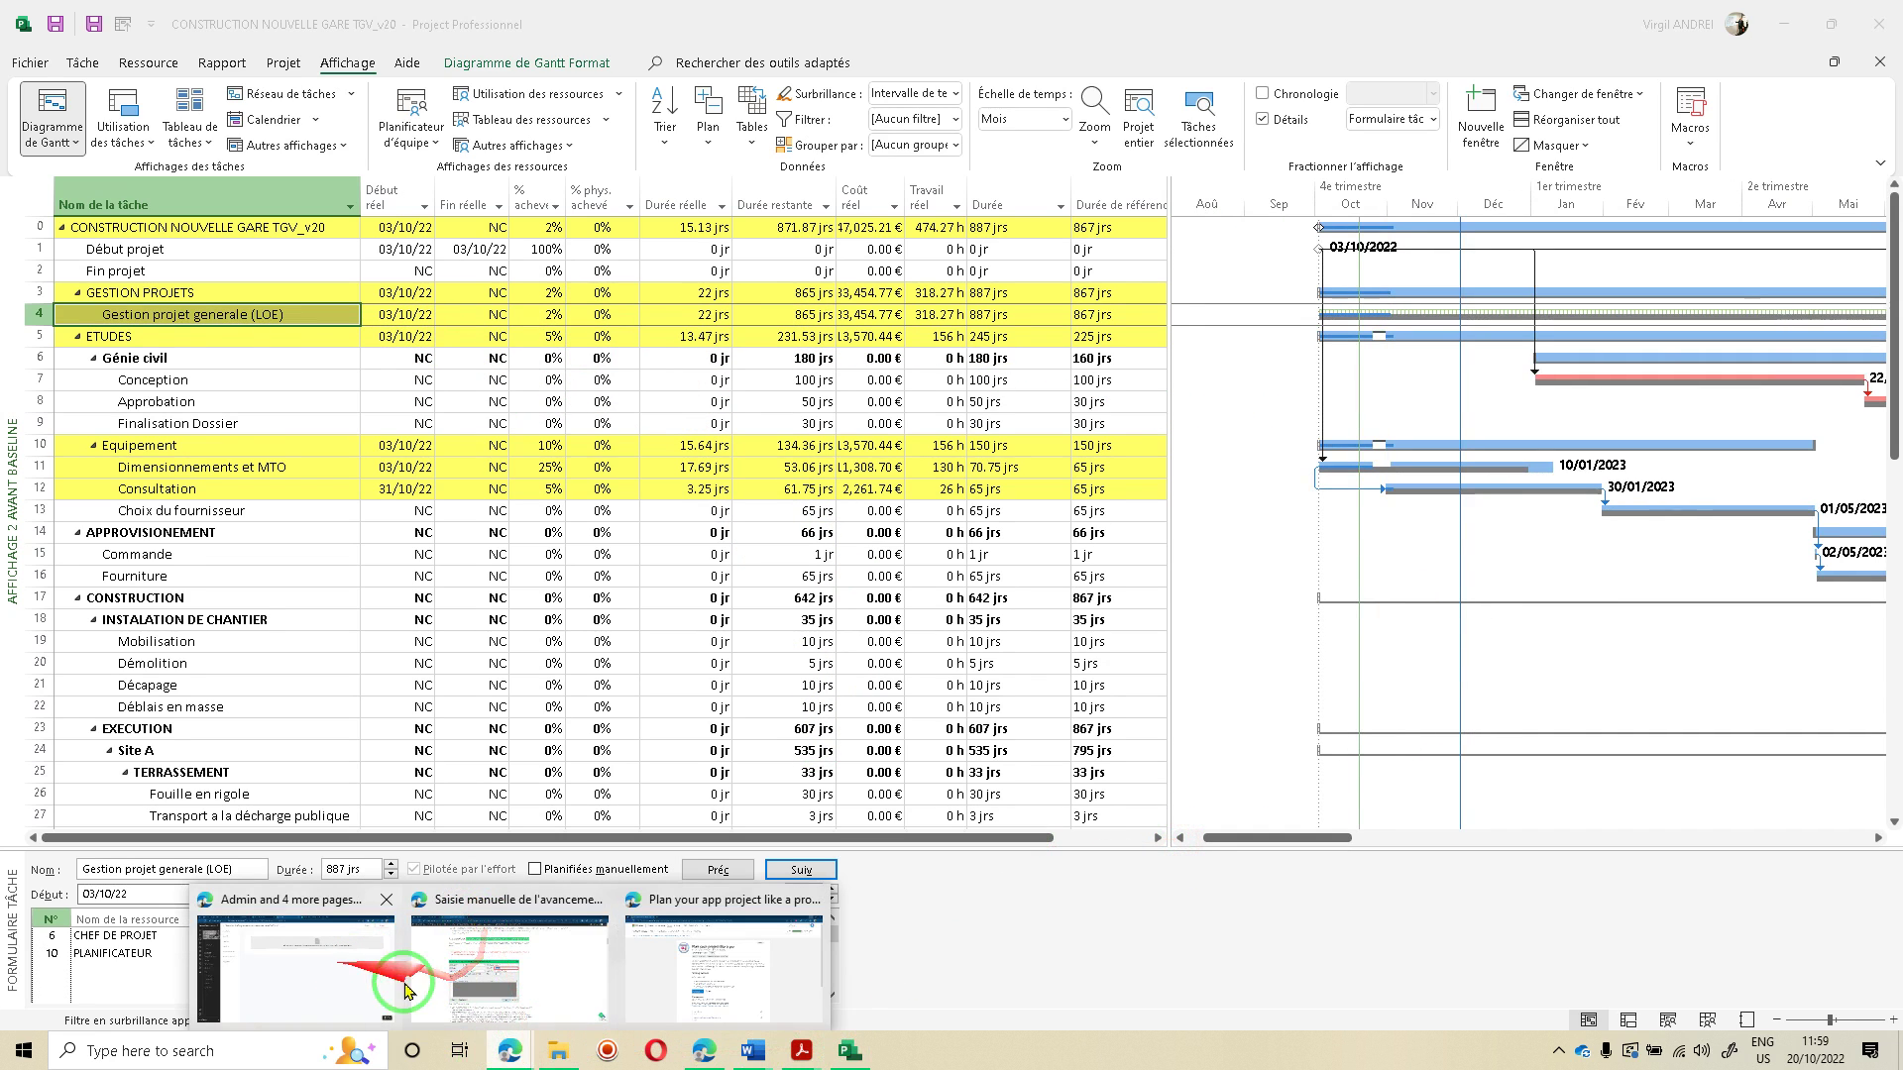
left_click(546, 952)
scroll(1090, 595, "down", 3)
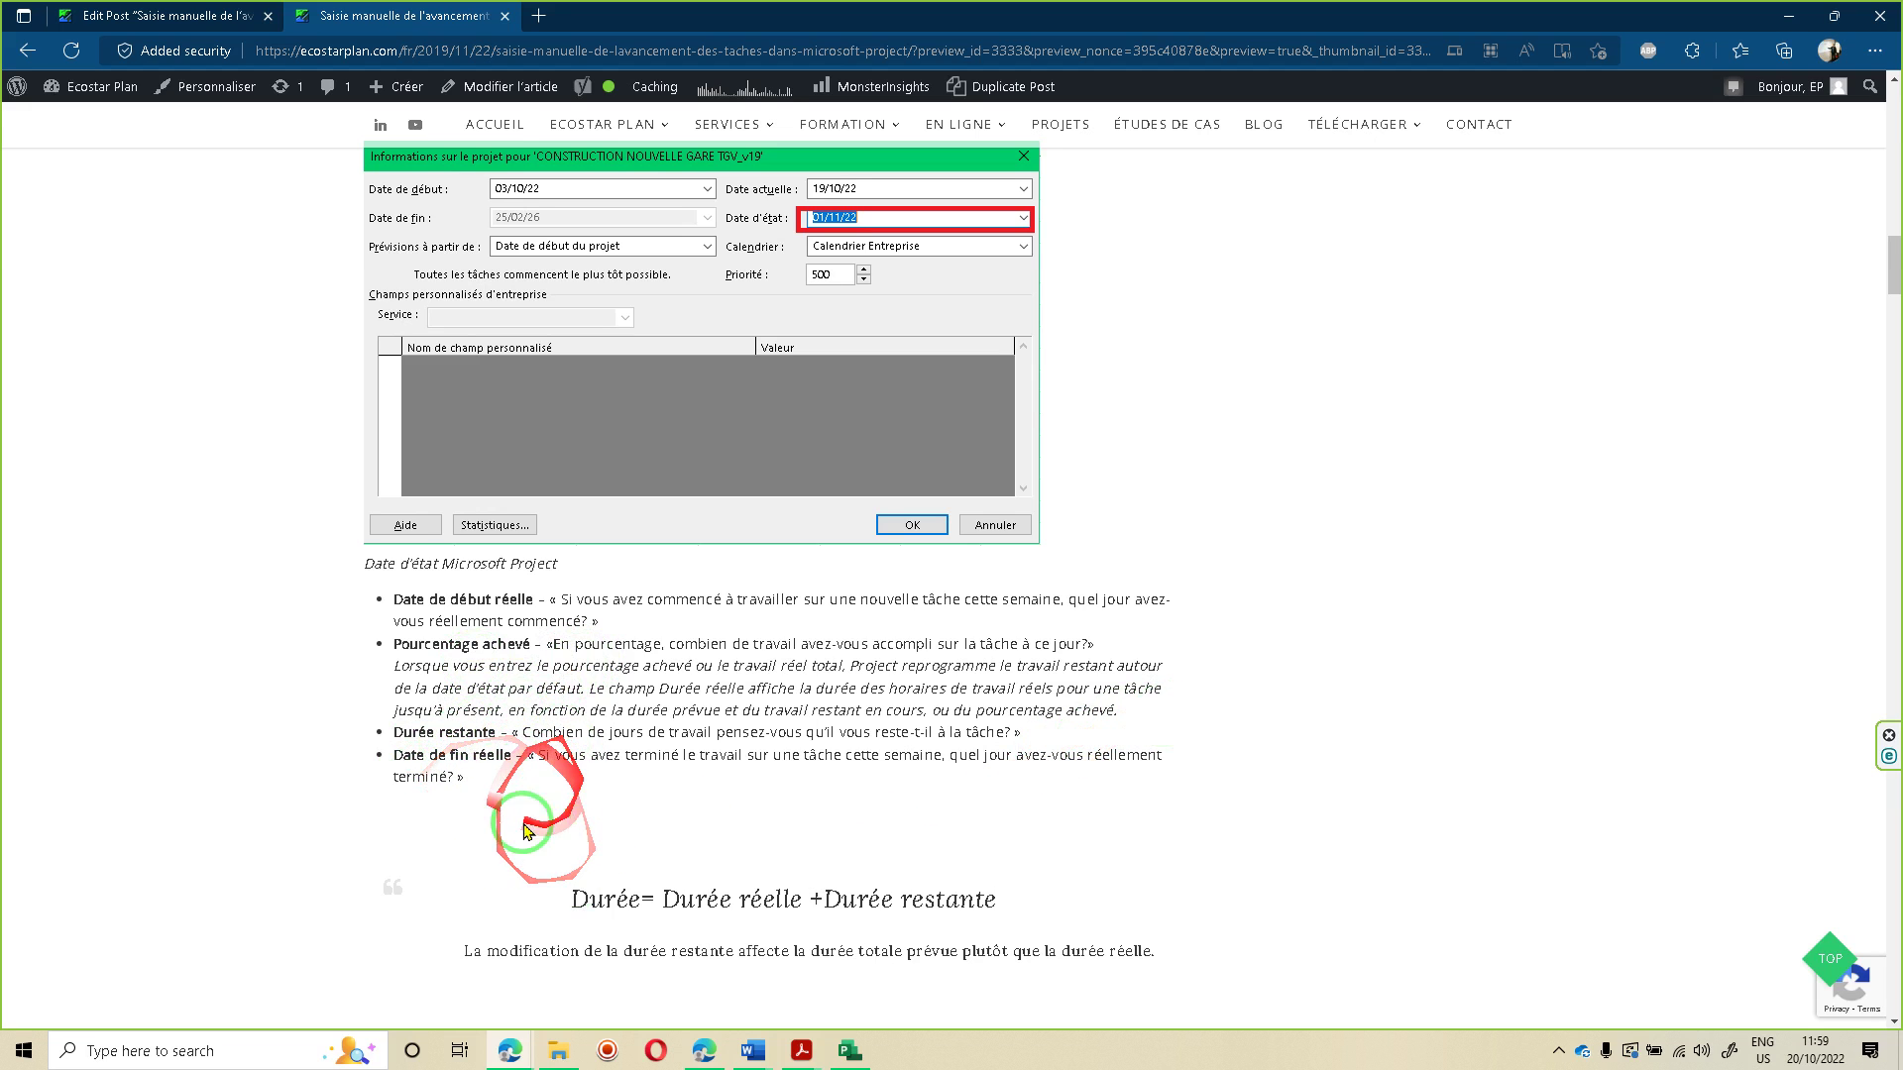
scroll(465, 733, "down", 2)
scroll(872, 731, "up", 3)
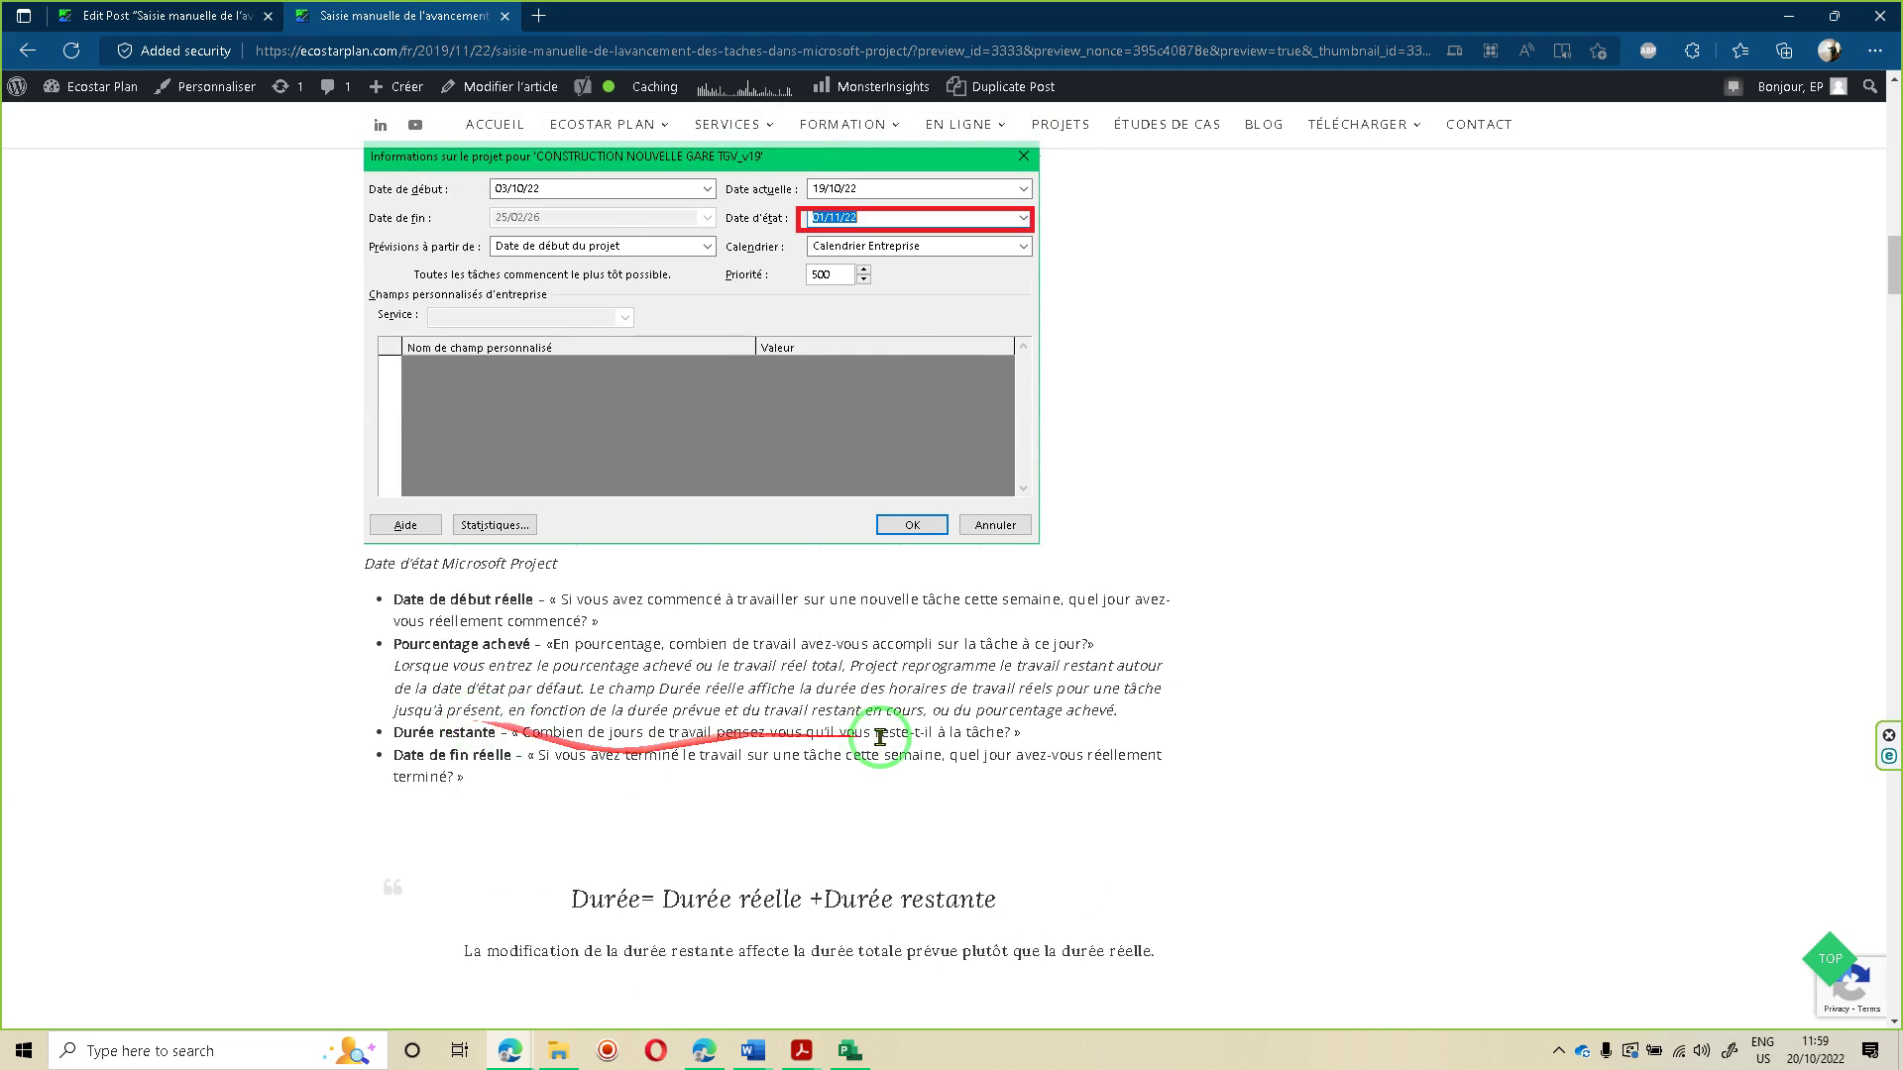
scroll(892, 773, "down", 1)
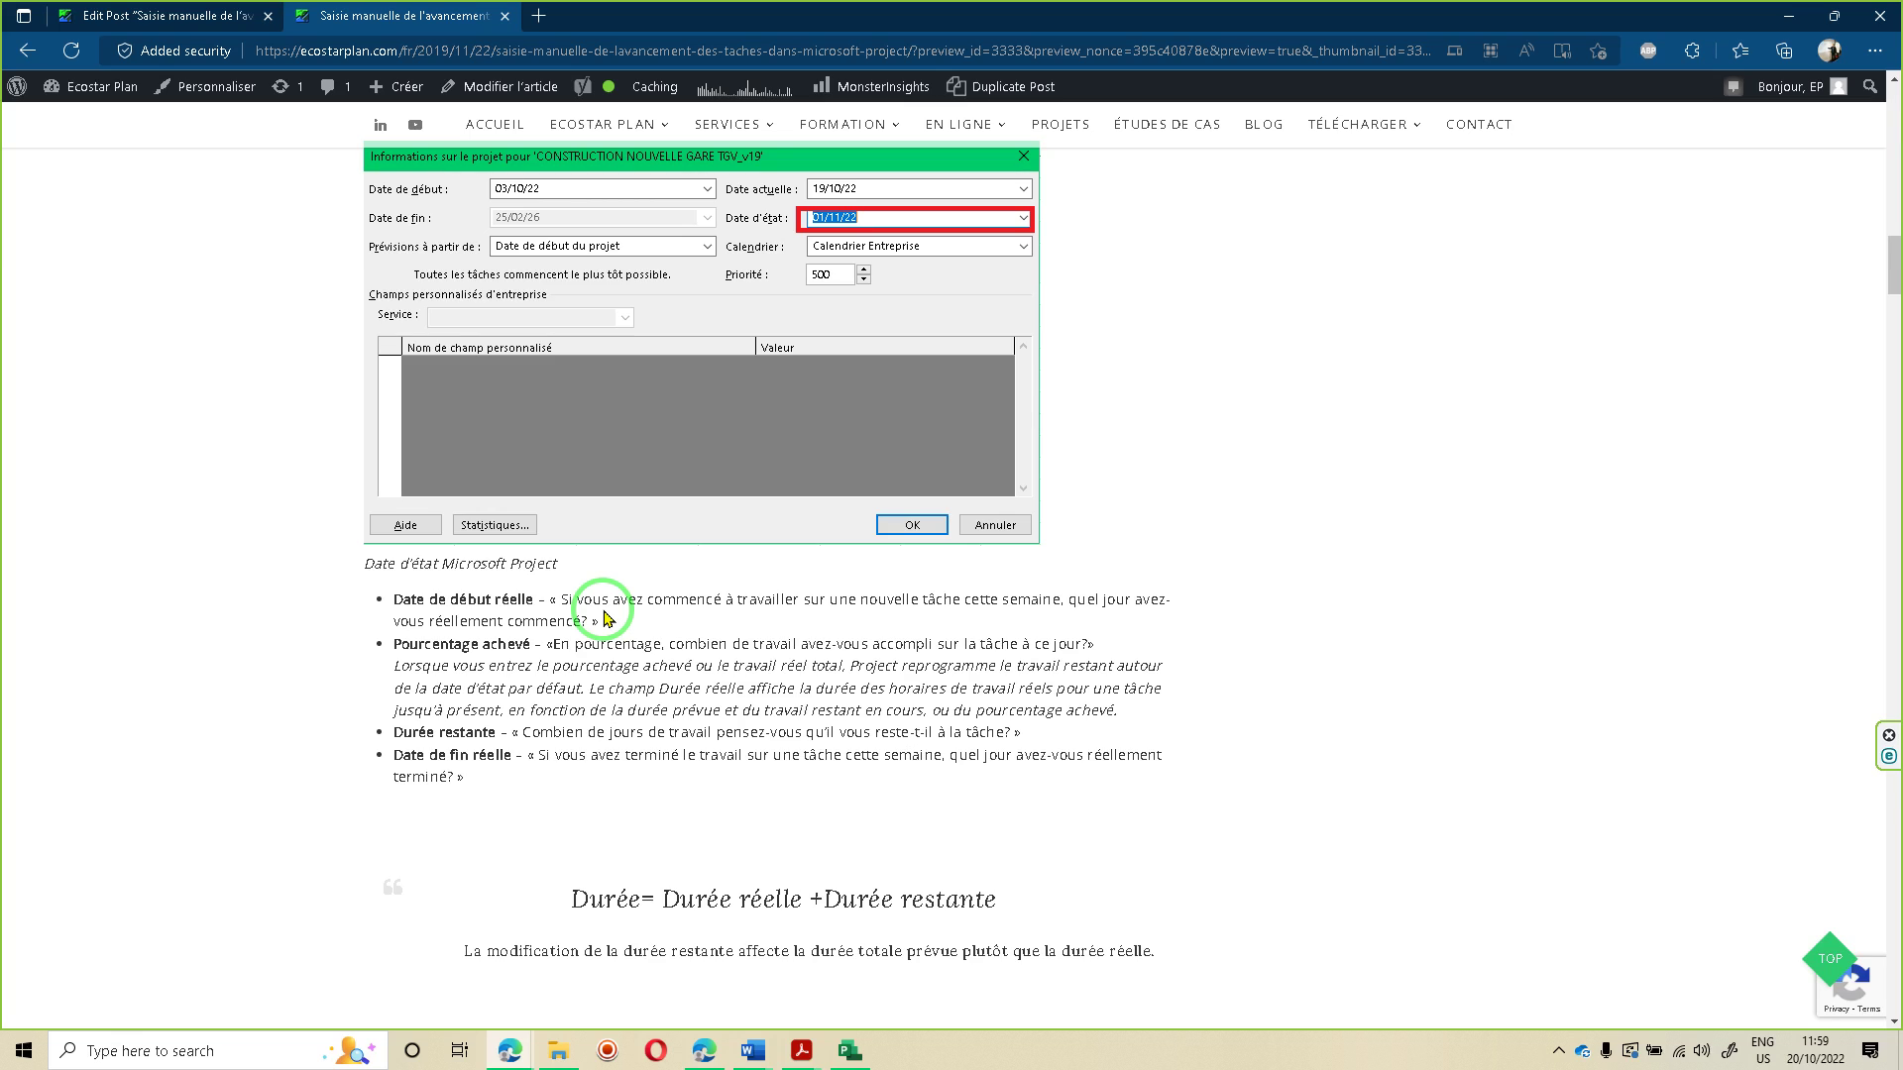
left_click_drag(606, 617, 691, 635)
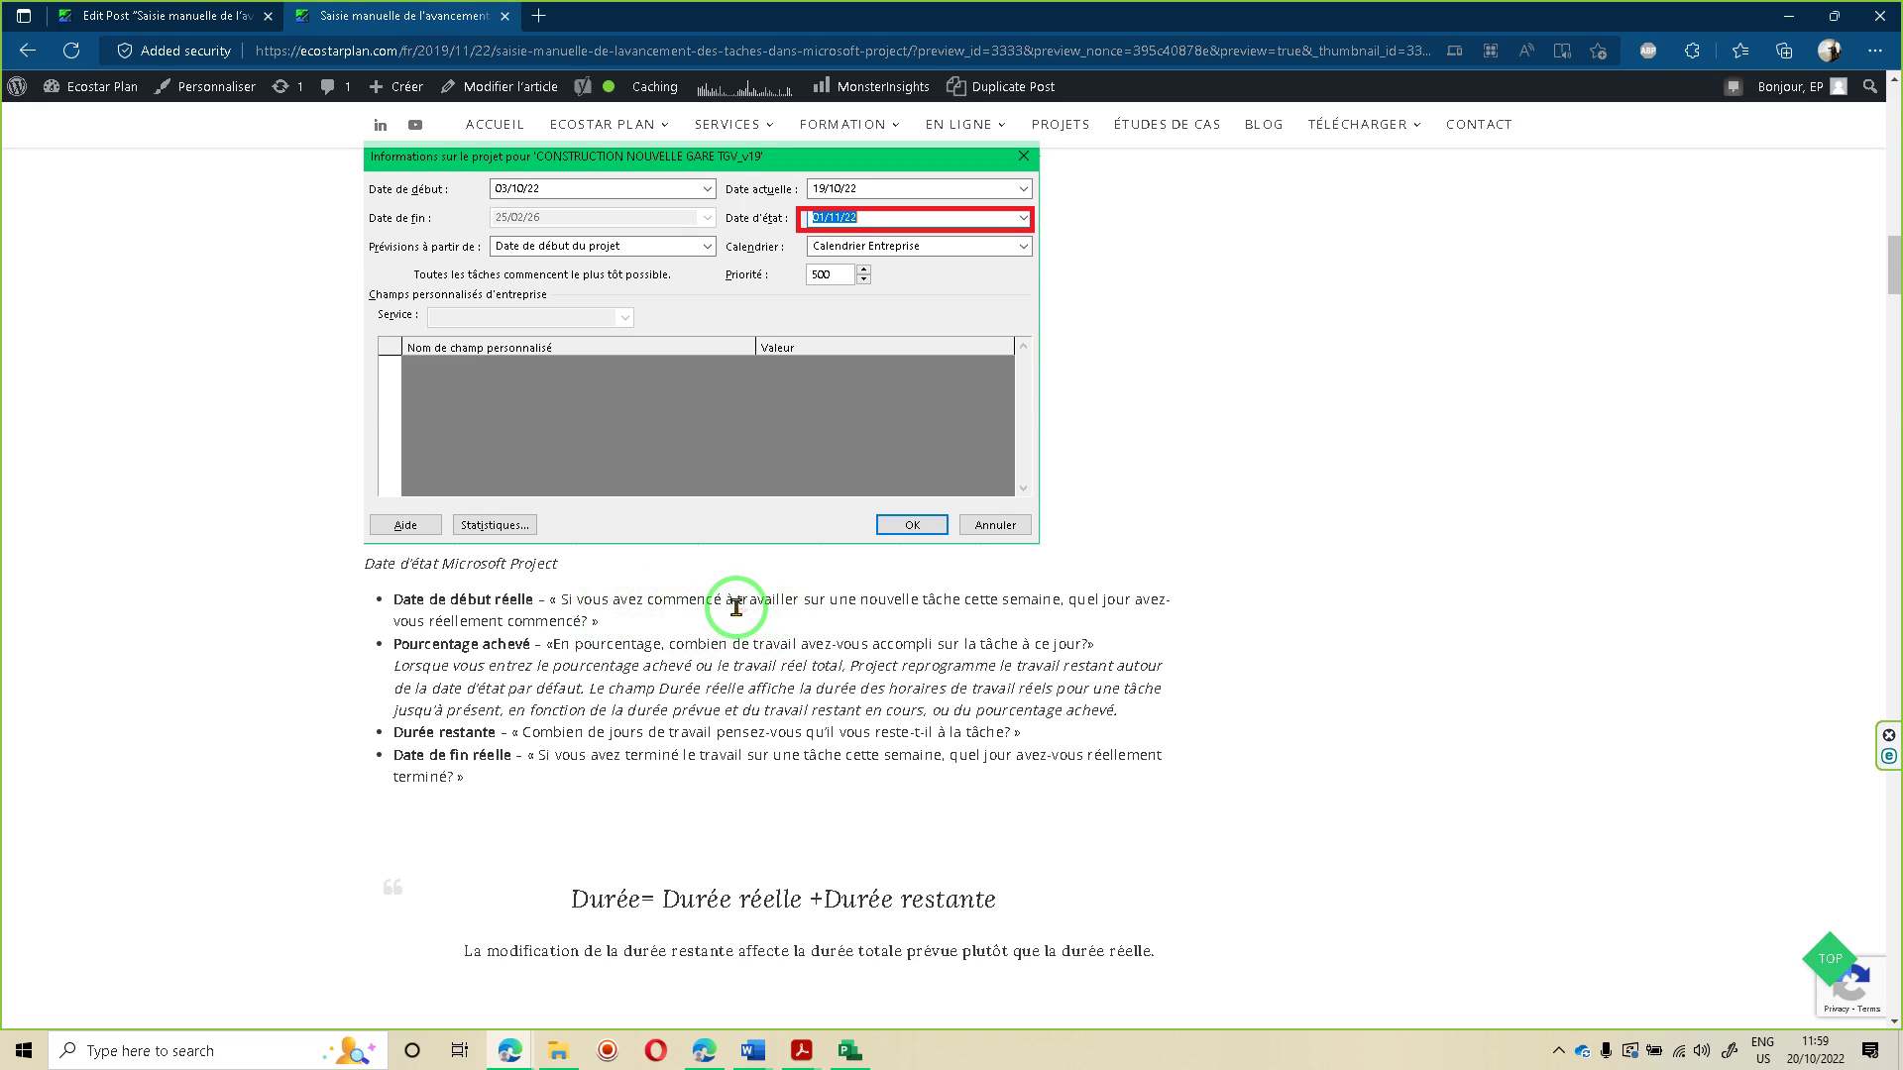
left_click_drag(615, 662, 513, 657)
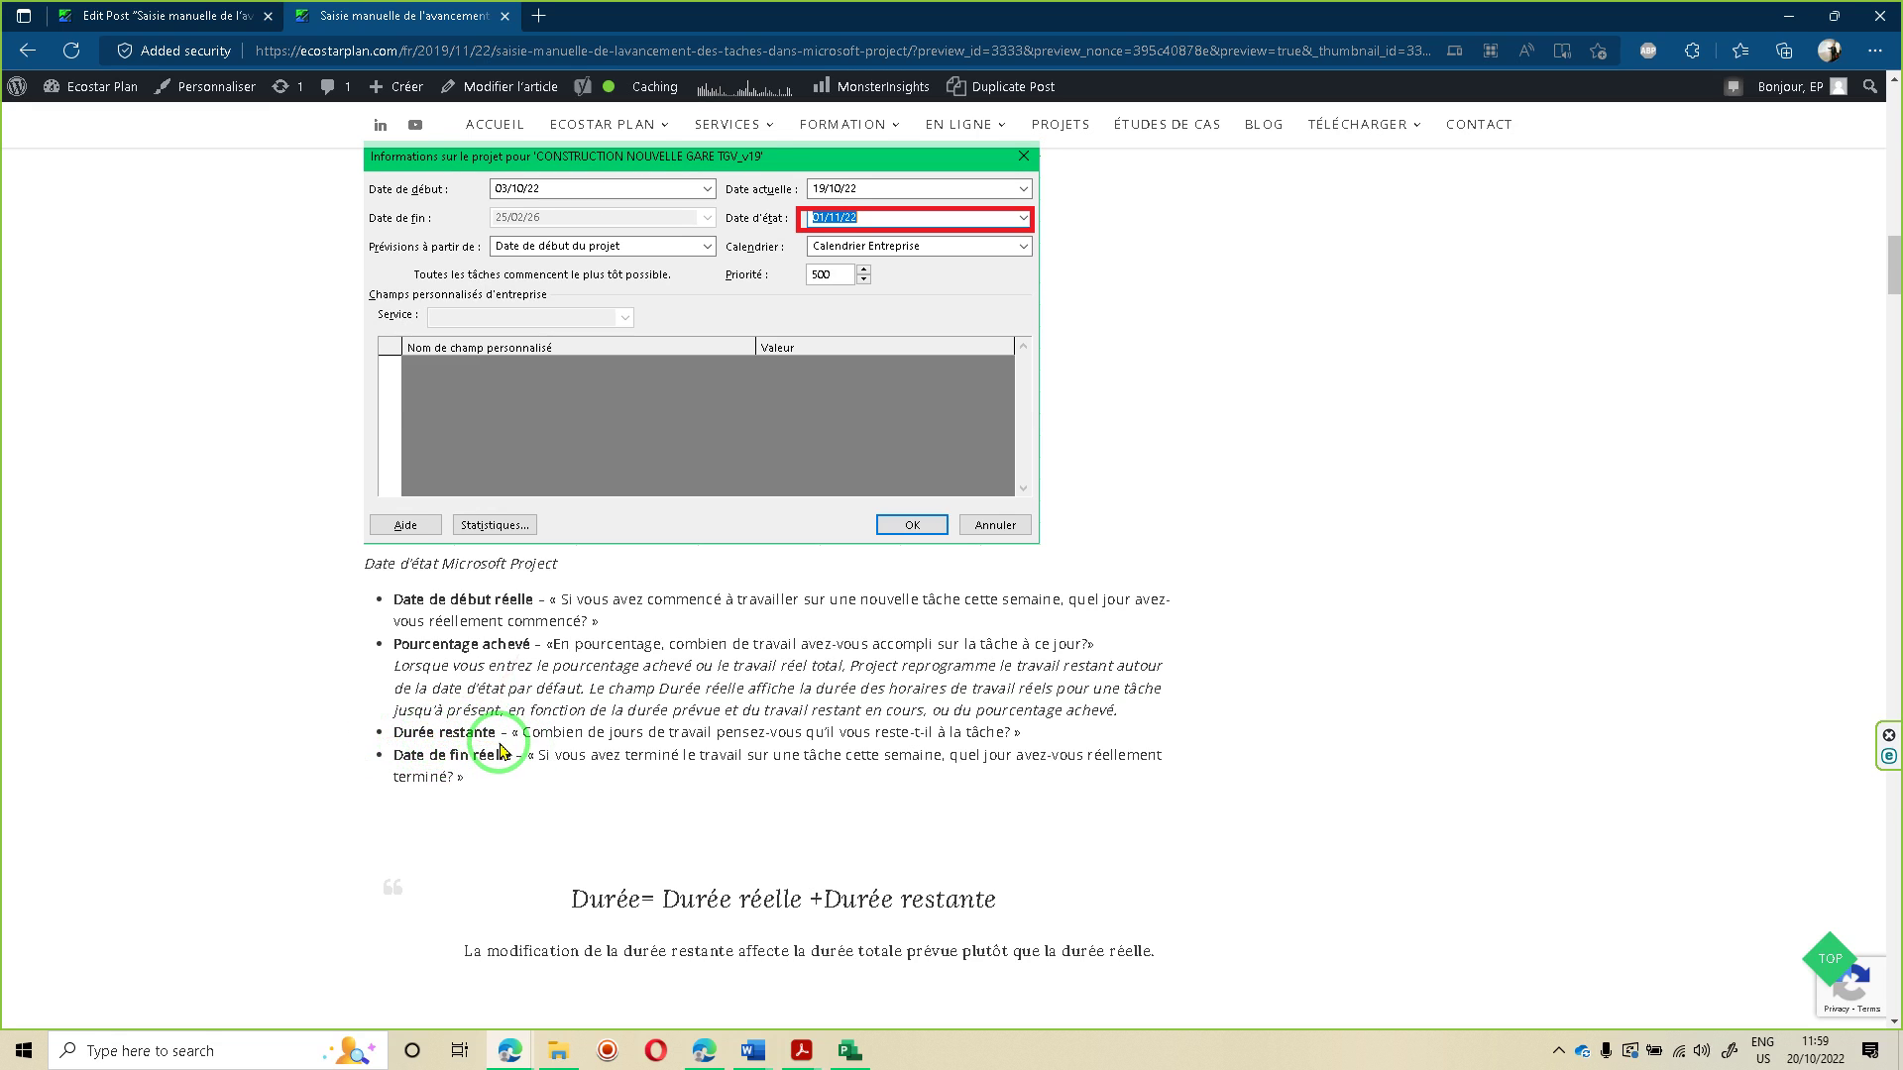
scroll(483, 754, "down", 1)
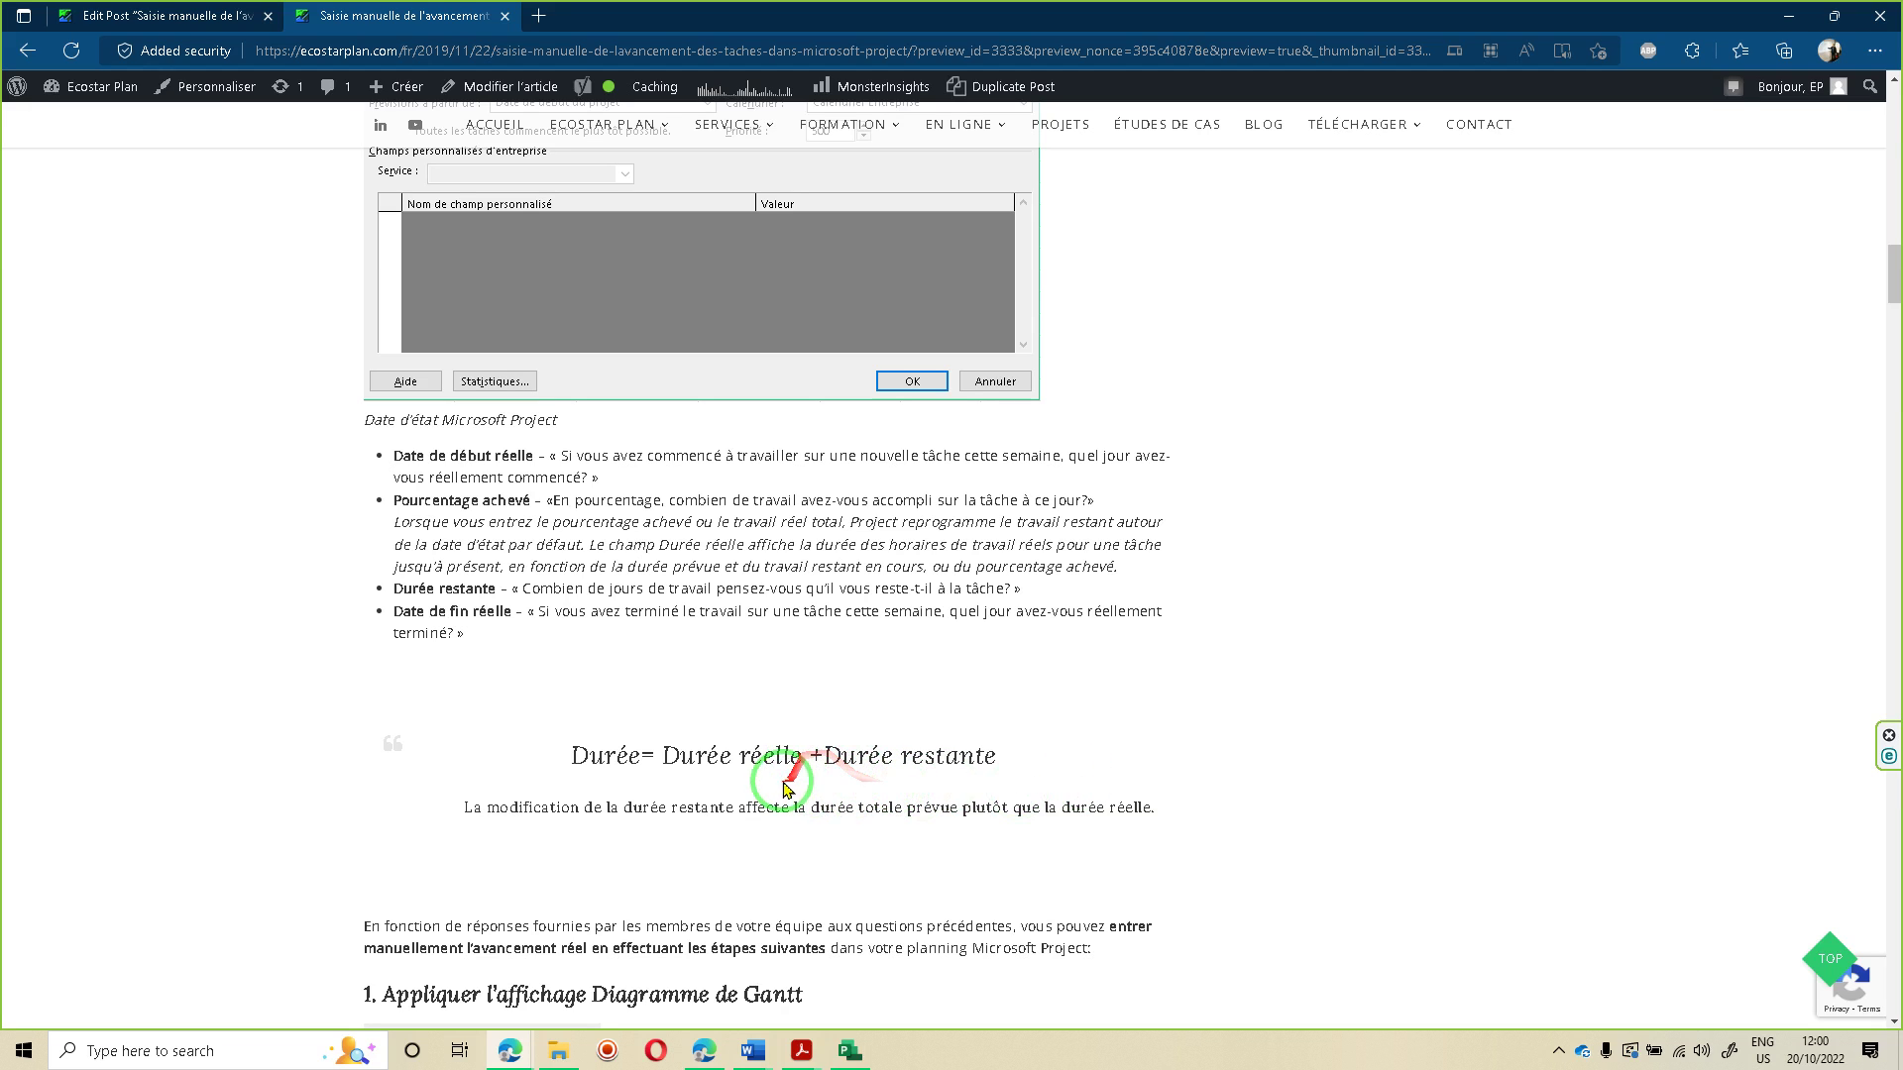
scroll(1147, 722, "up", 10)
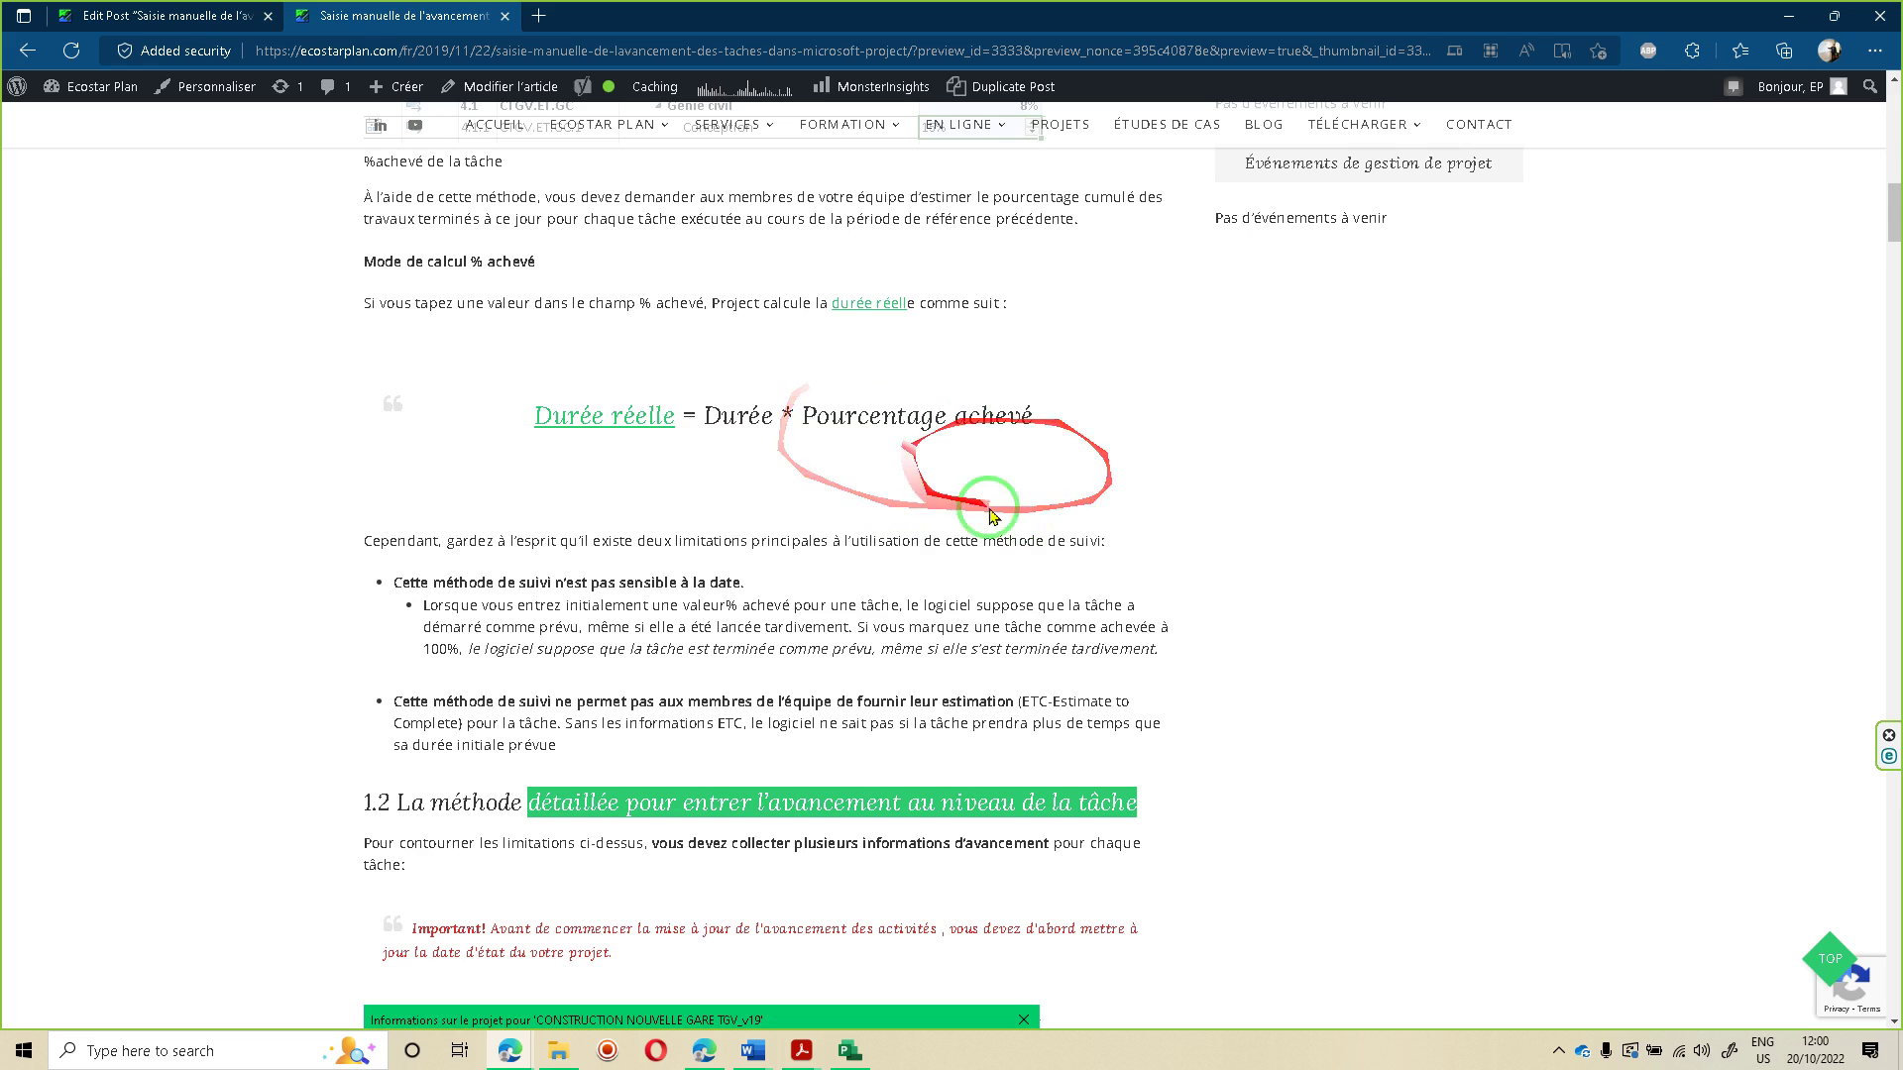
scroll(1398, 694, "down", 4)
Read the article's procedure for applying the Gantt chart view, selecting the Suivi table and widening the Nom de la tâche column
scroll(1398, 636, "down", 10)
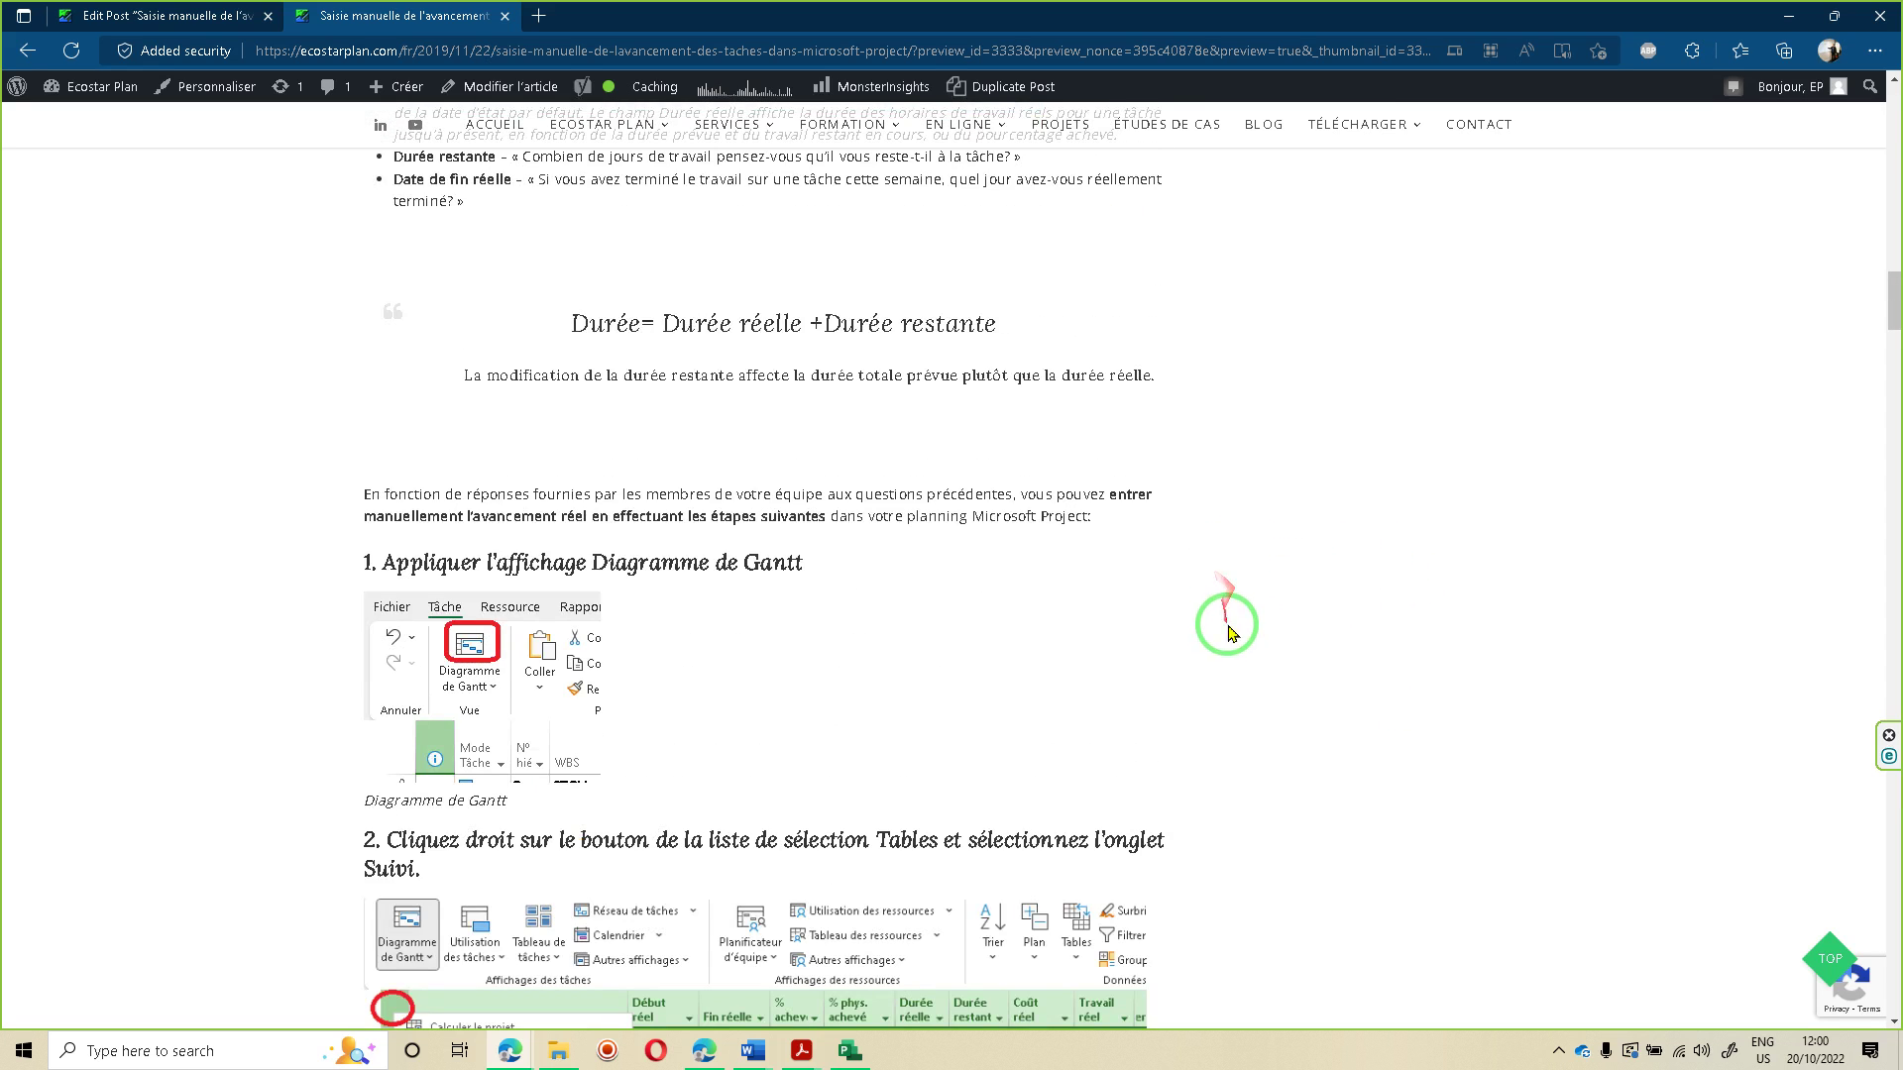
scroll(1139, 594, "down", 1)
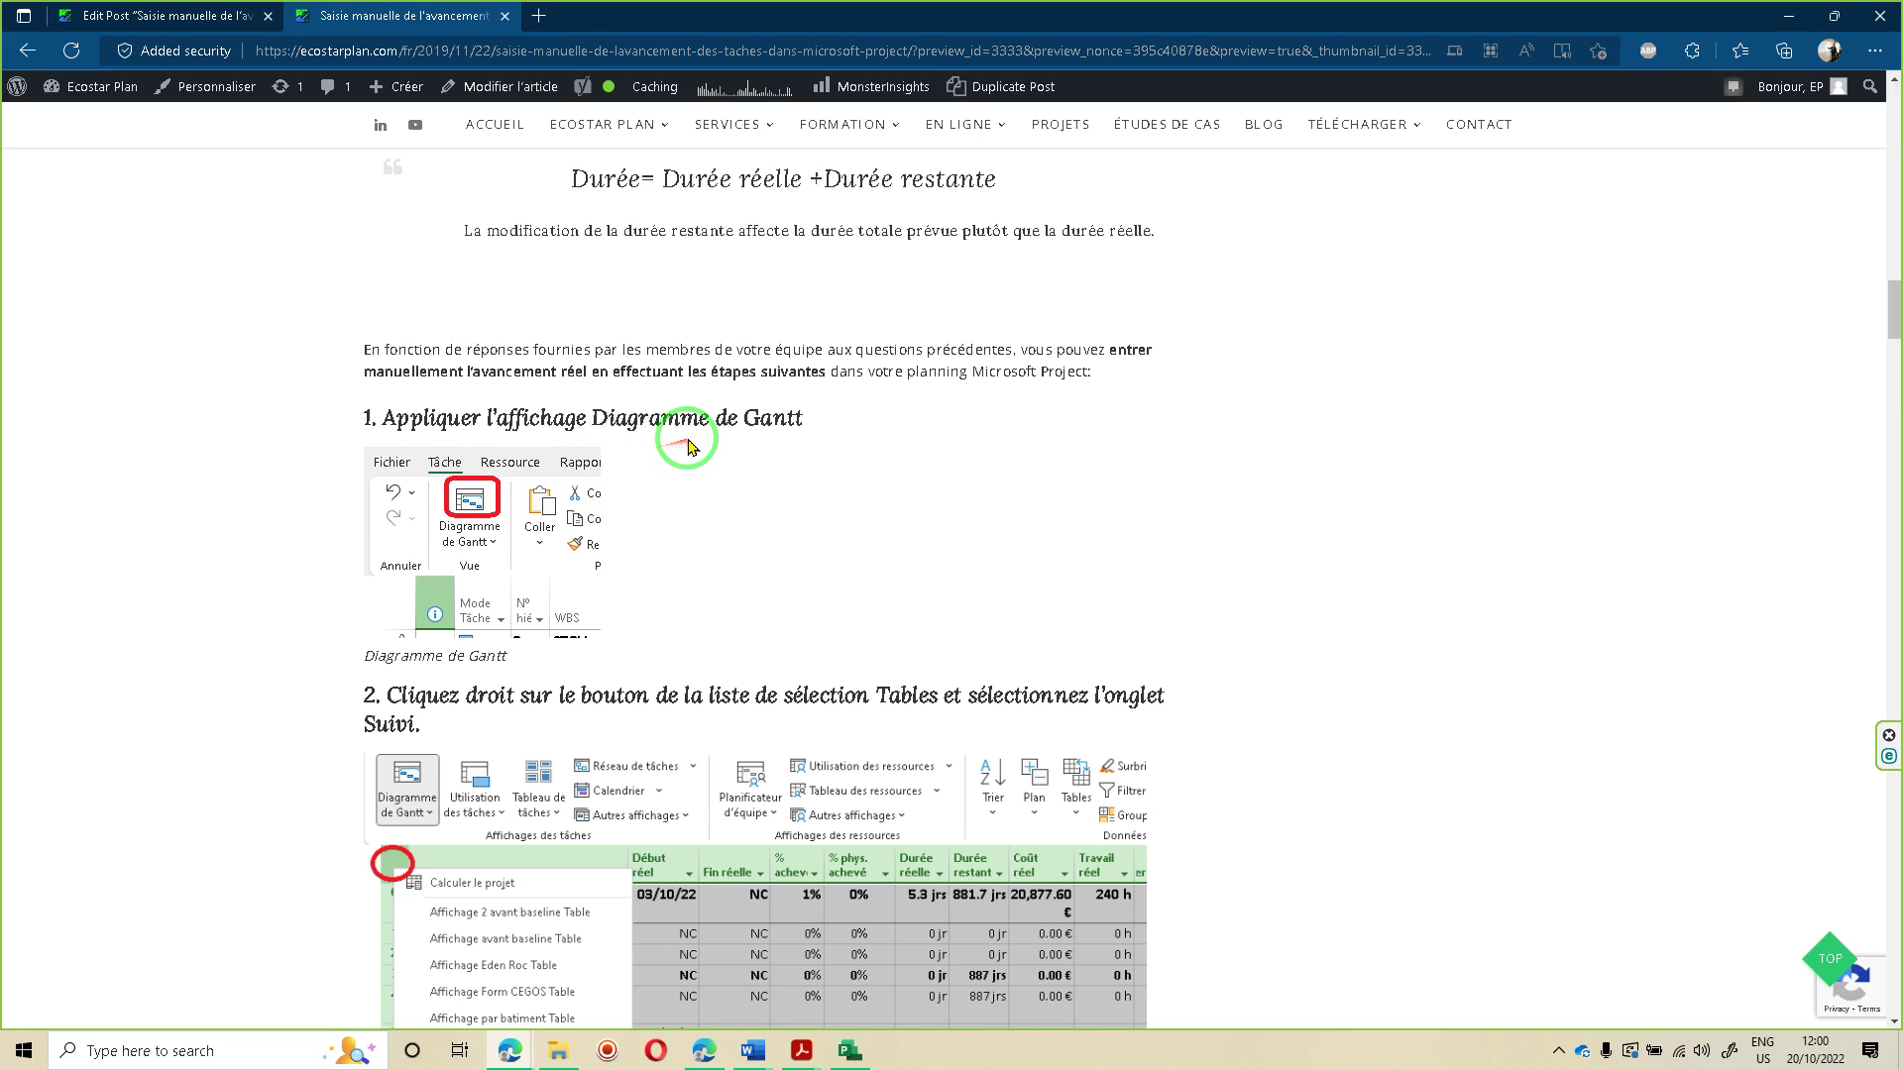
scroll(680, 448, "down", 1)
scroll(703, 396, "down", 1)
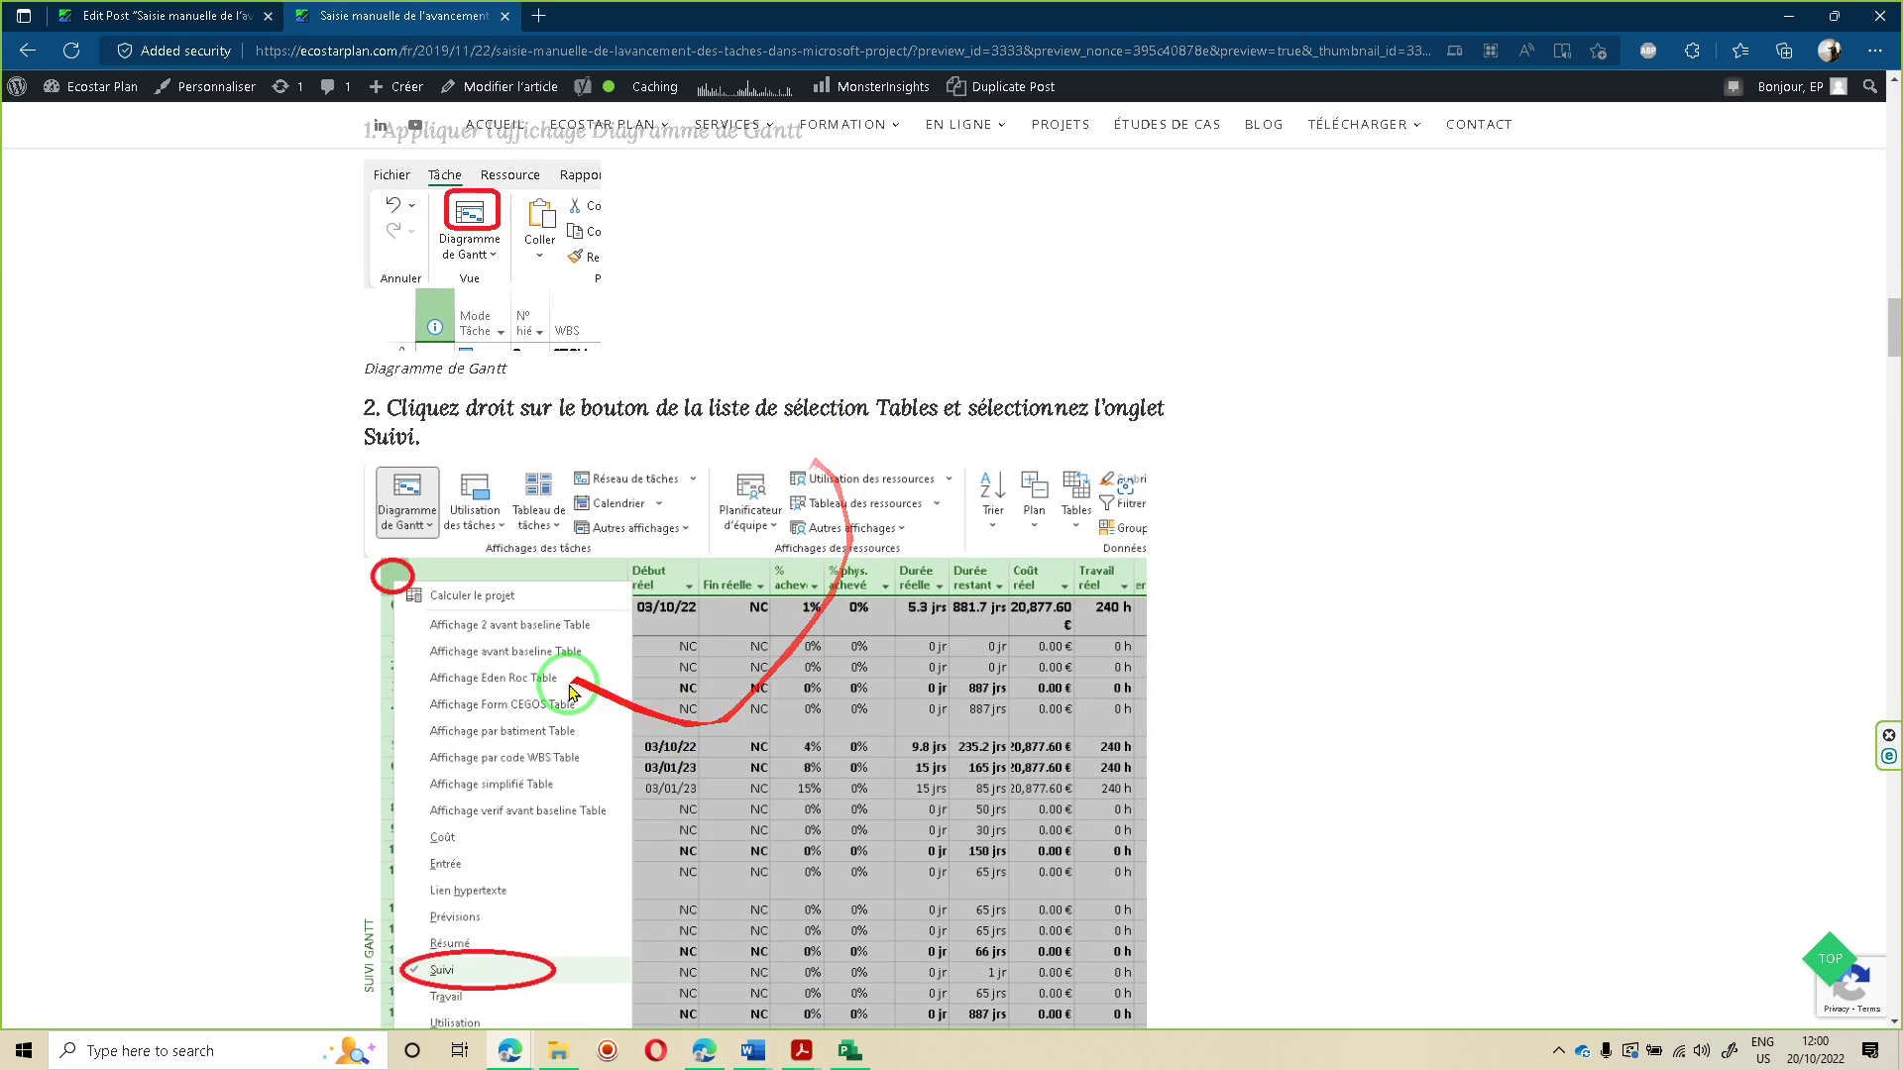
scroll(837, 648, "down", 2)
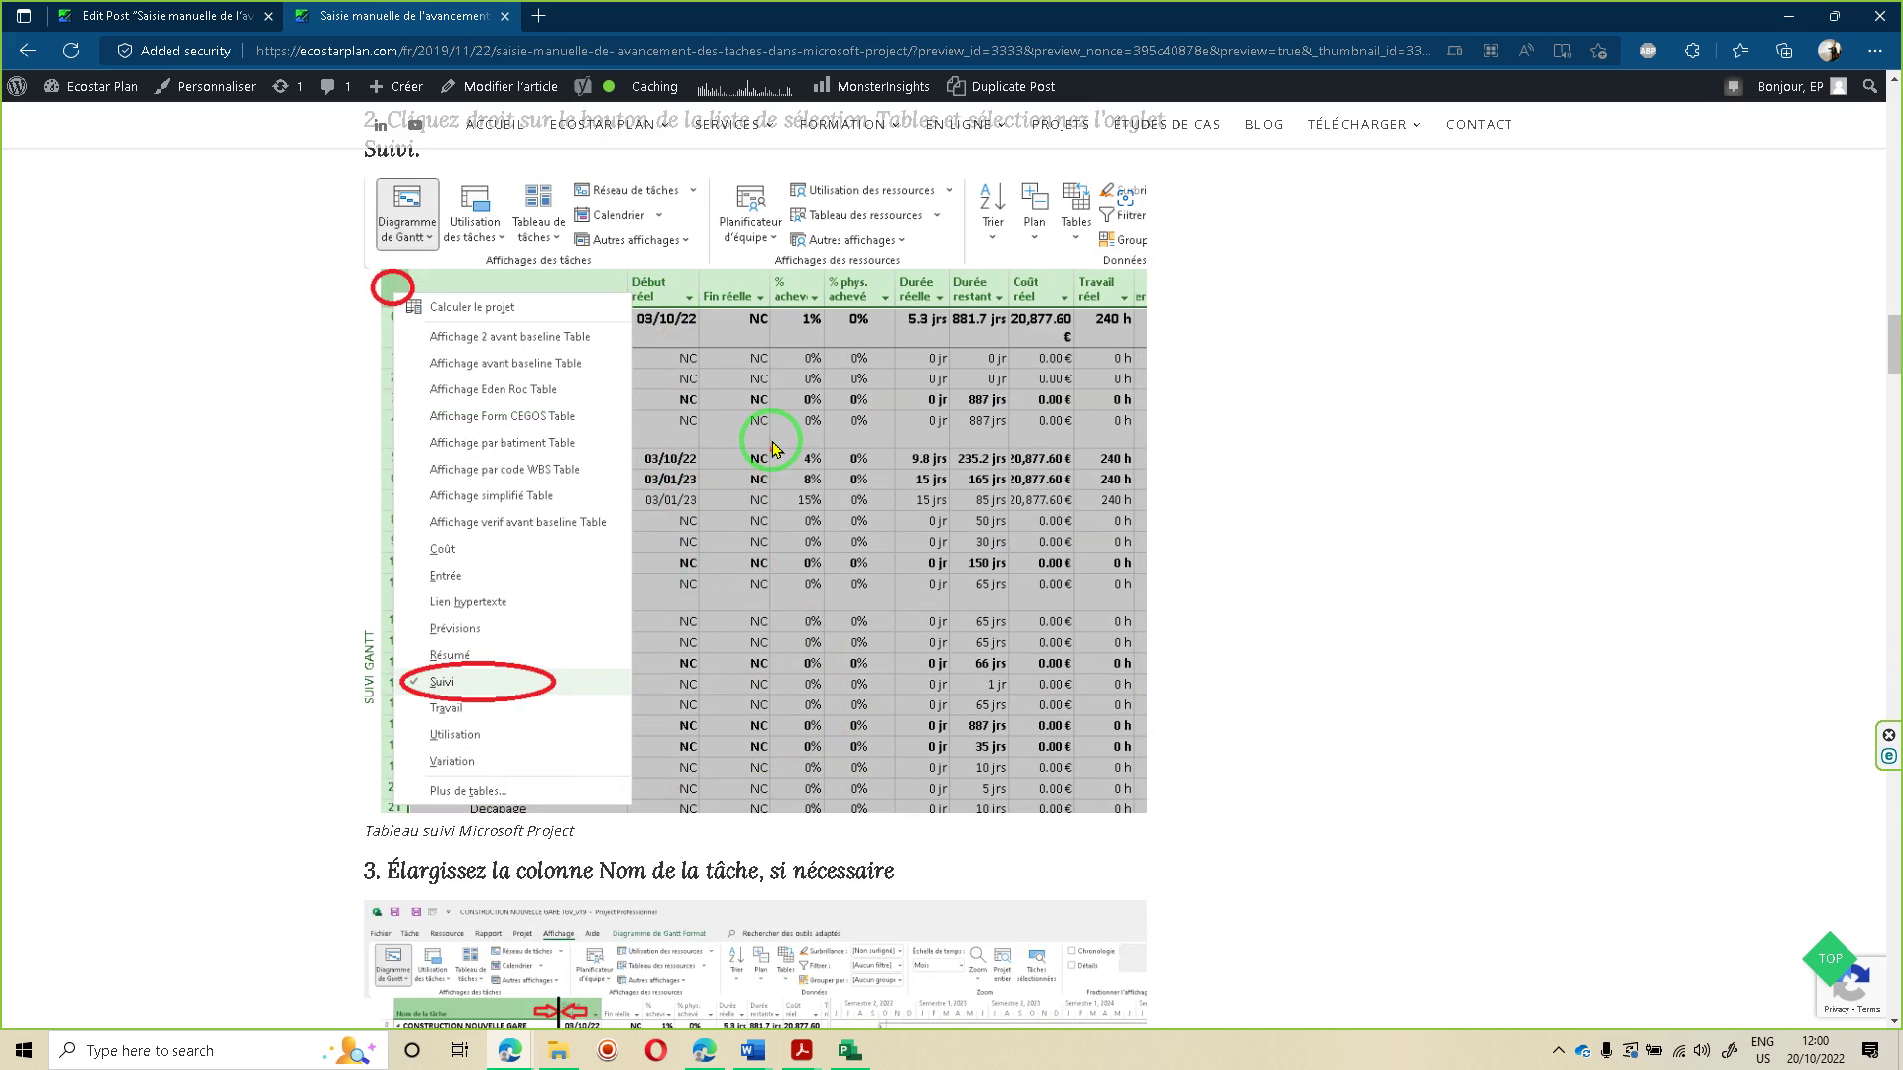
scroll(758, 423, "down", 2)
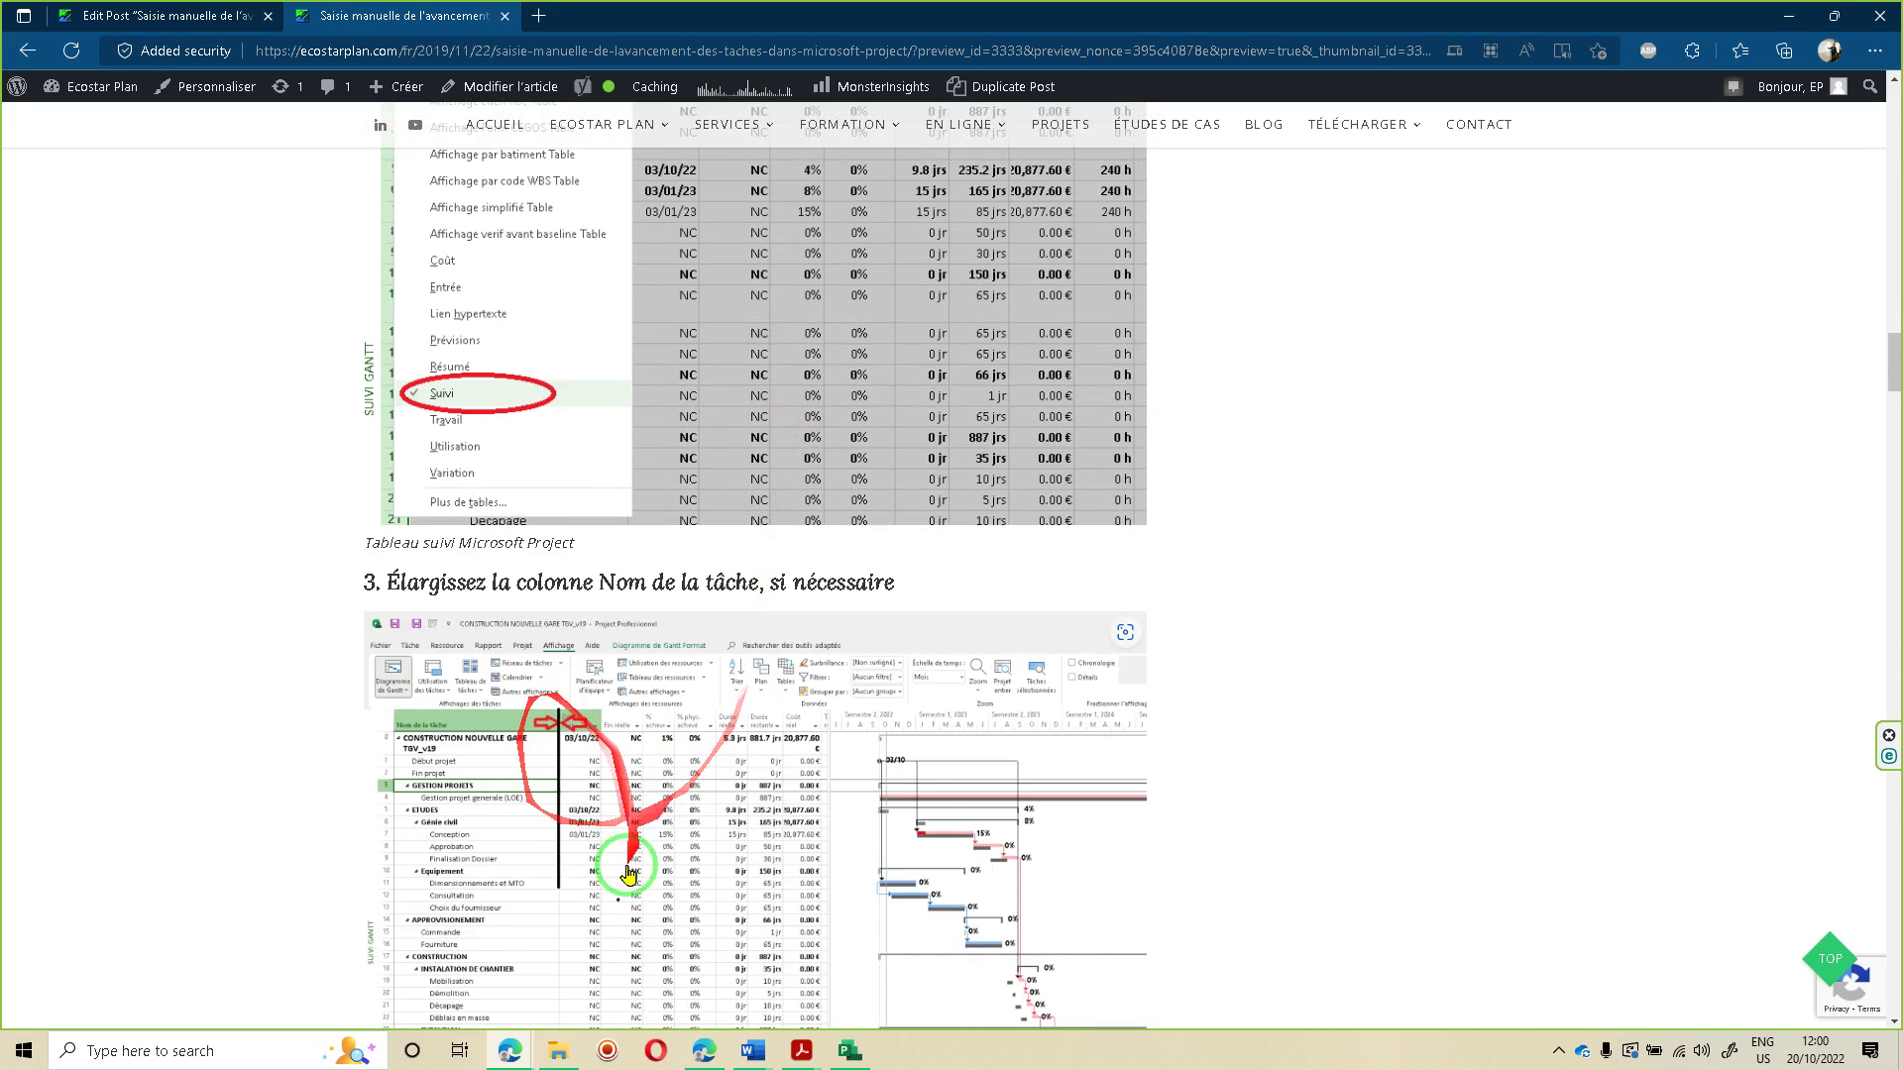
scroll(630, 734, "down", 3)
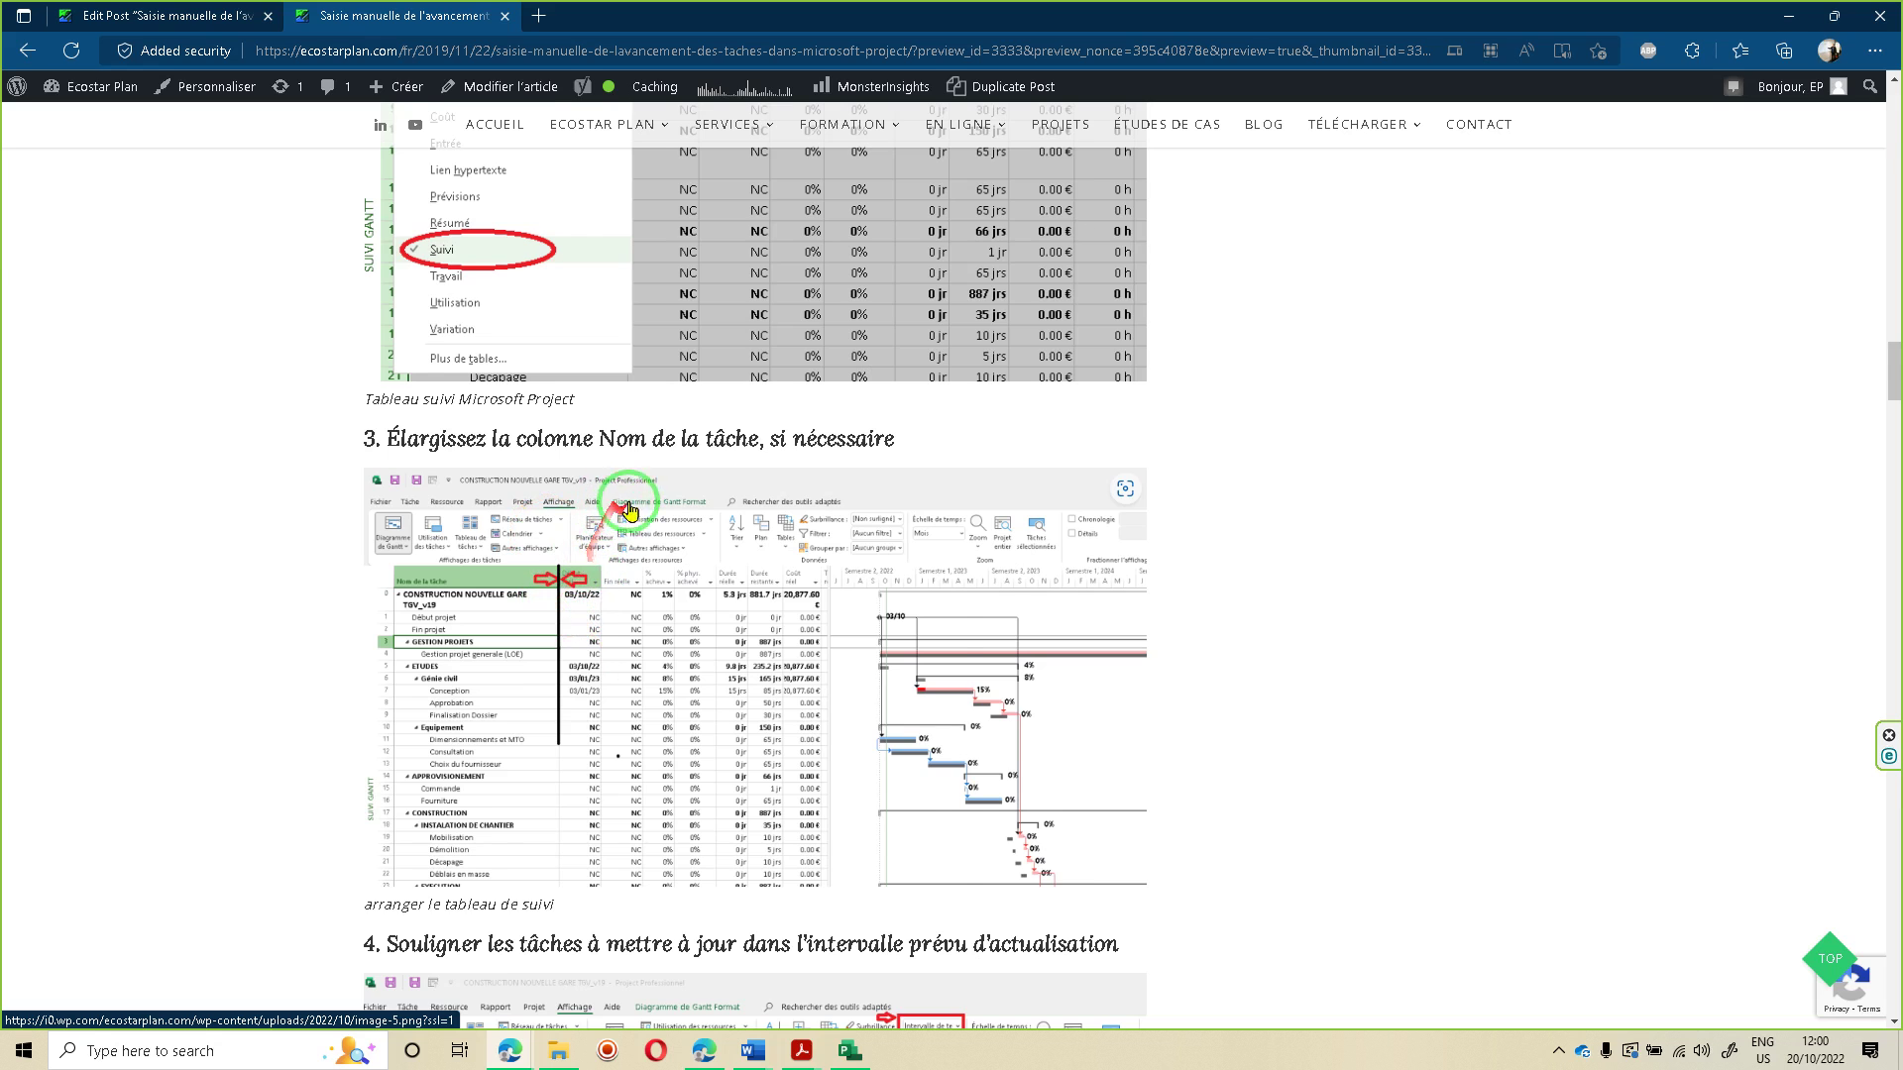
Read the article's instructions for highlighting the tasks to update and entering actual start dates in the Début réel column
scroll(634, 496, "down", 1)
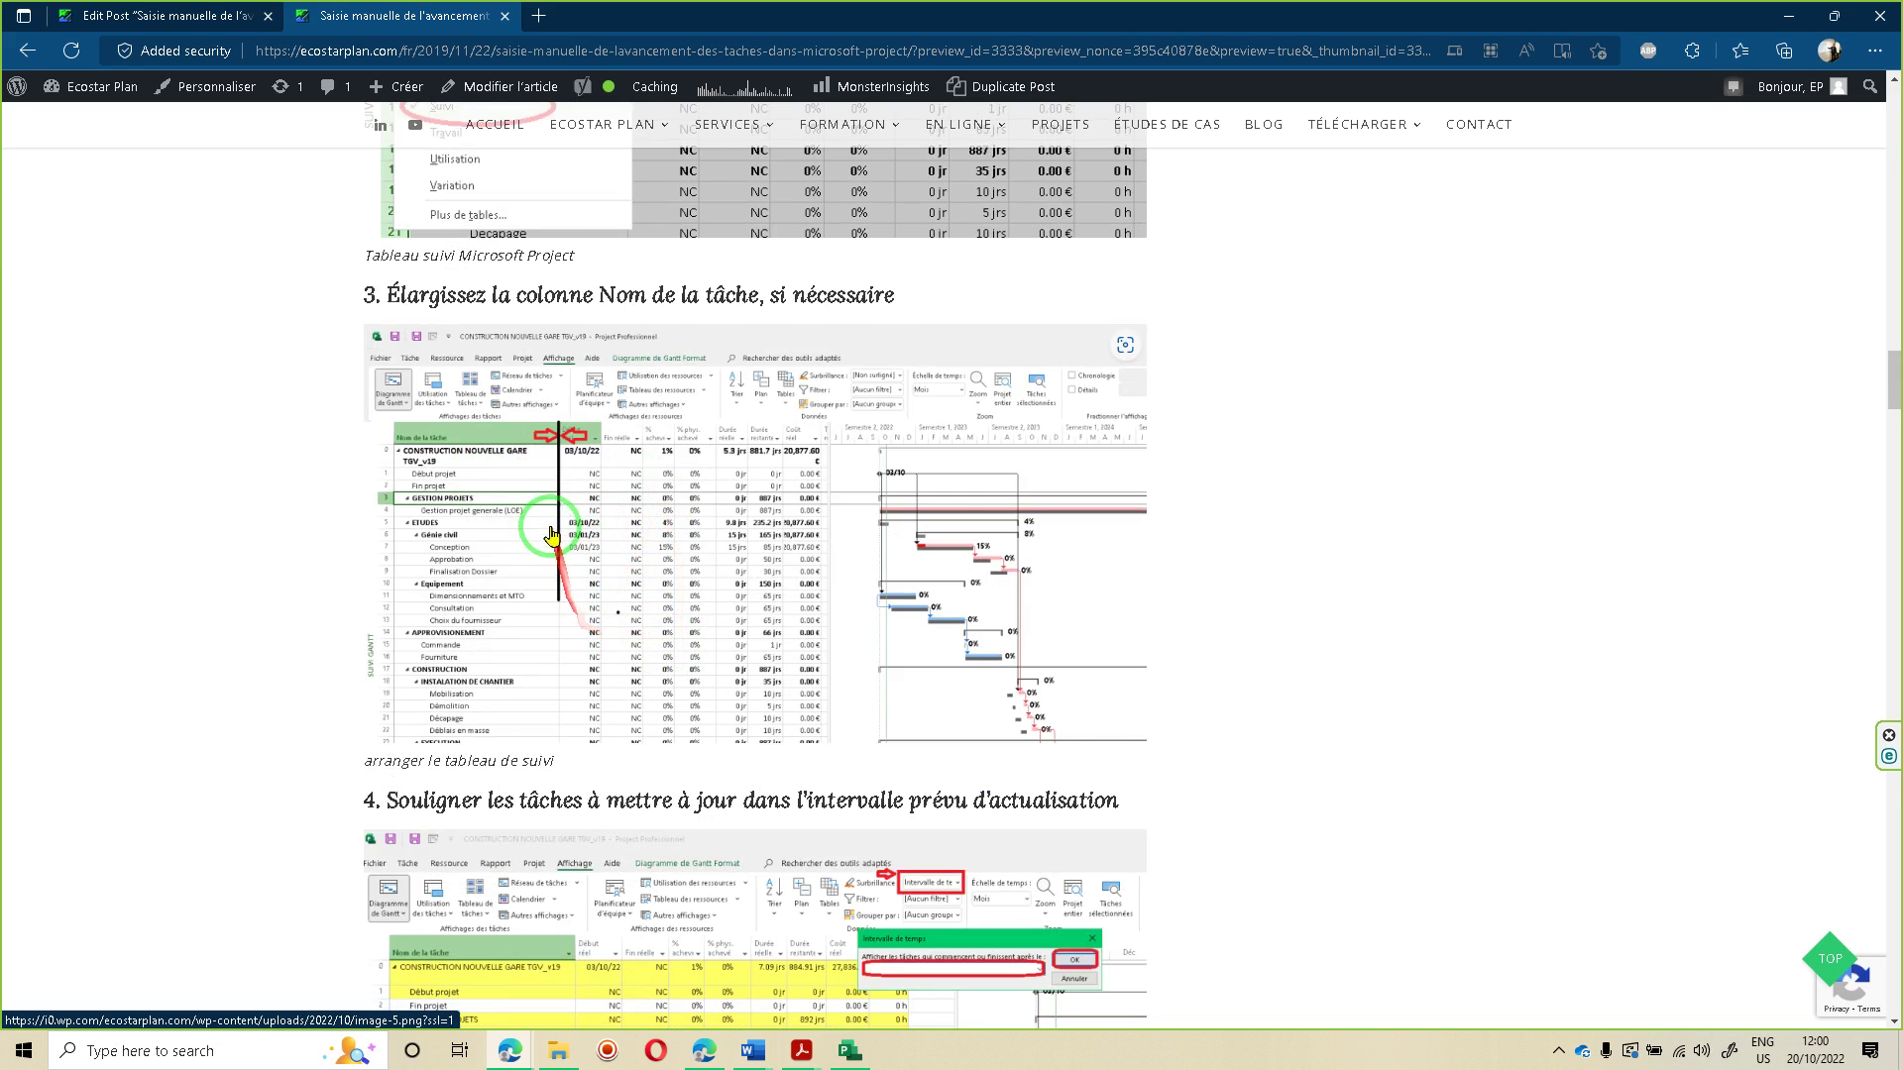
scroll(557, 463, "down", 1)
scroll(595, 446, "down", 1)
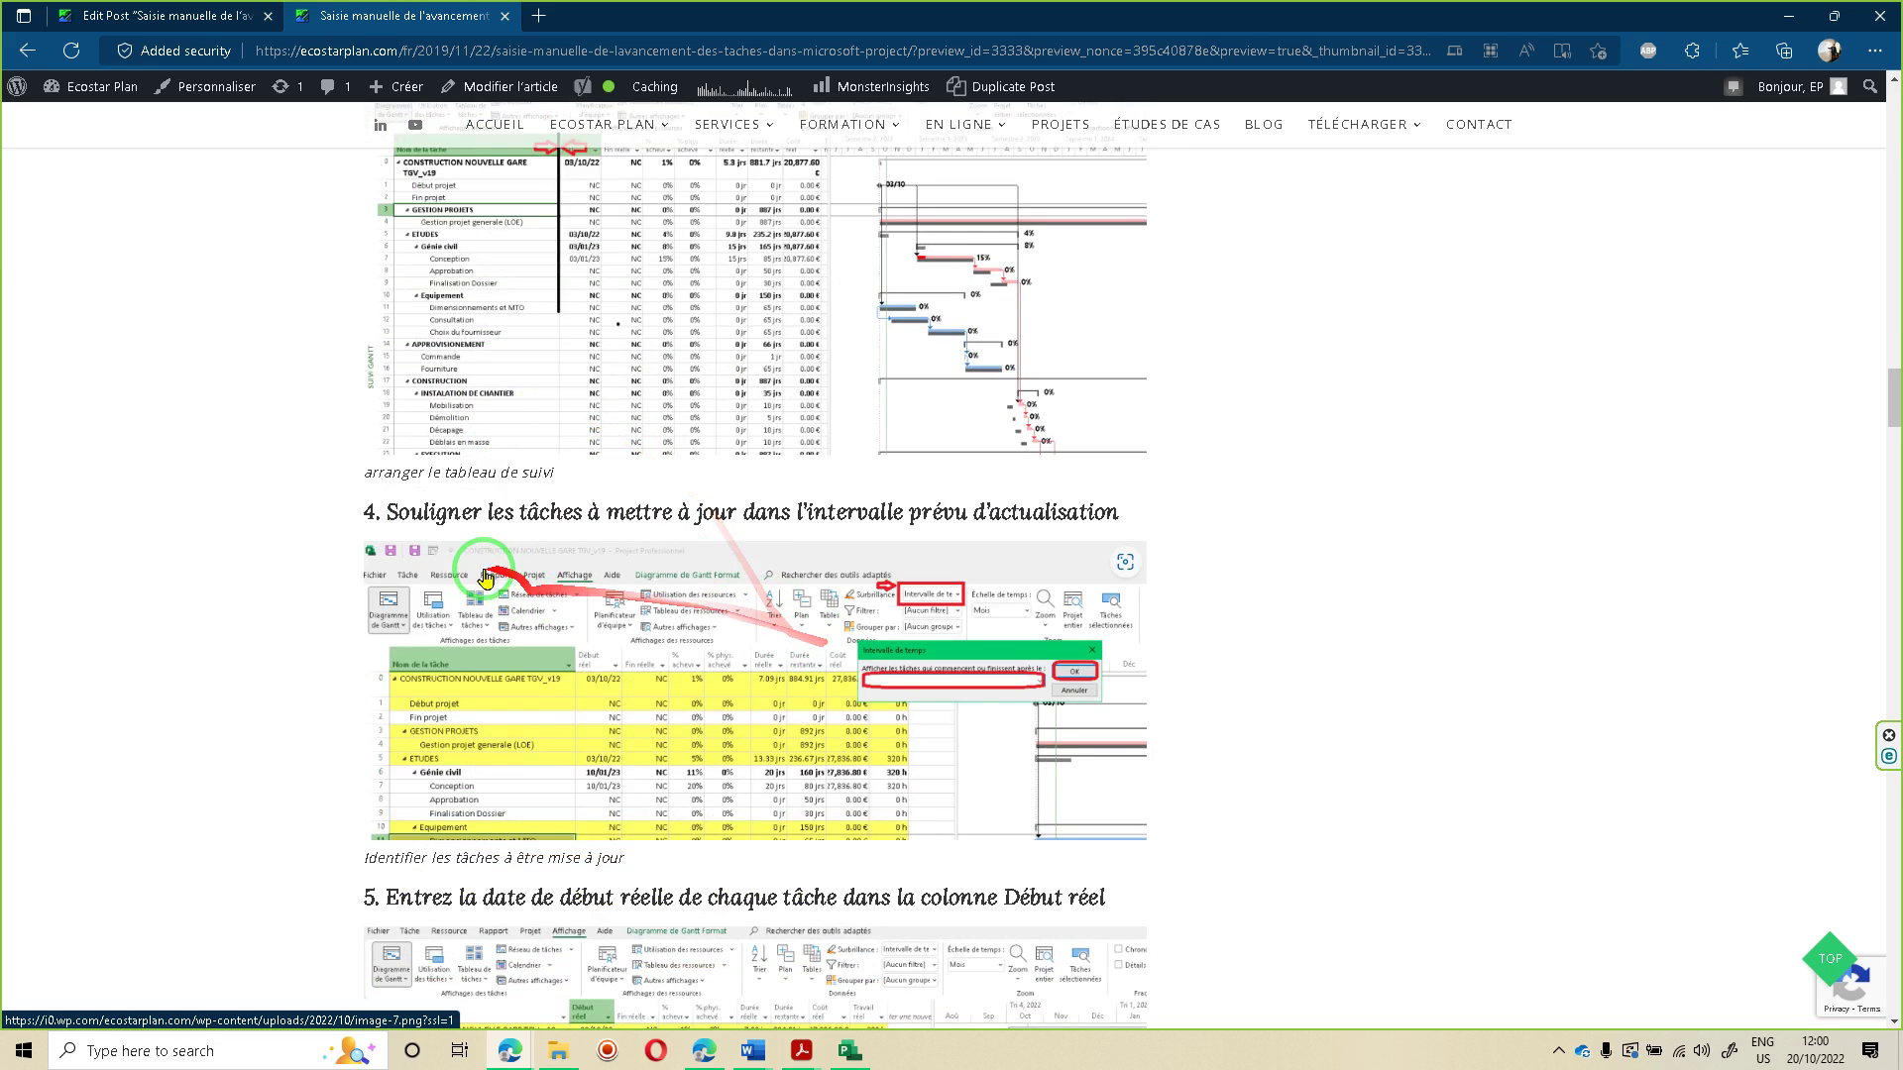
scroll(991, 556, "down", 3)
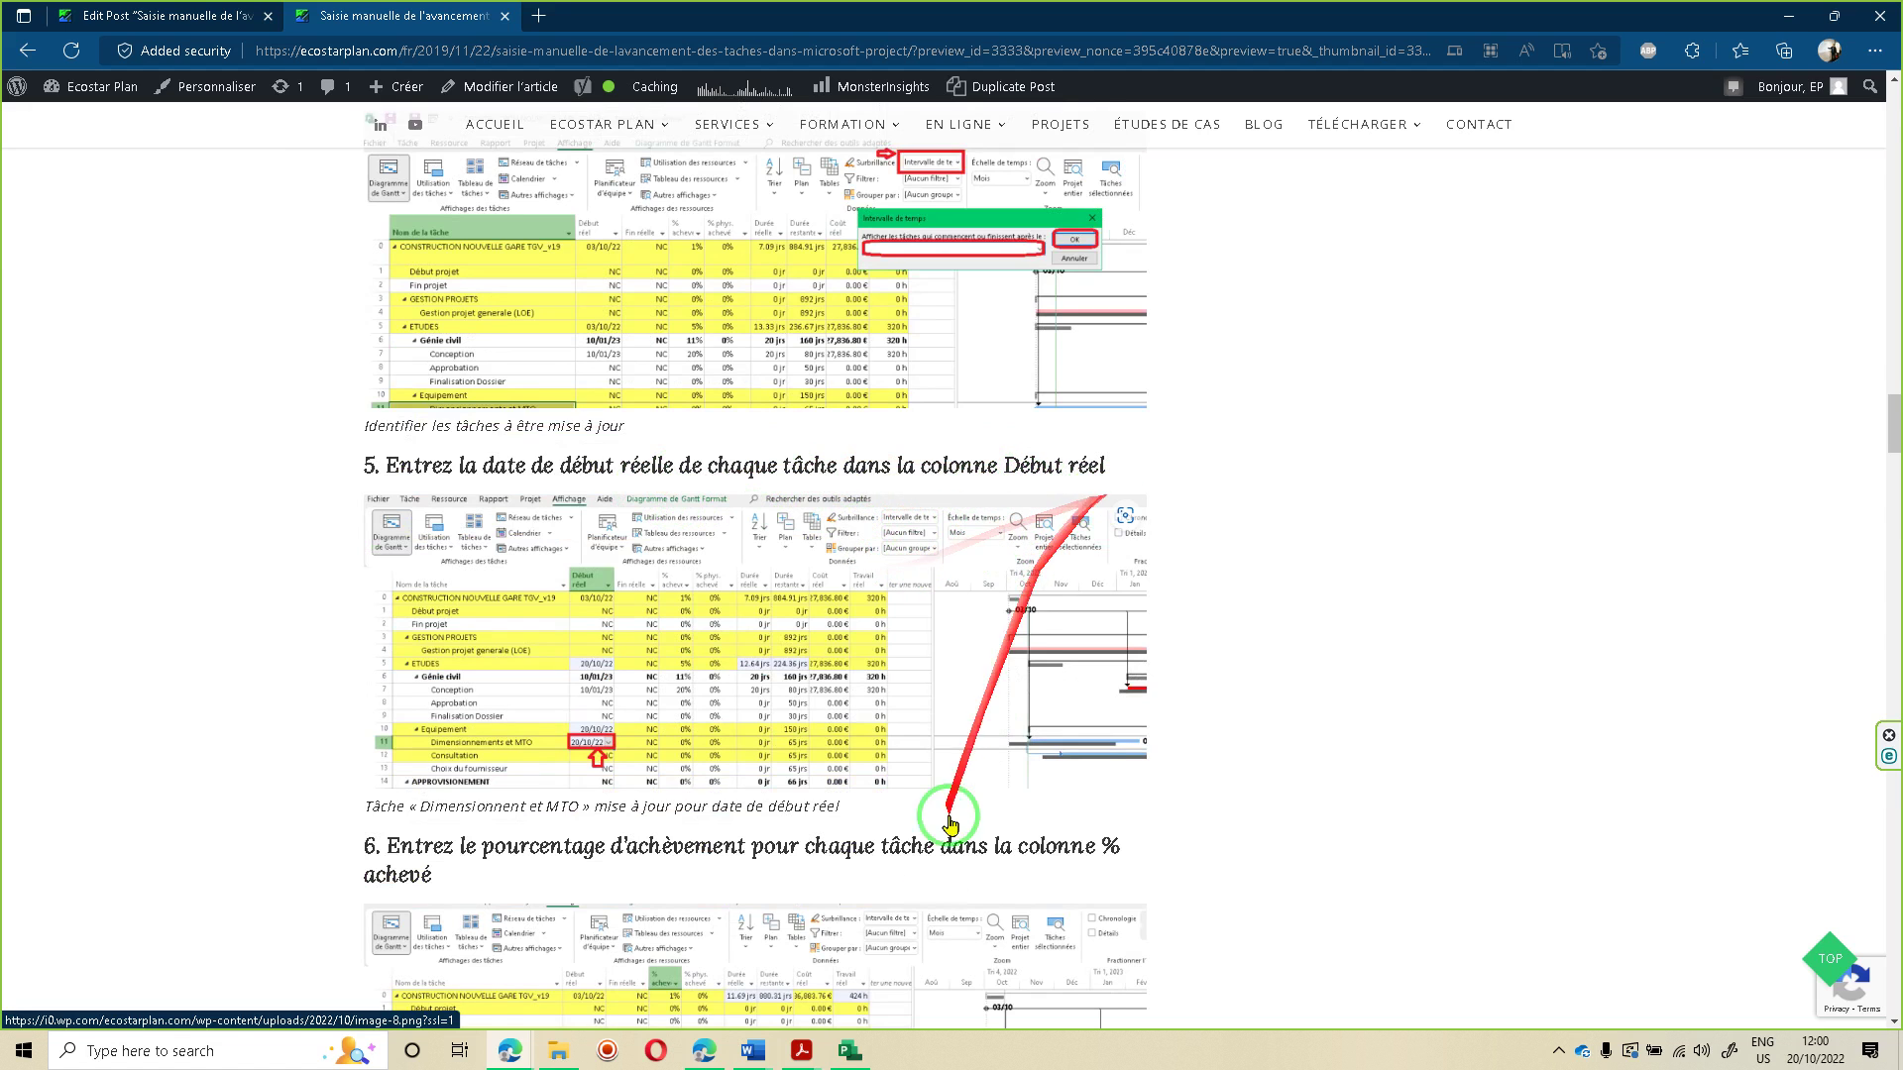
Switch to Microsoft Project and mark the task Gestion projet generale (LOE) as on track up to the status date
left_click(849, 1050)
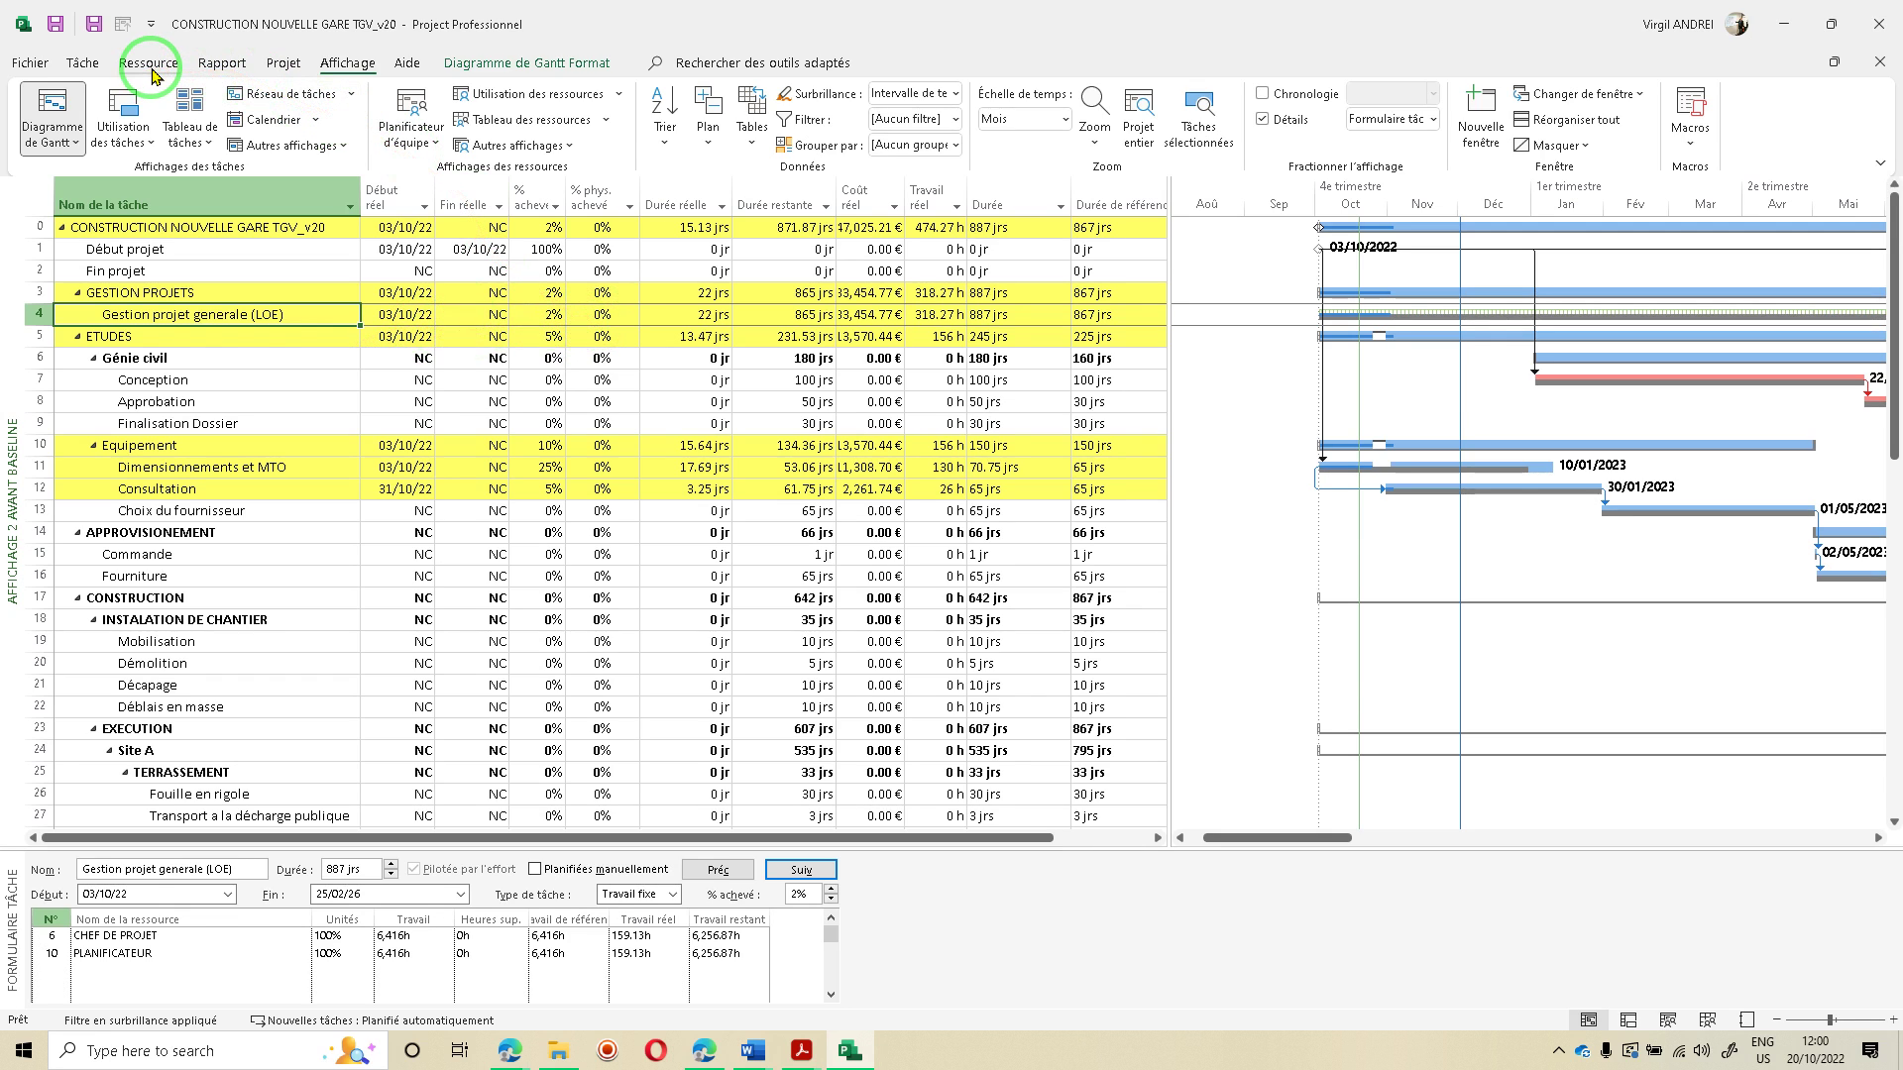
left_click(79, 63)
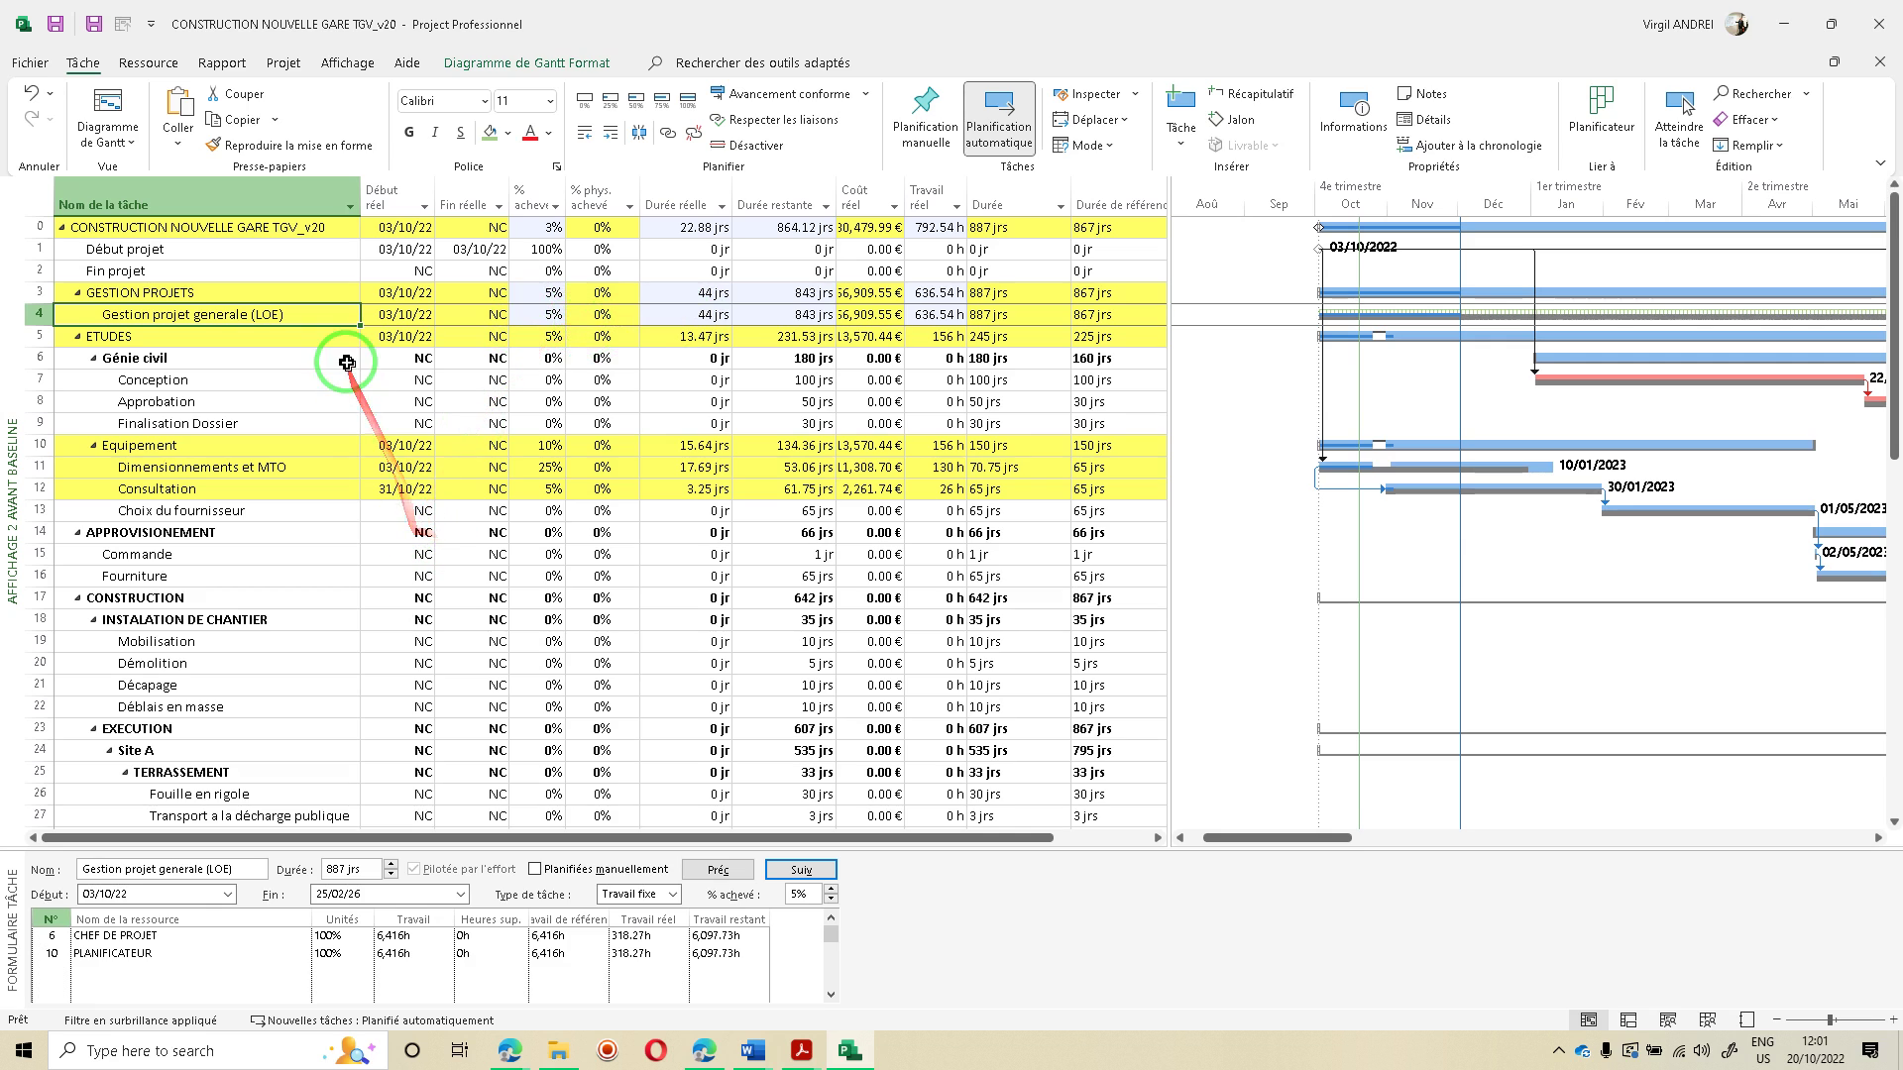
Examine the actual start dates of Dimensionnements et MTO and Consultation, and look through the remaining tasks in the schedule
left_click(303, 471)
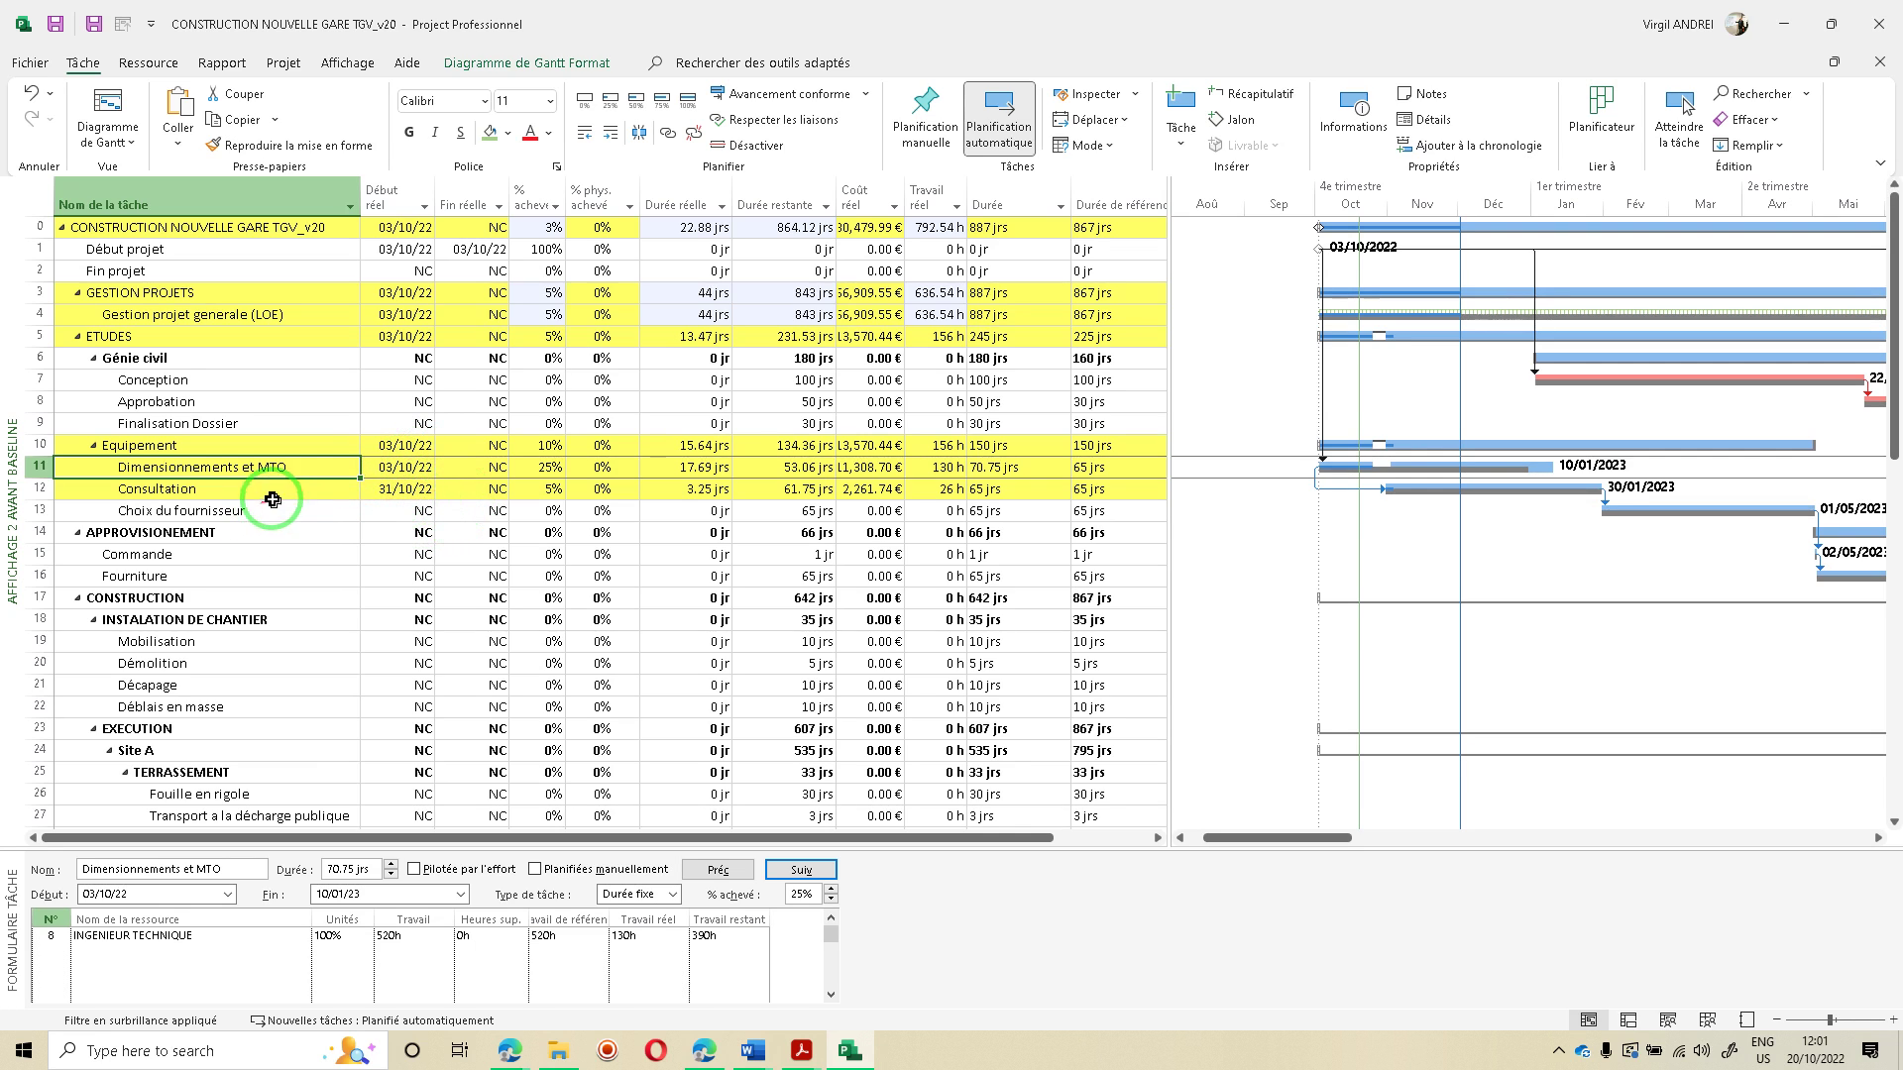
left_click(410, 492)
left_click(413, 462)
scroll(426, 489, "down", 11)
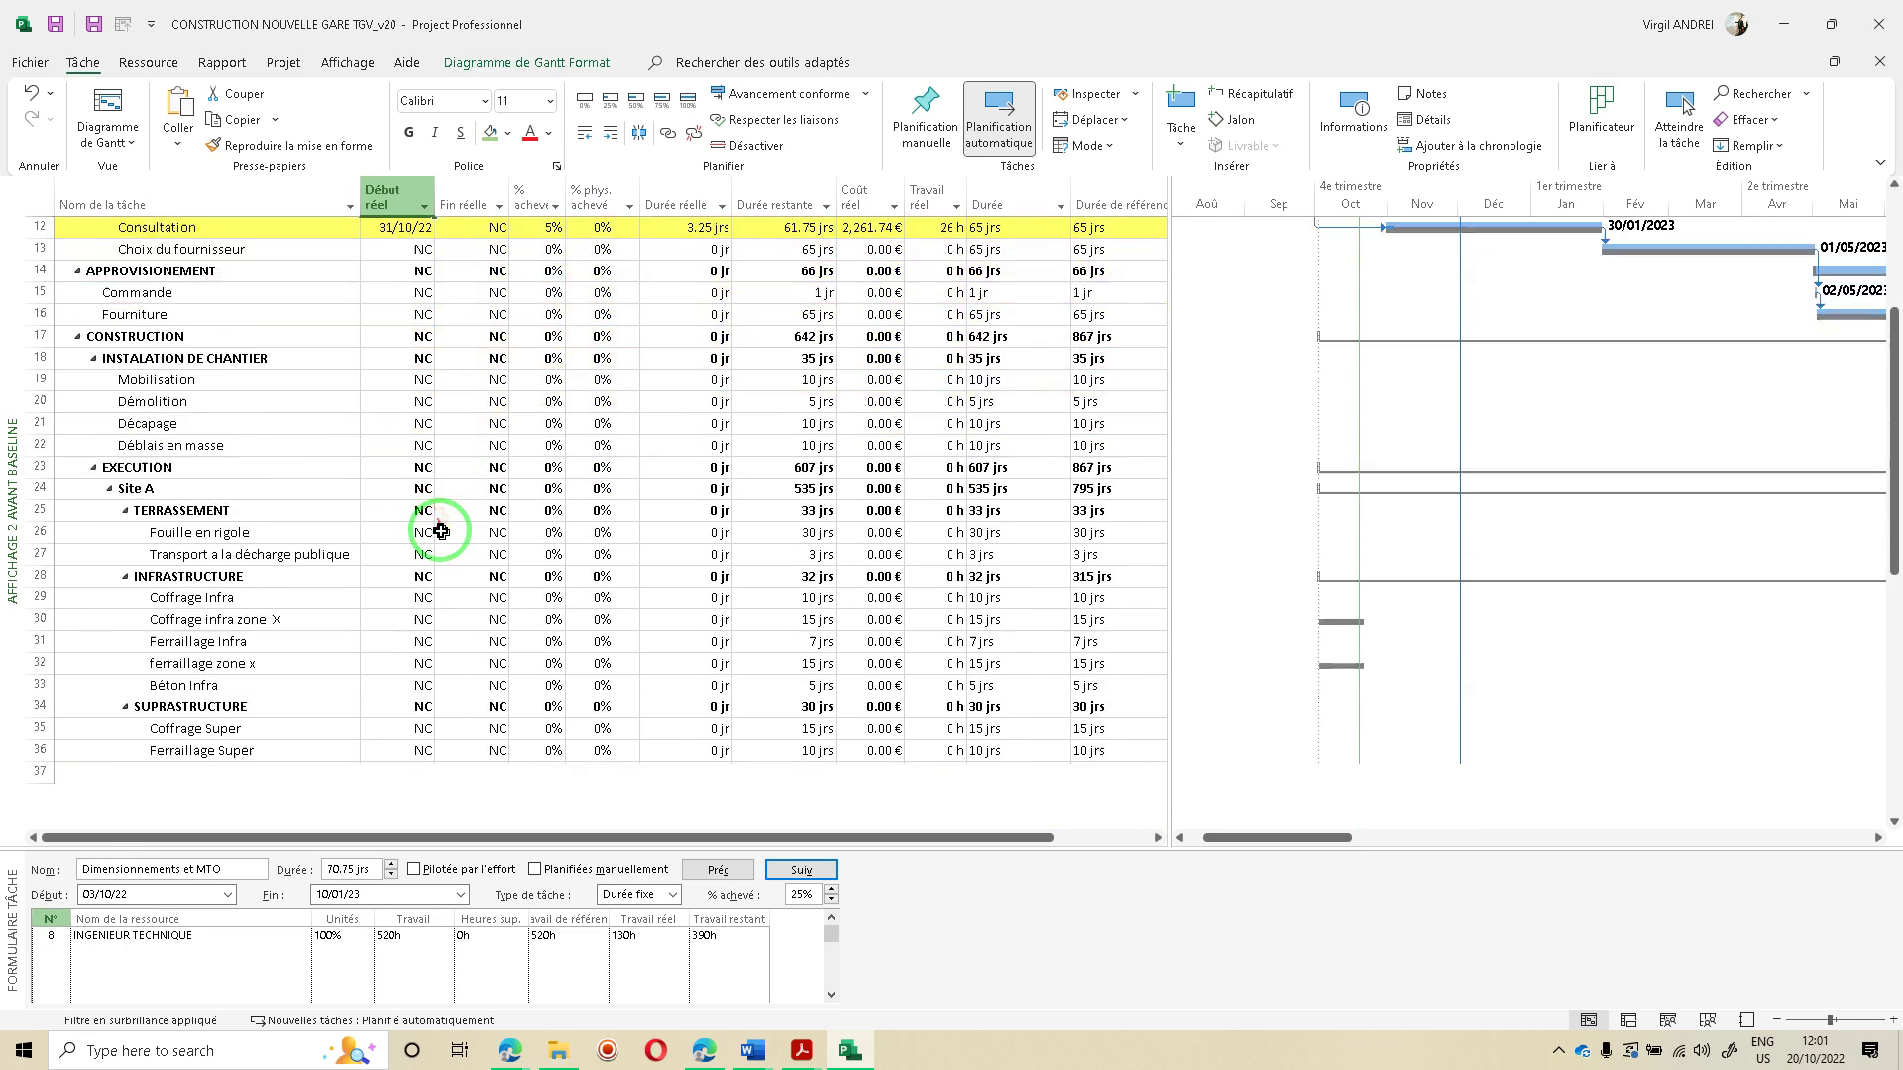
scroll(419, 552, "up", 11)
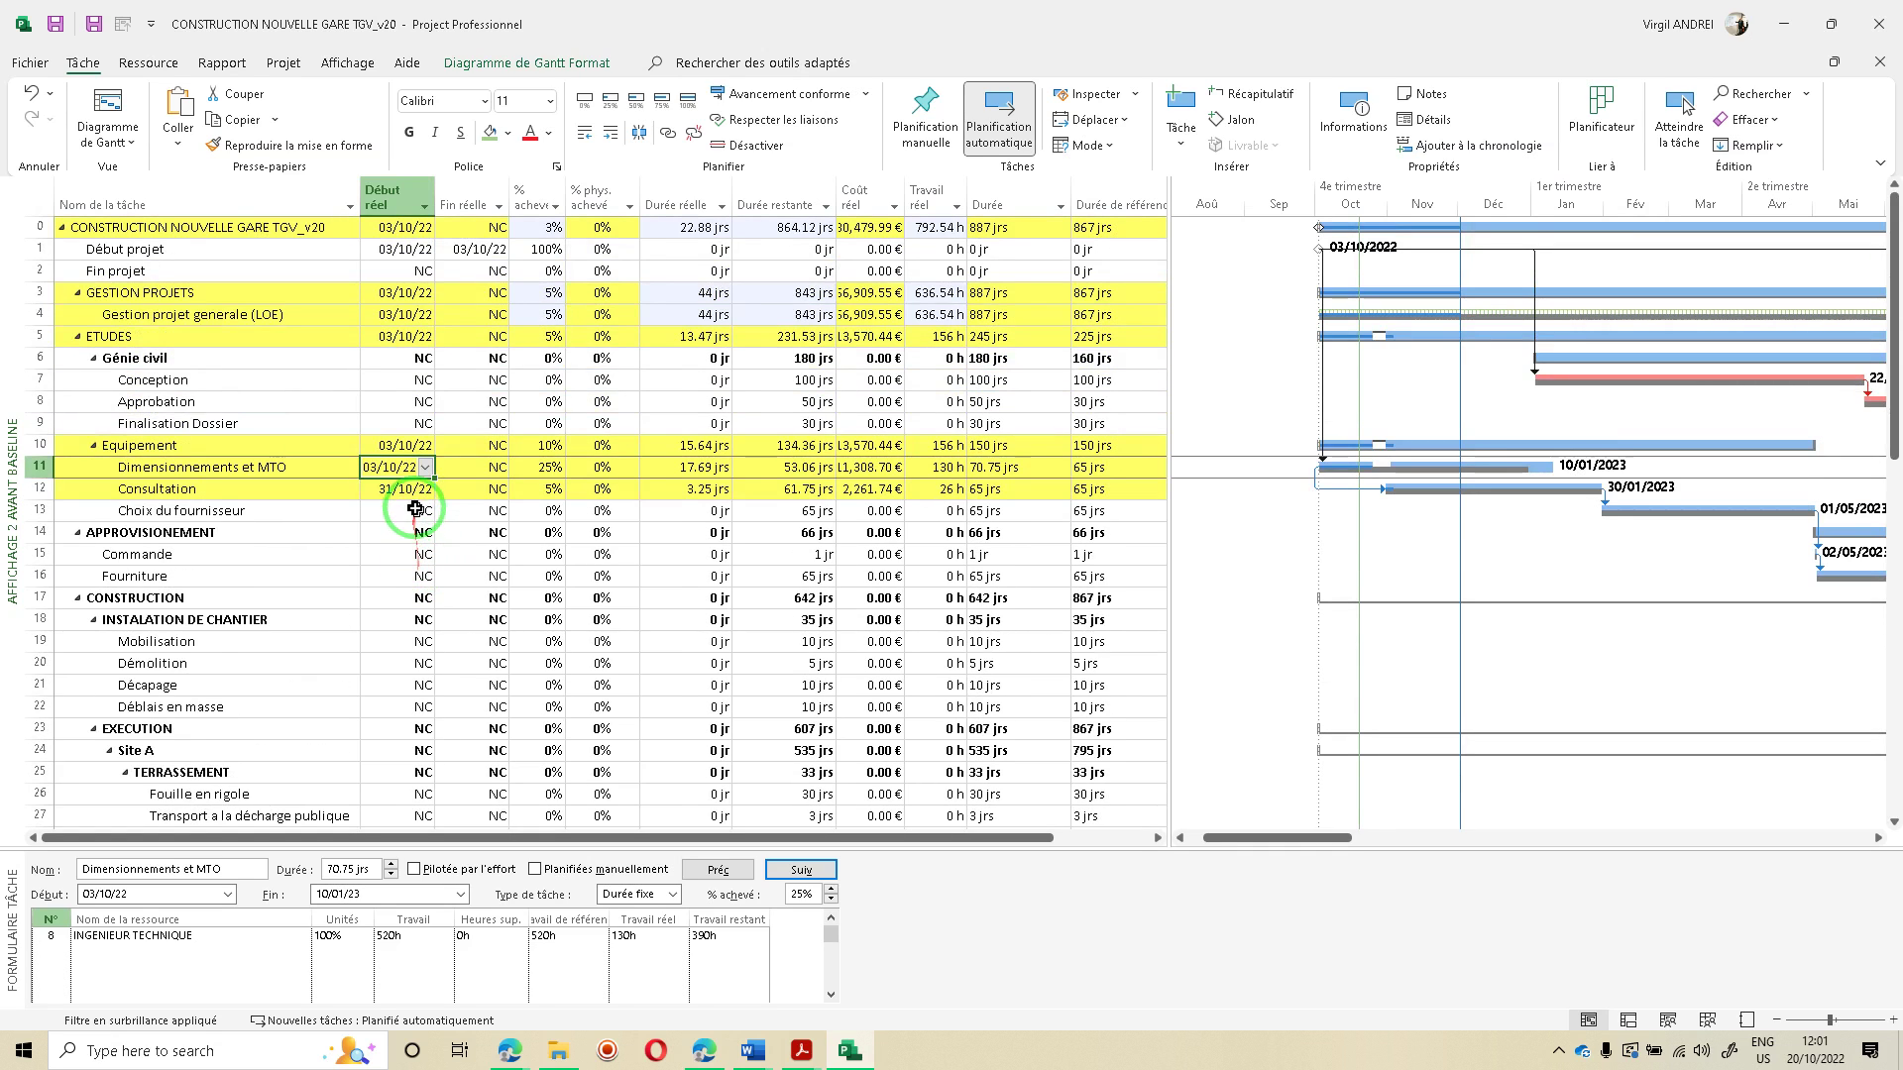
left_click(409, 489)
key("Up")
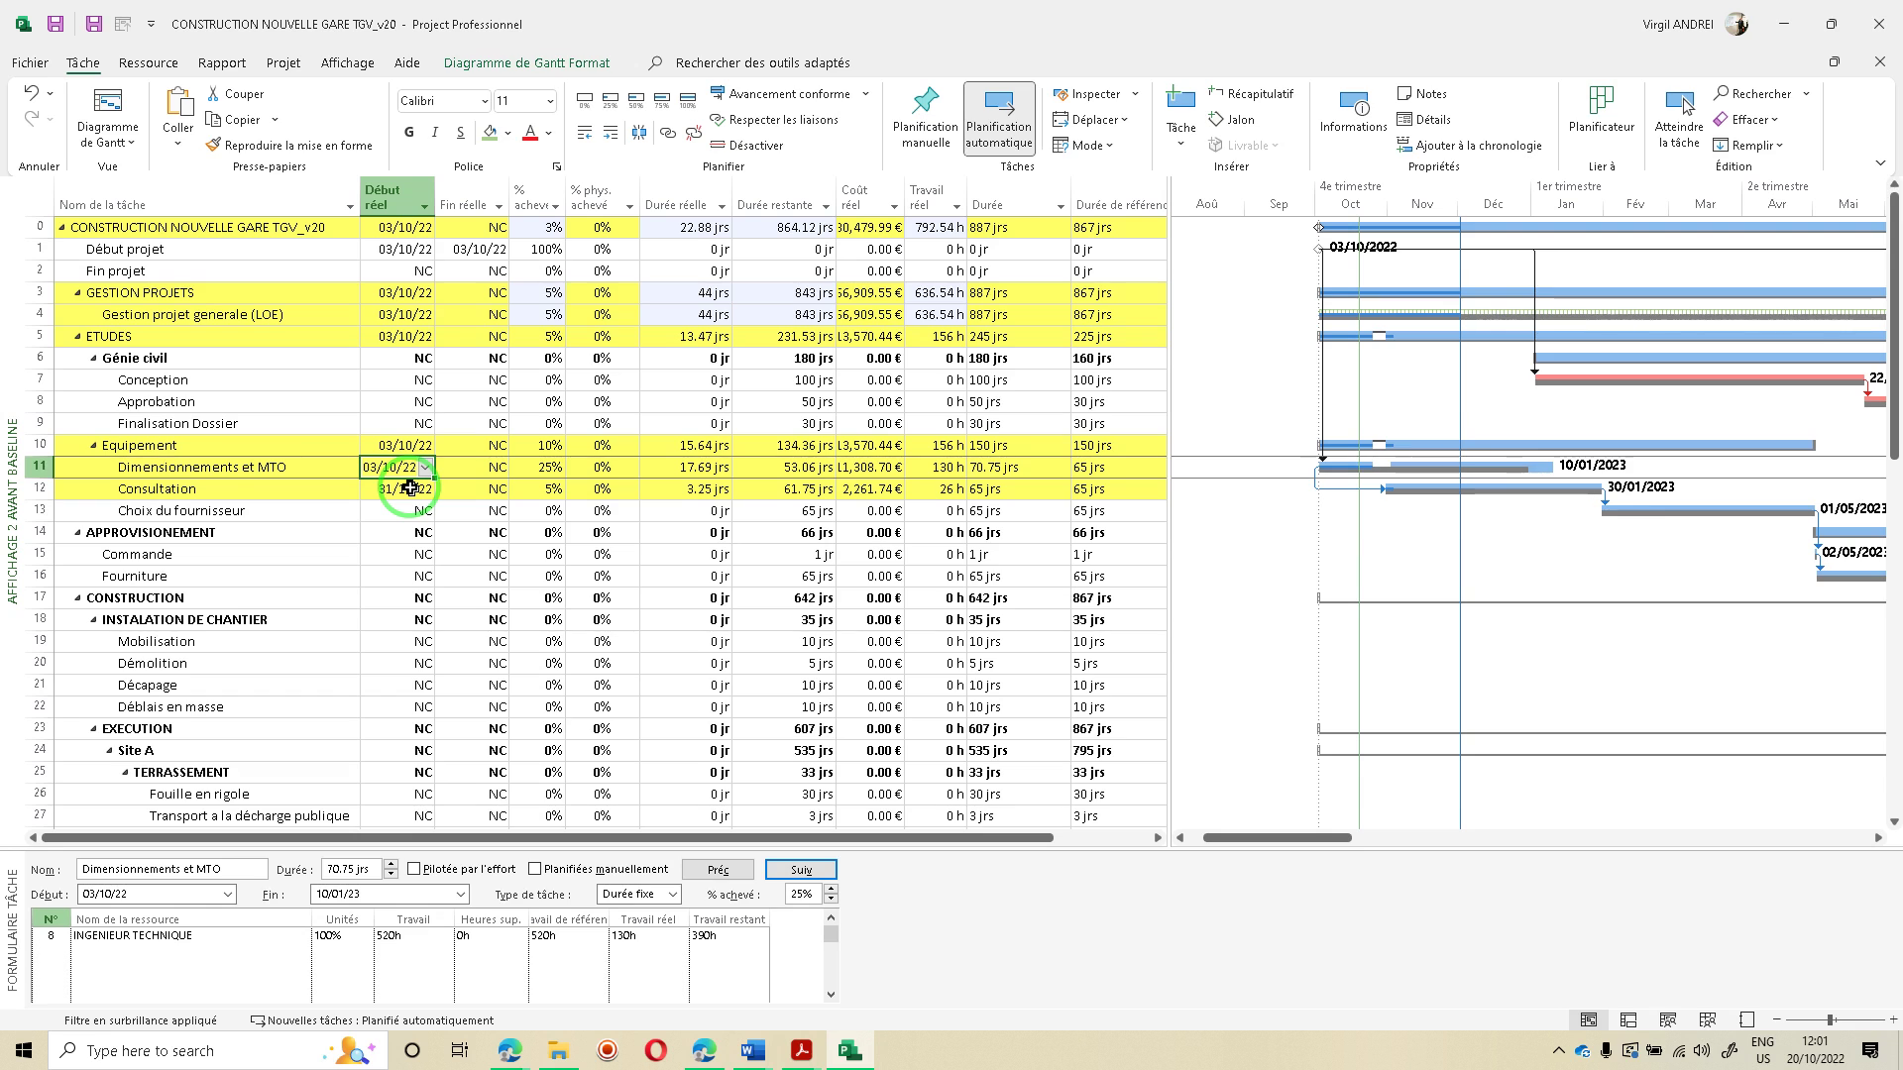
Switch to the browser article and read the instructions for entering the completion percentage and remaining duration per task
key("alt+Tab")
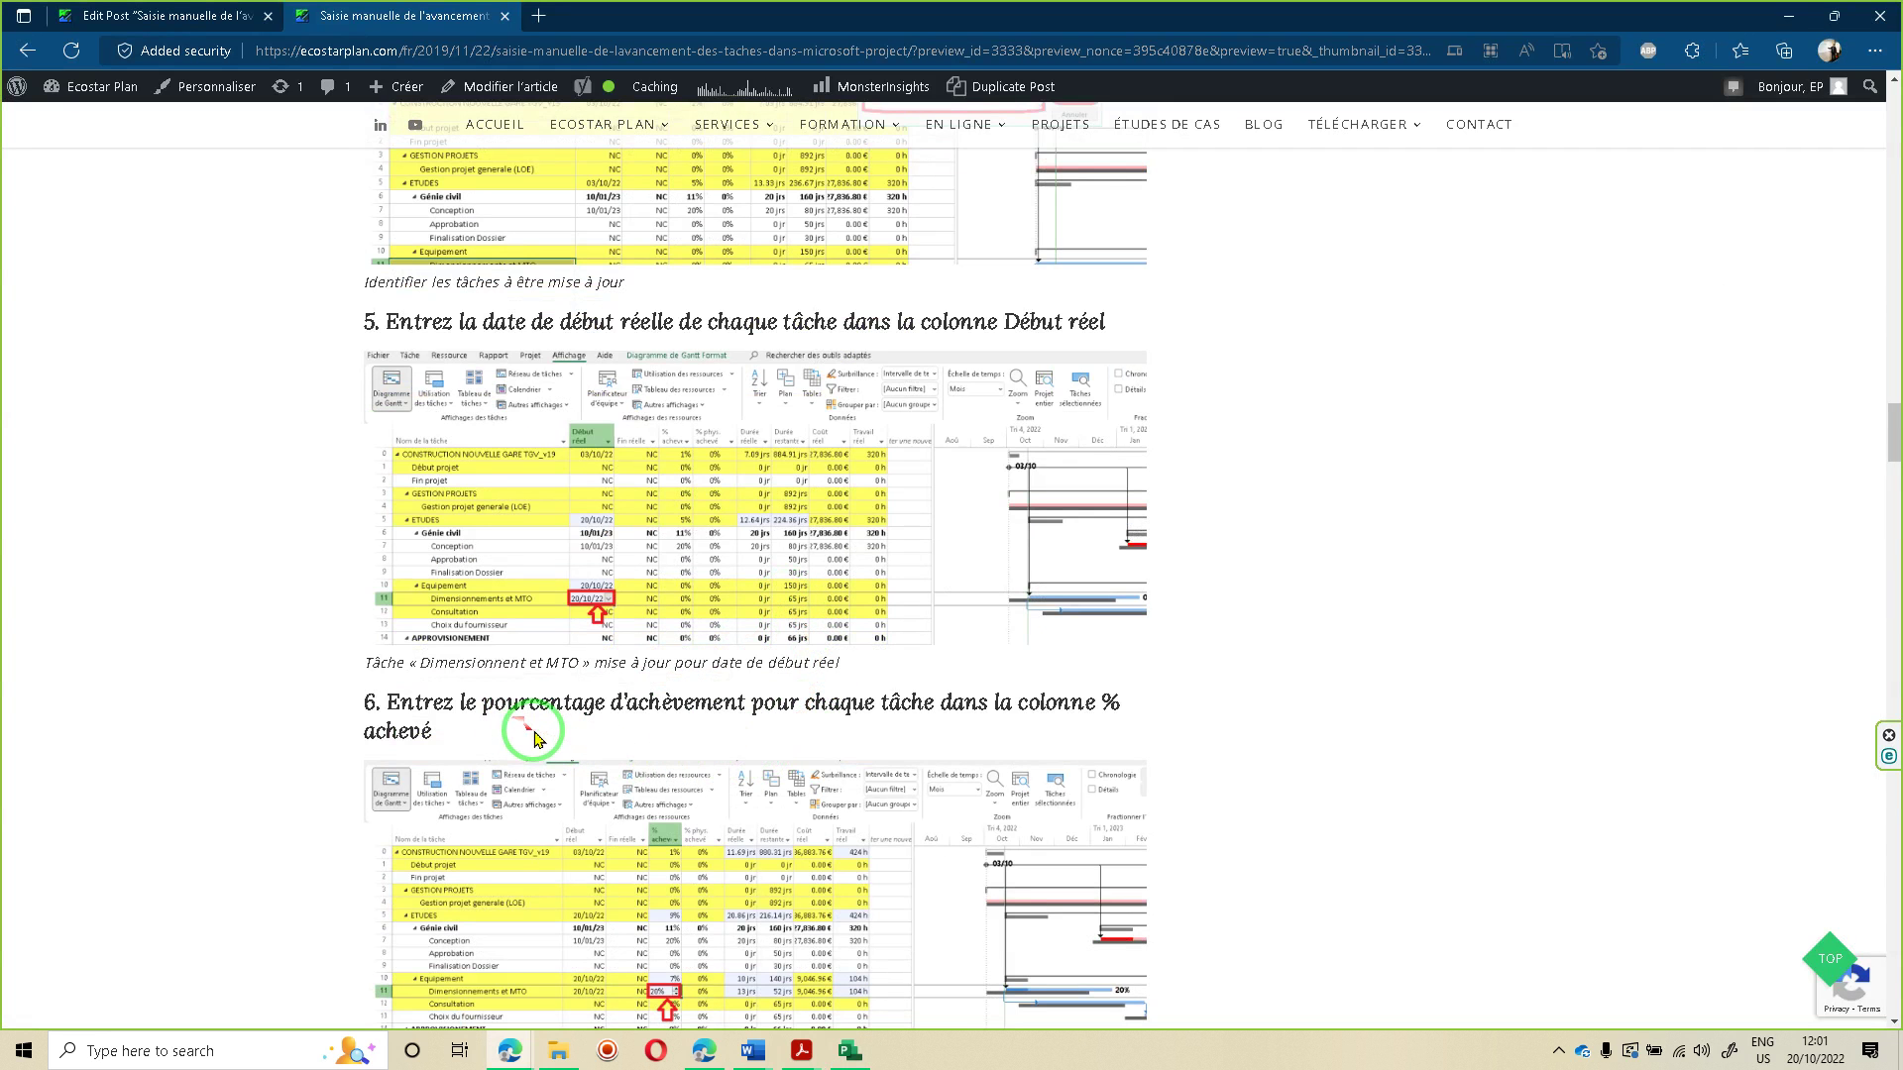
scroll(782, 706, "down", 1)
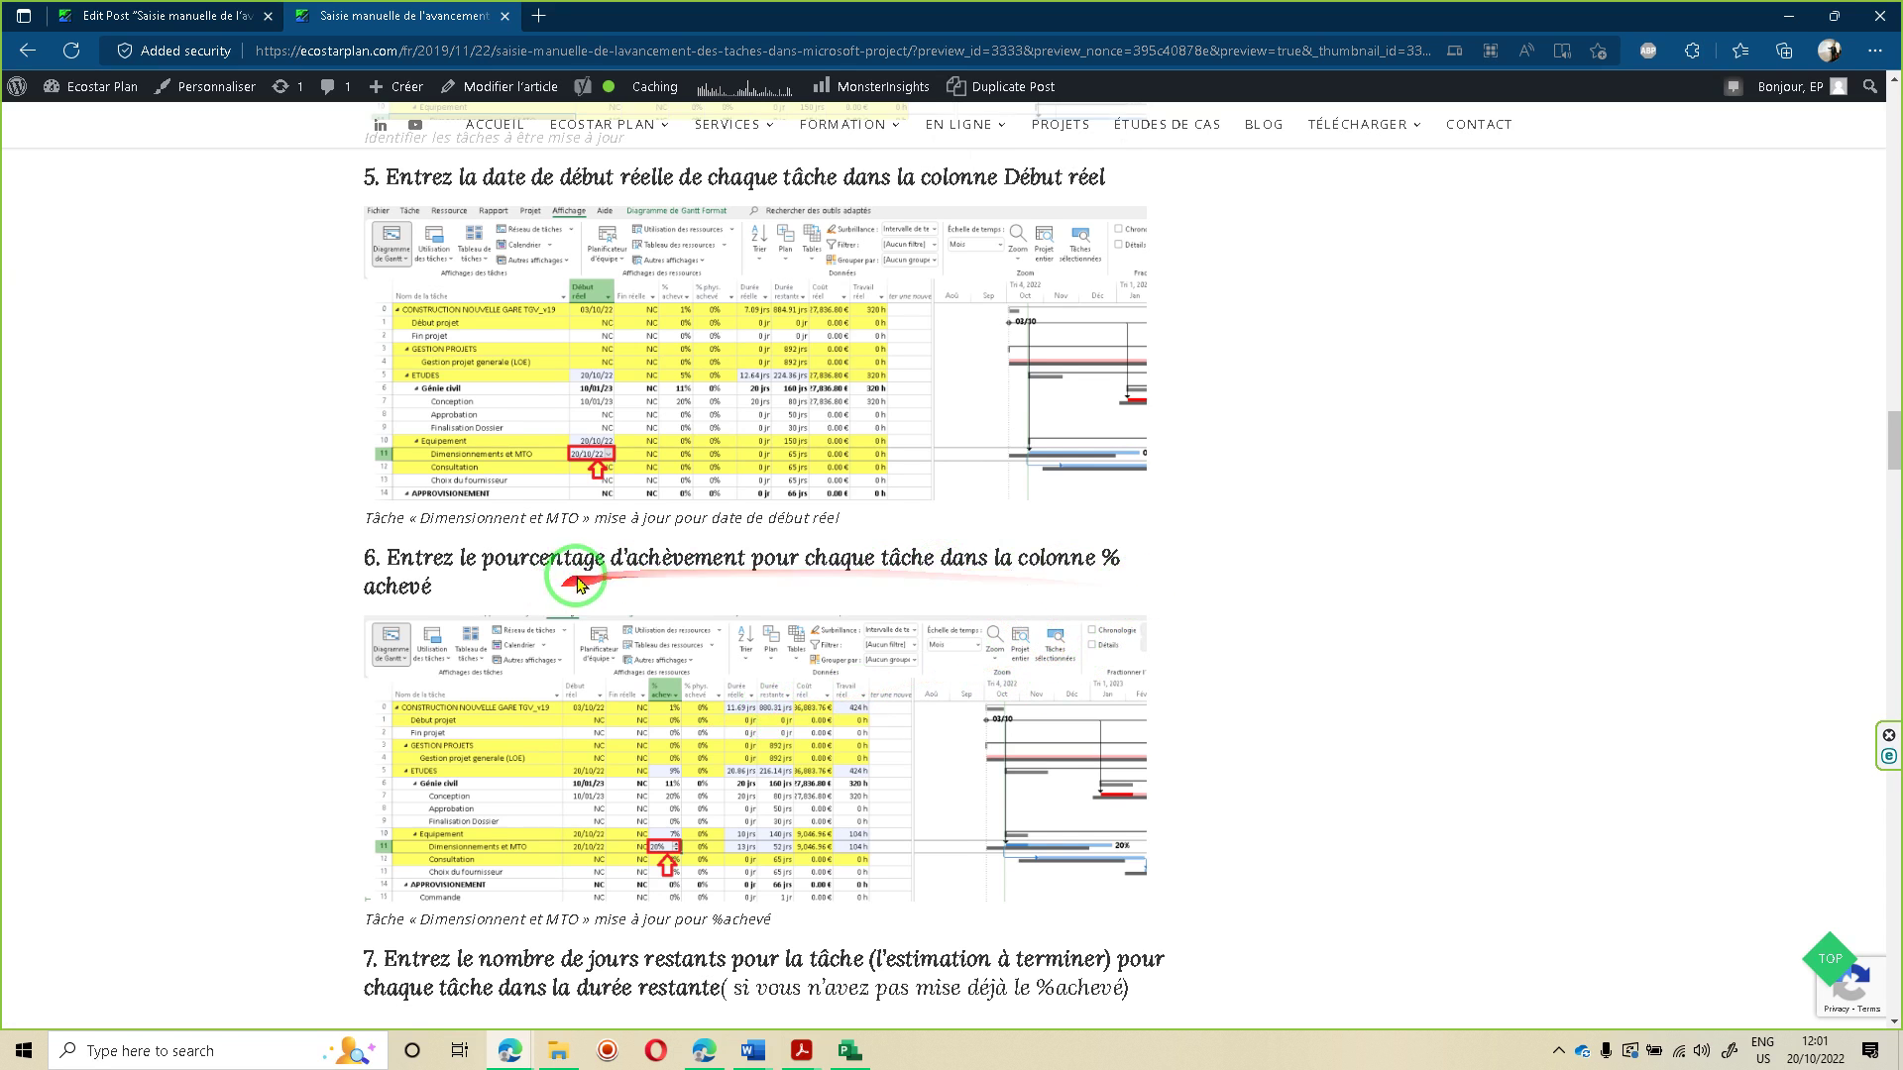
scroll(585, 584, "down", 1)
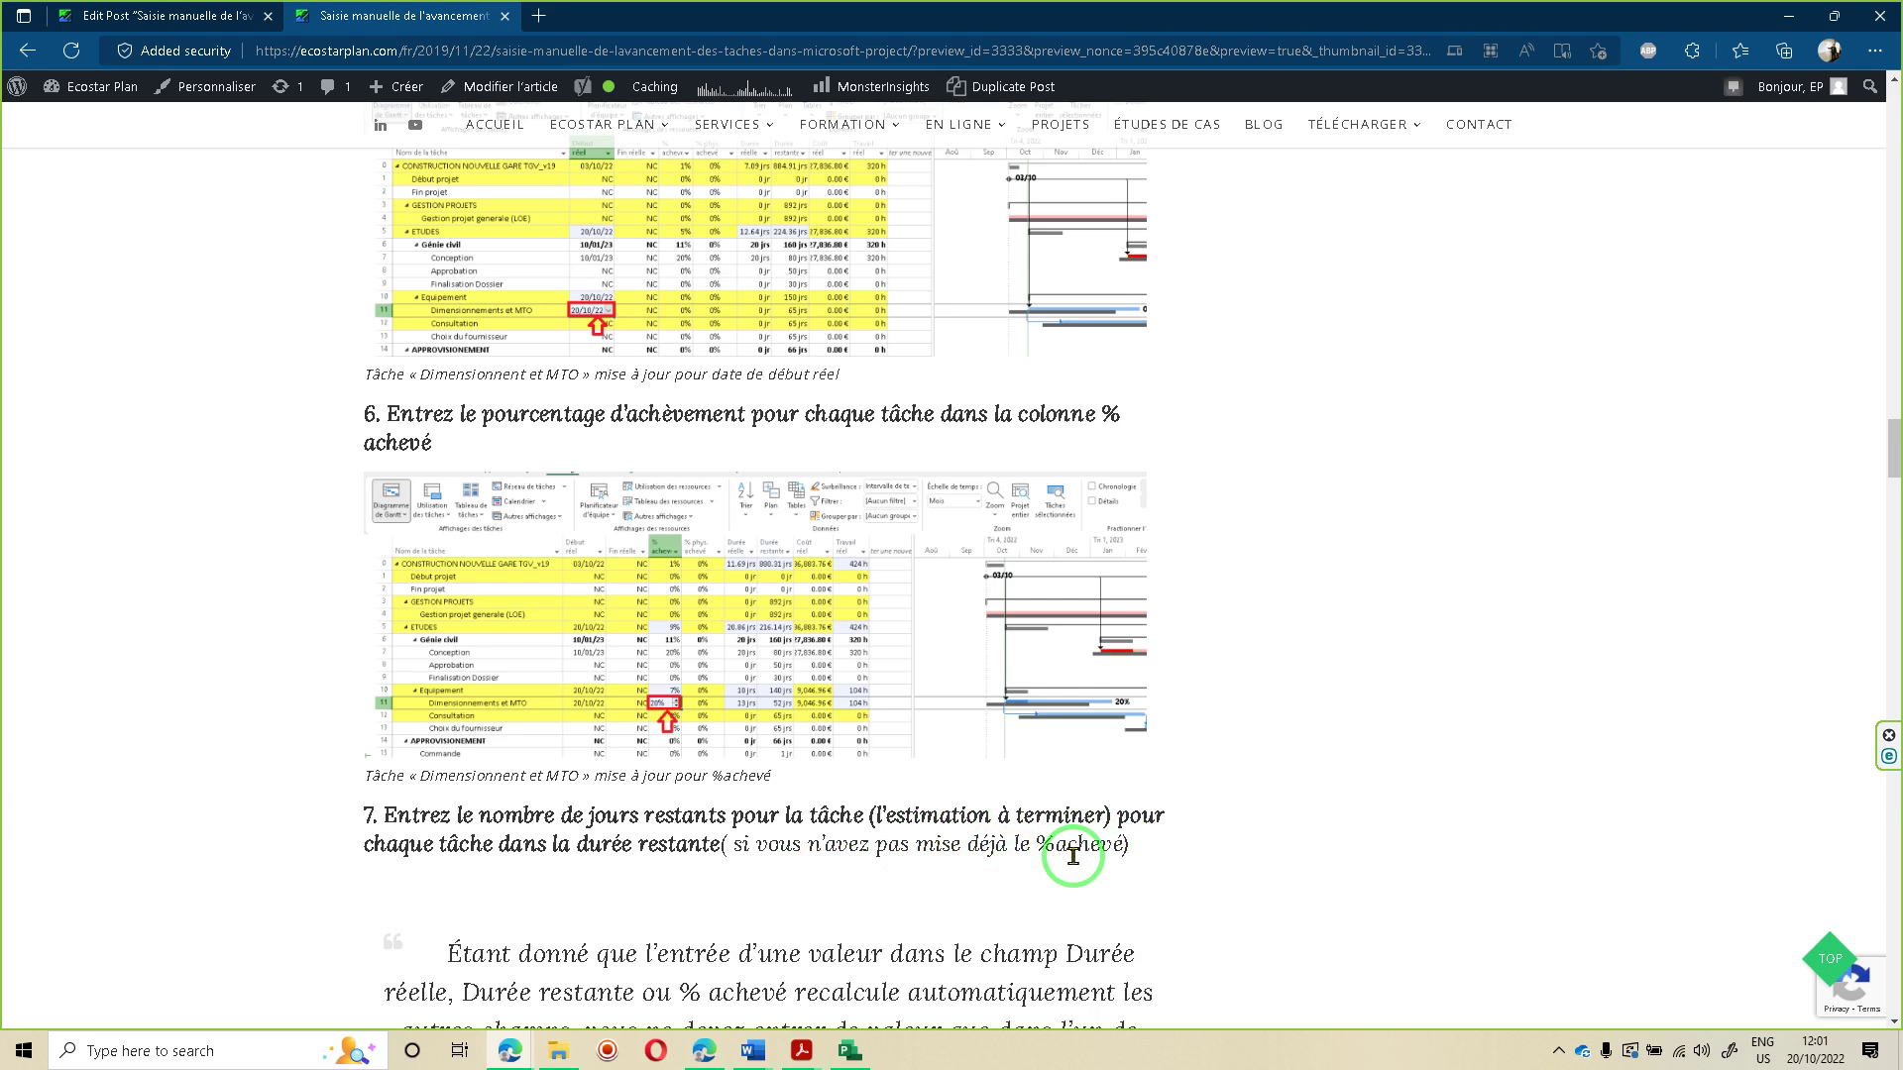
Switch back to Microsoft Project and set the % achevé of Dimensionnements et MTO to 30%
key("alt+Tab")
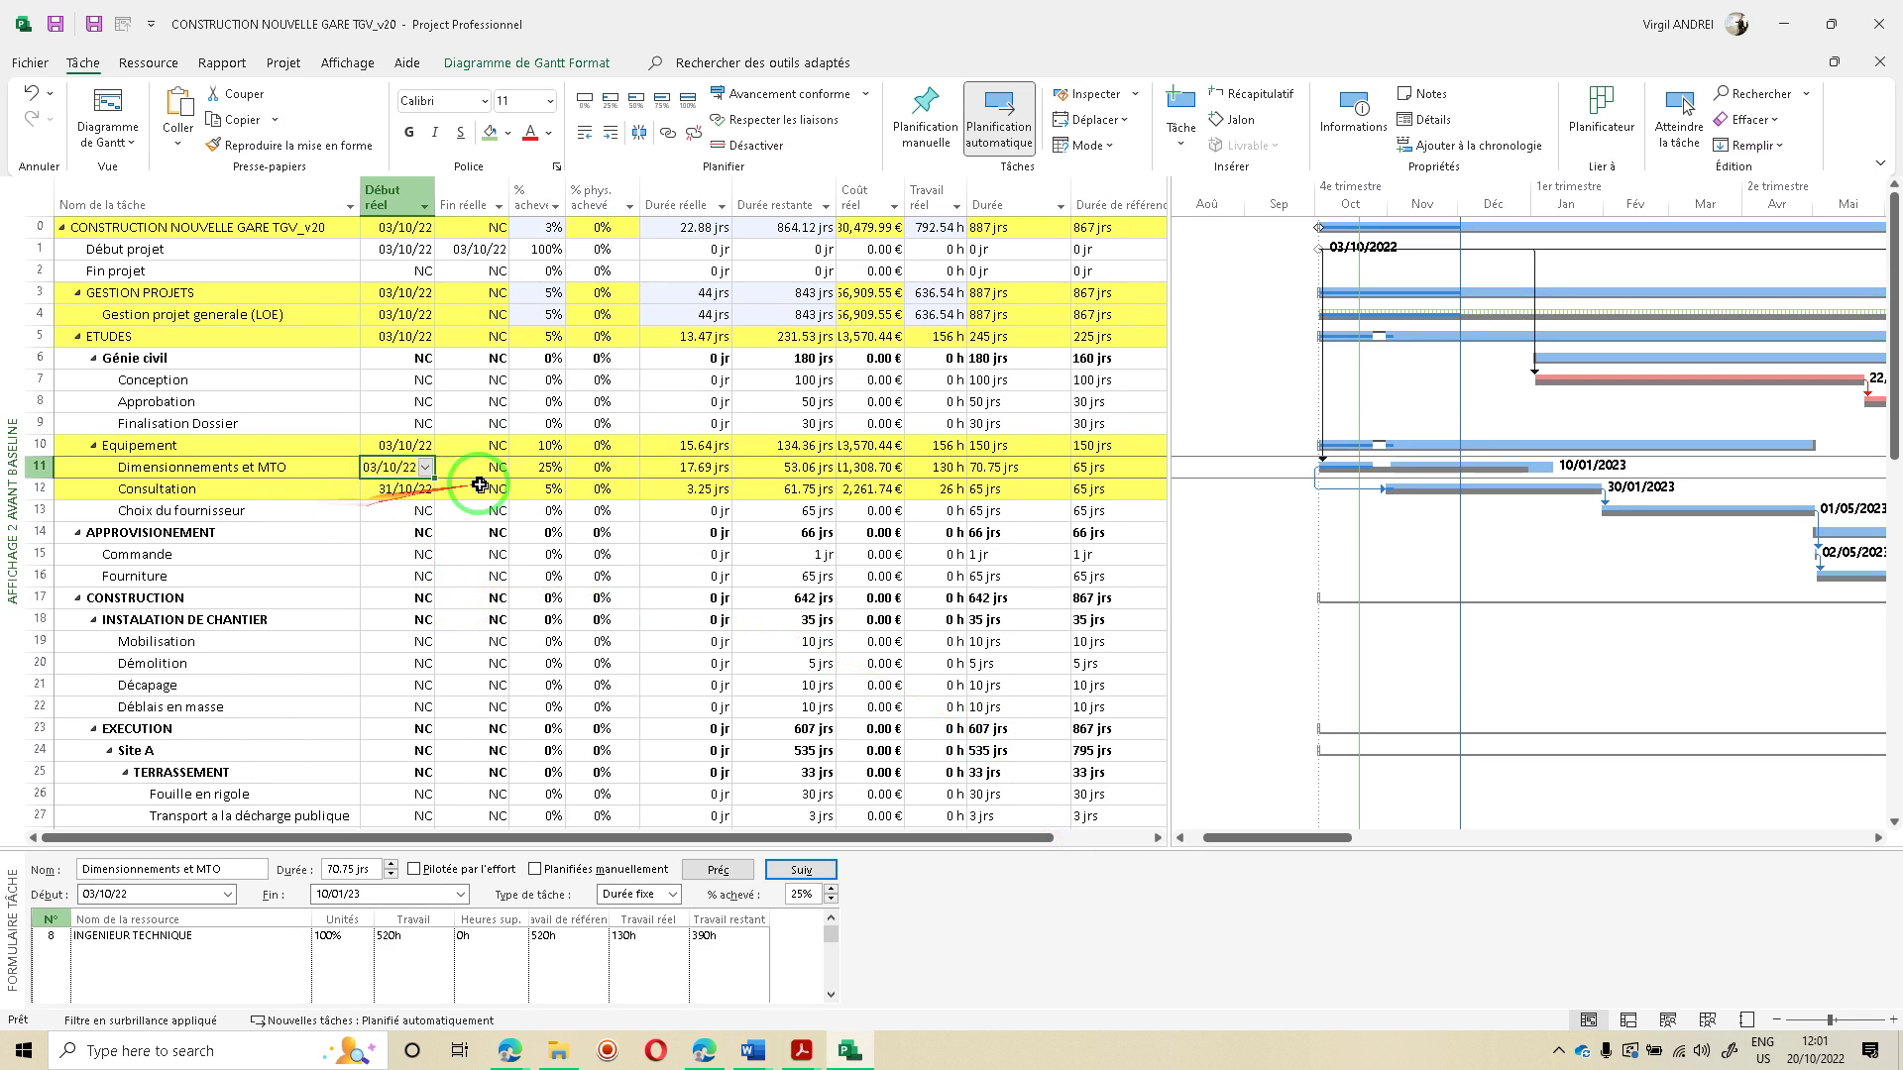
left_click(548, 466)
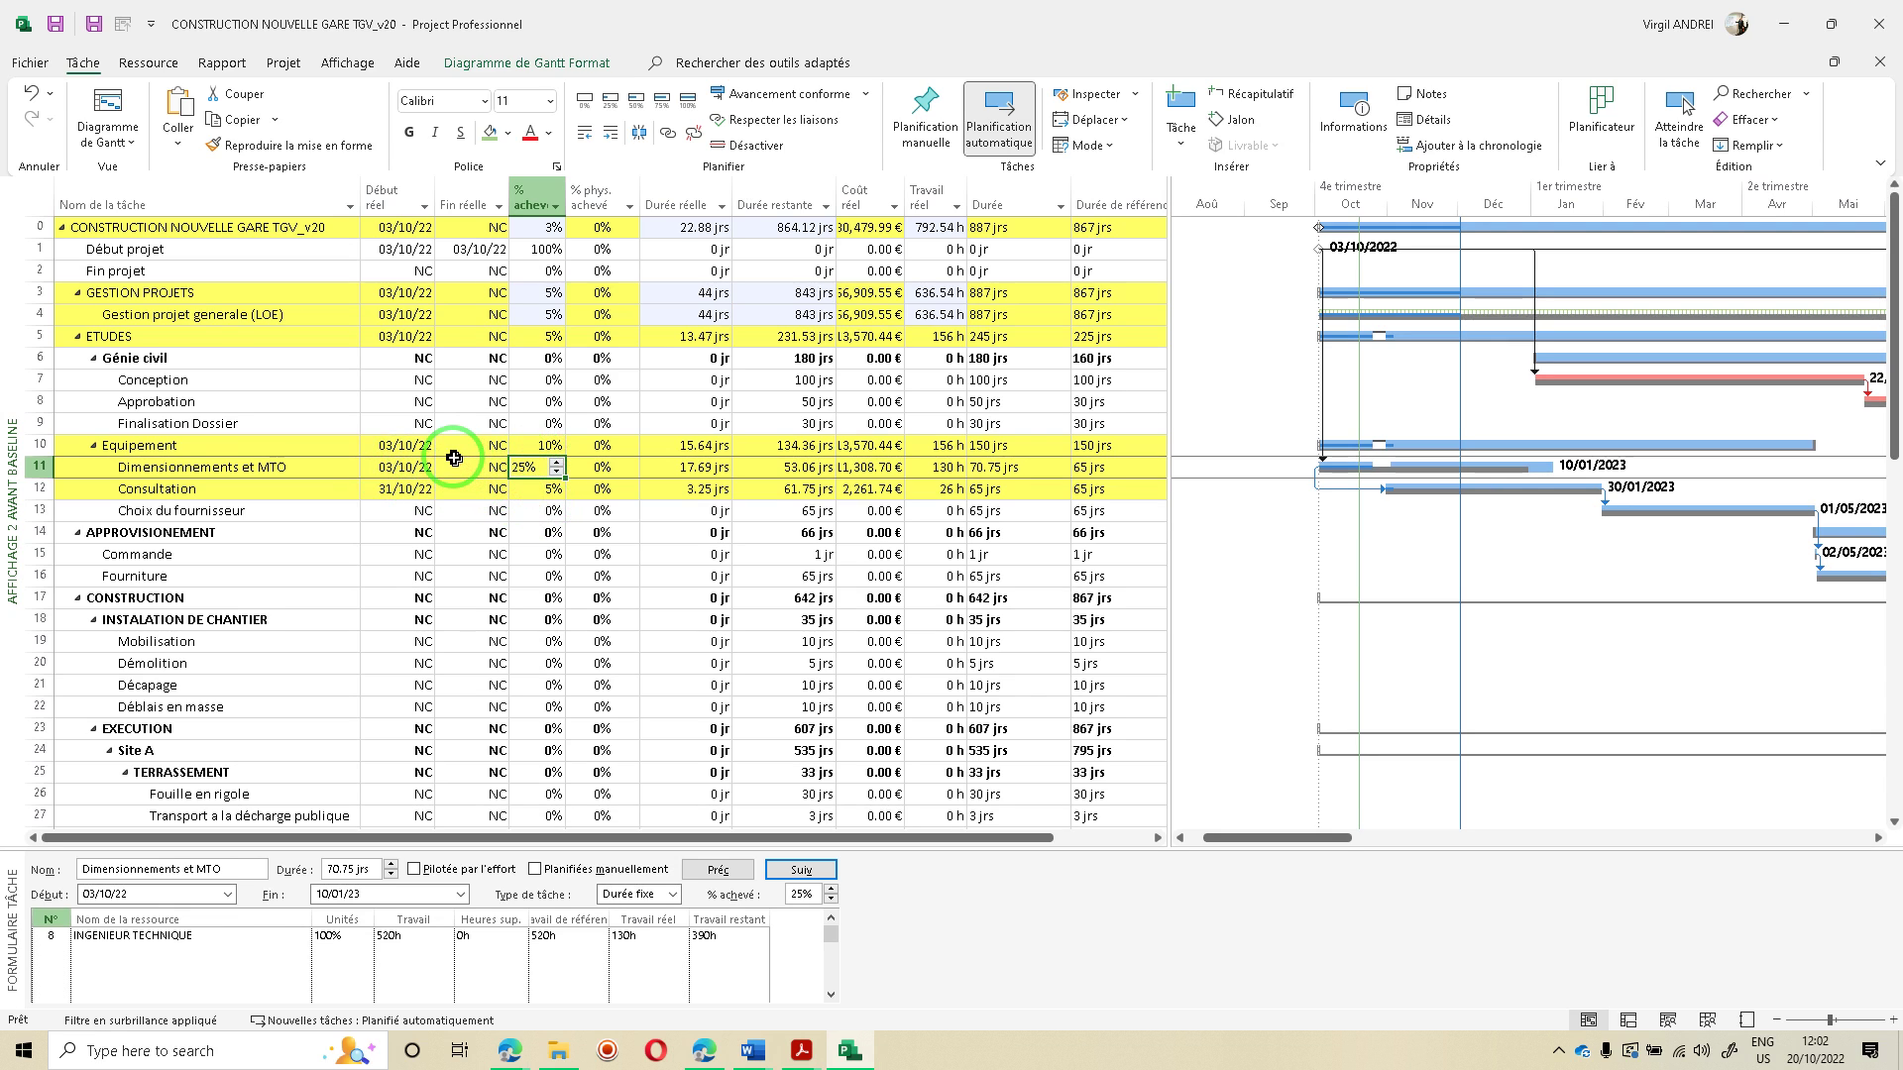
key("Up")
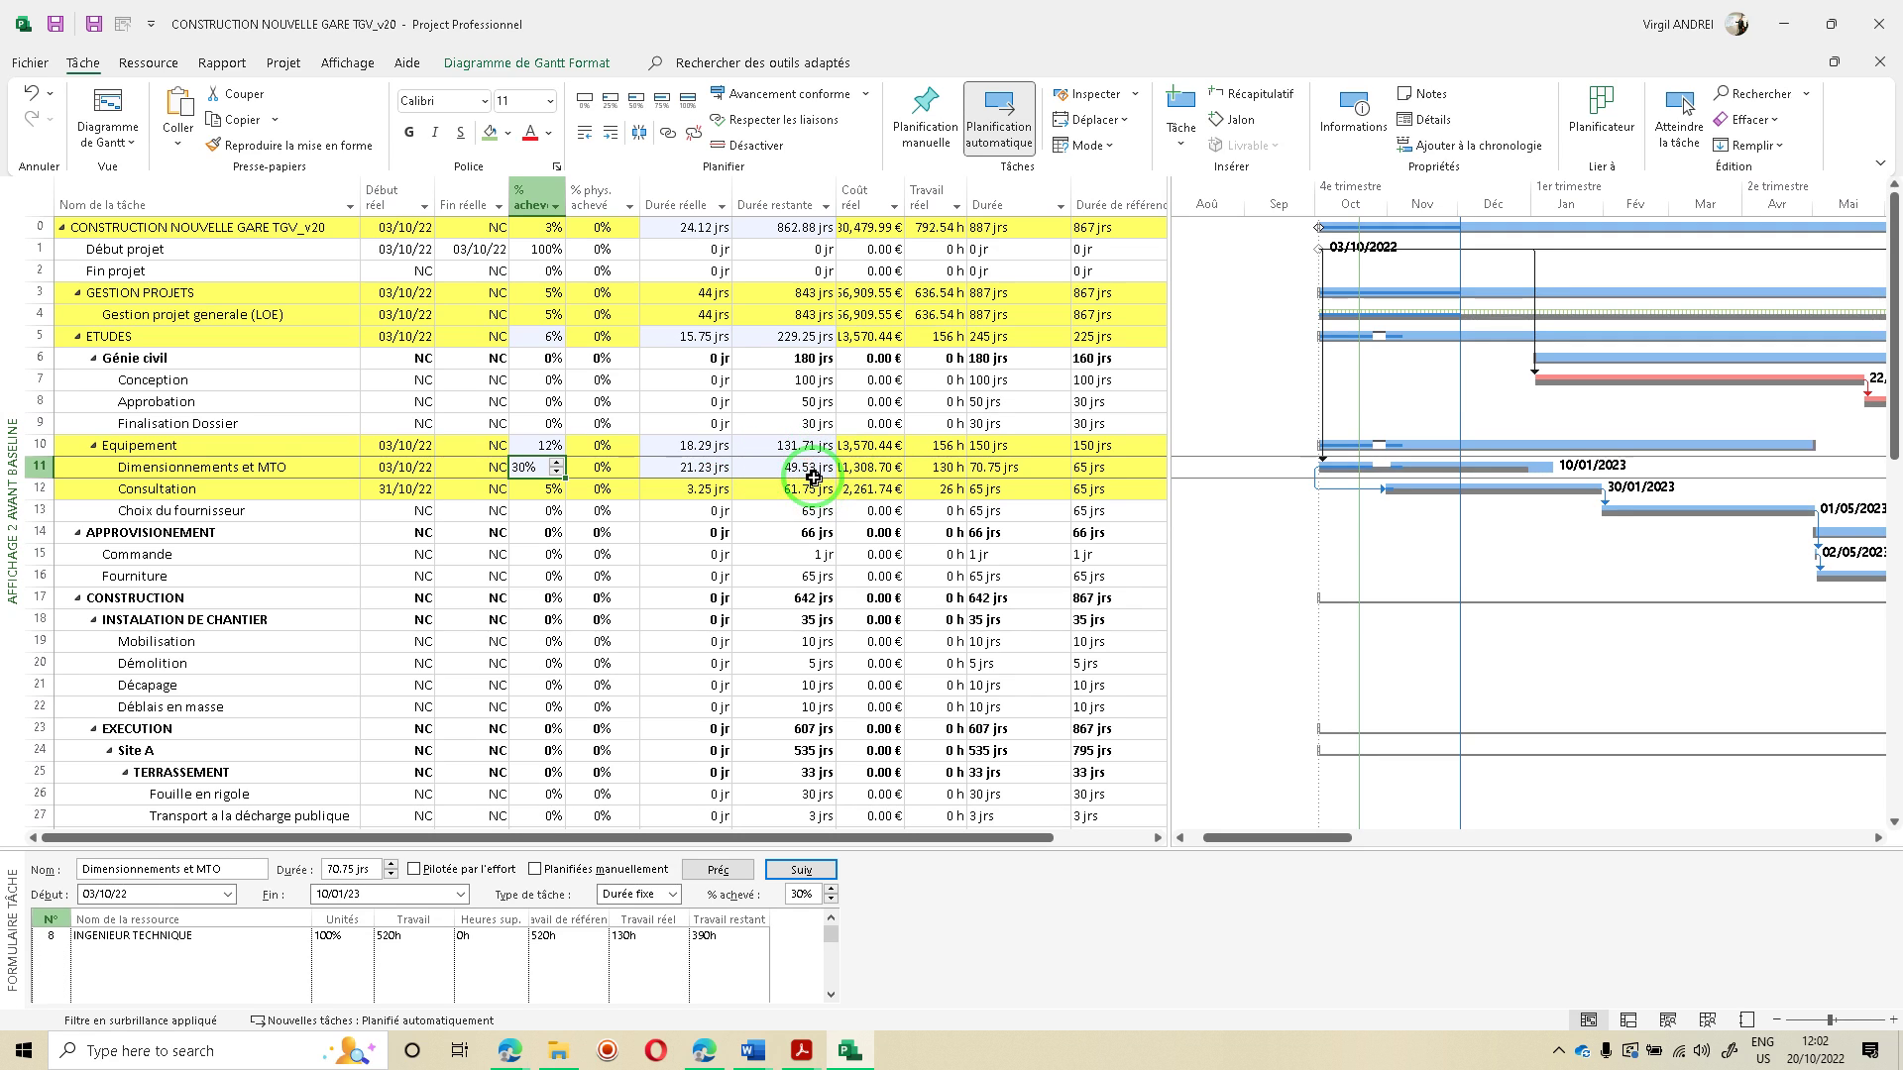
Set the remaining duration (Durée restante) of the task Consultation to 50 days
left_click(545, 489)
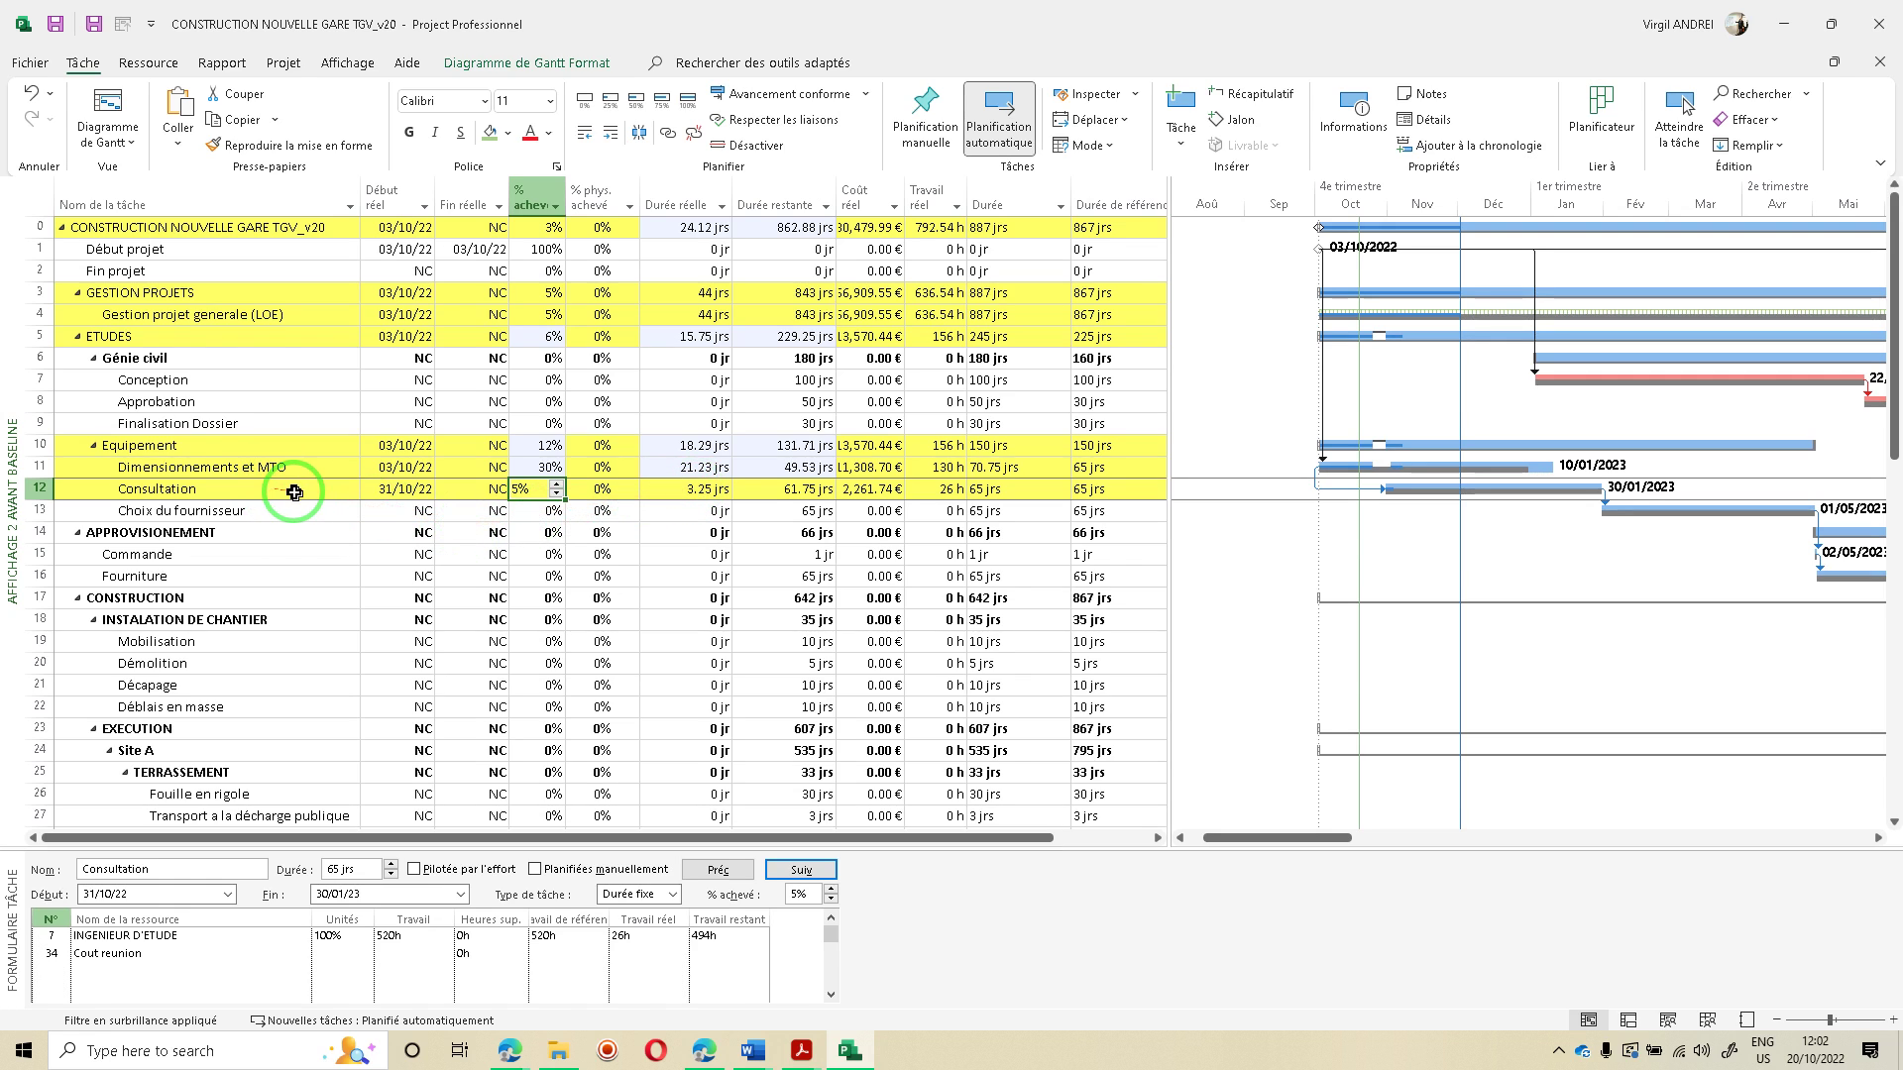
left_click(798, 491)
type("50")
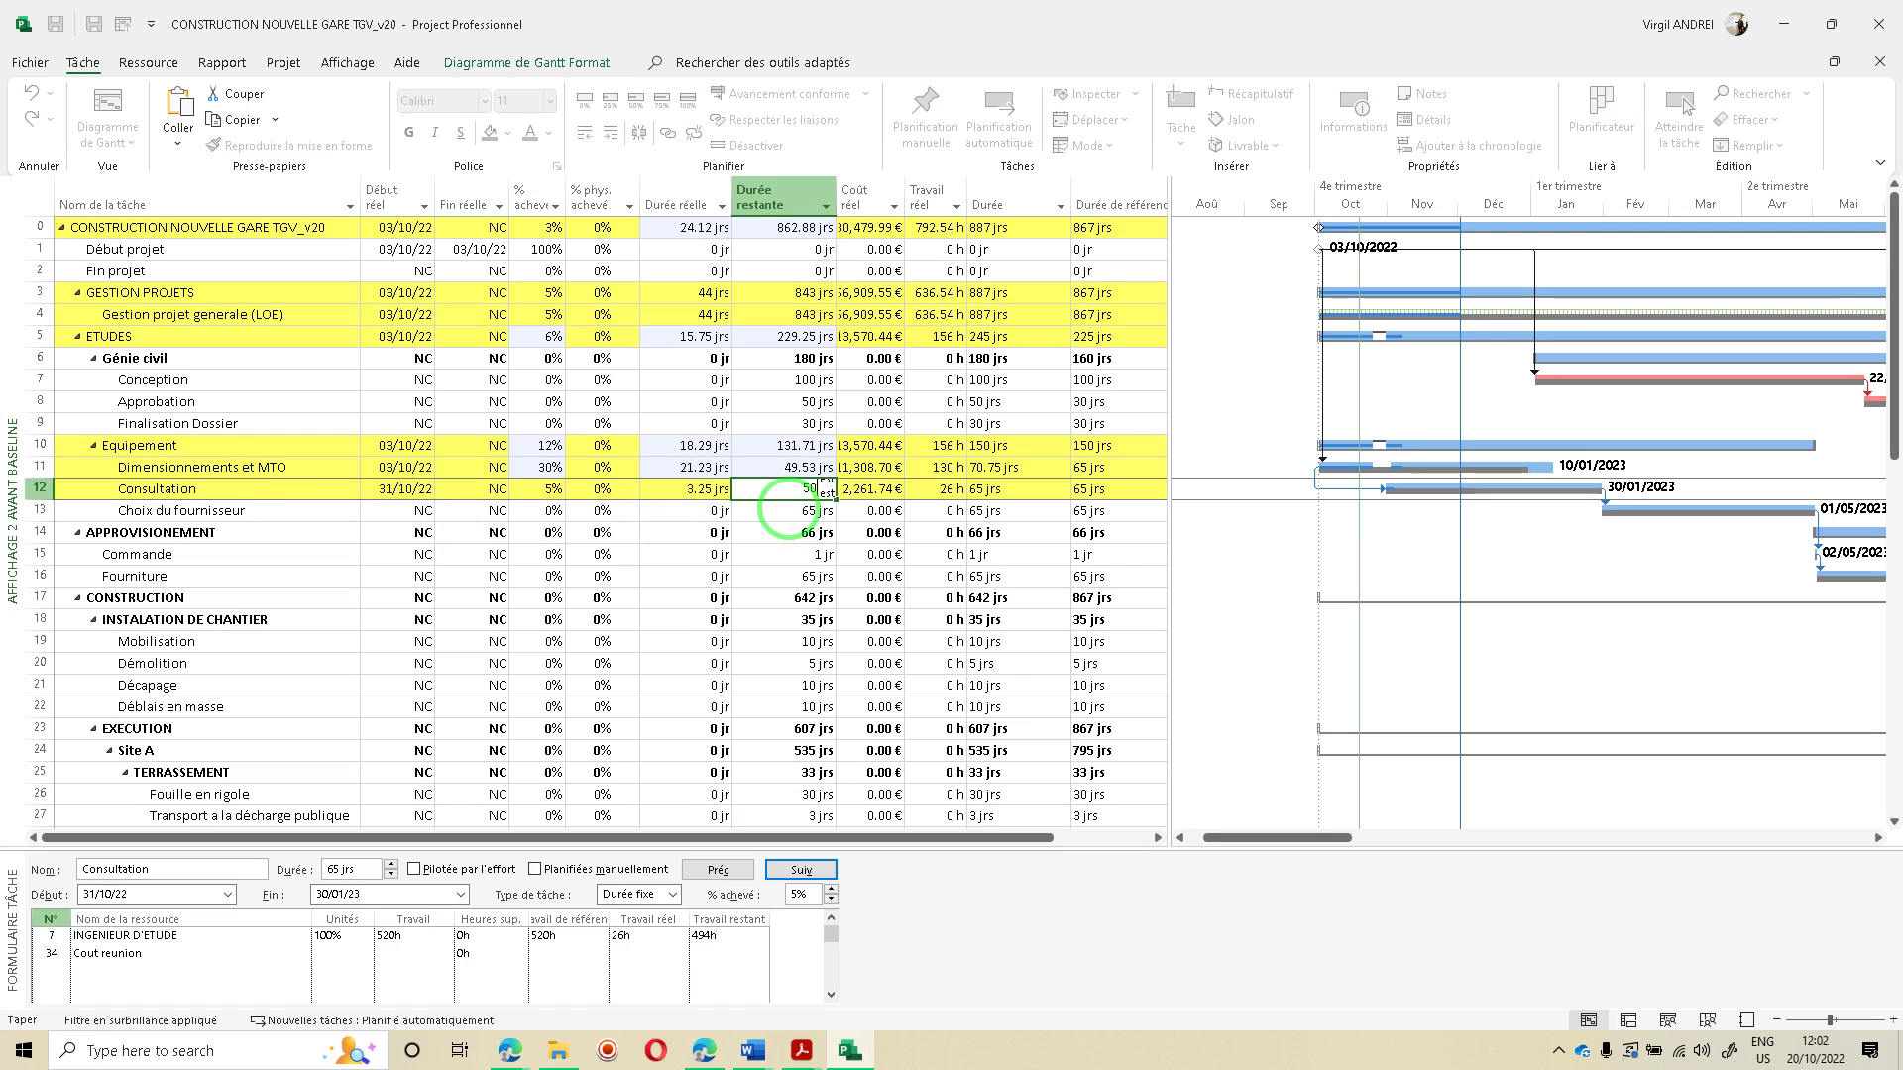
left_click(790, 511)
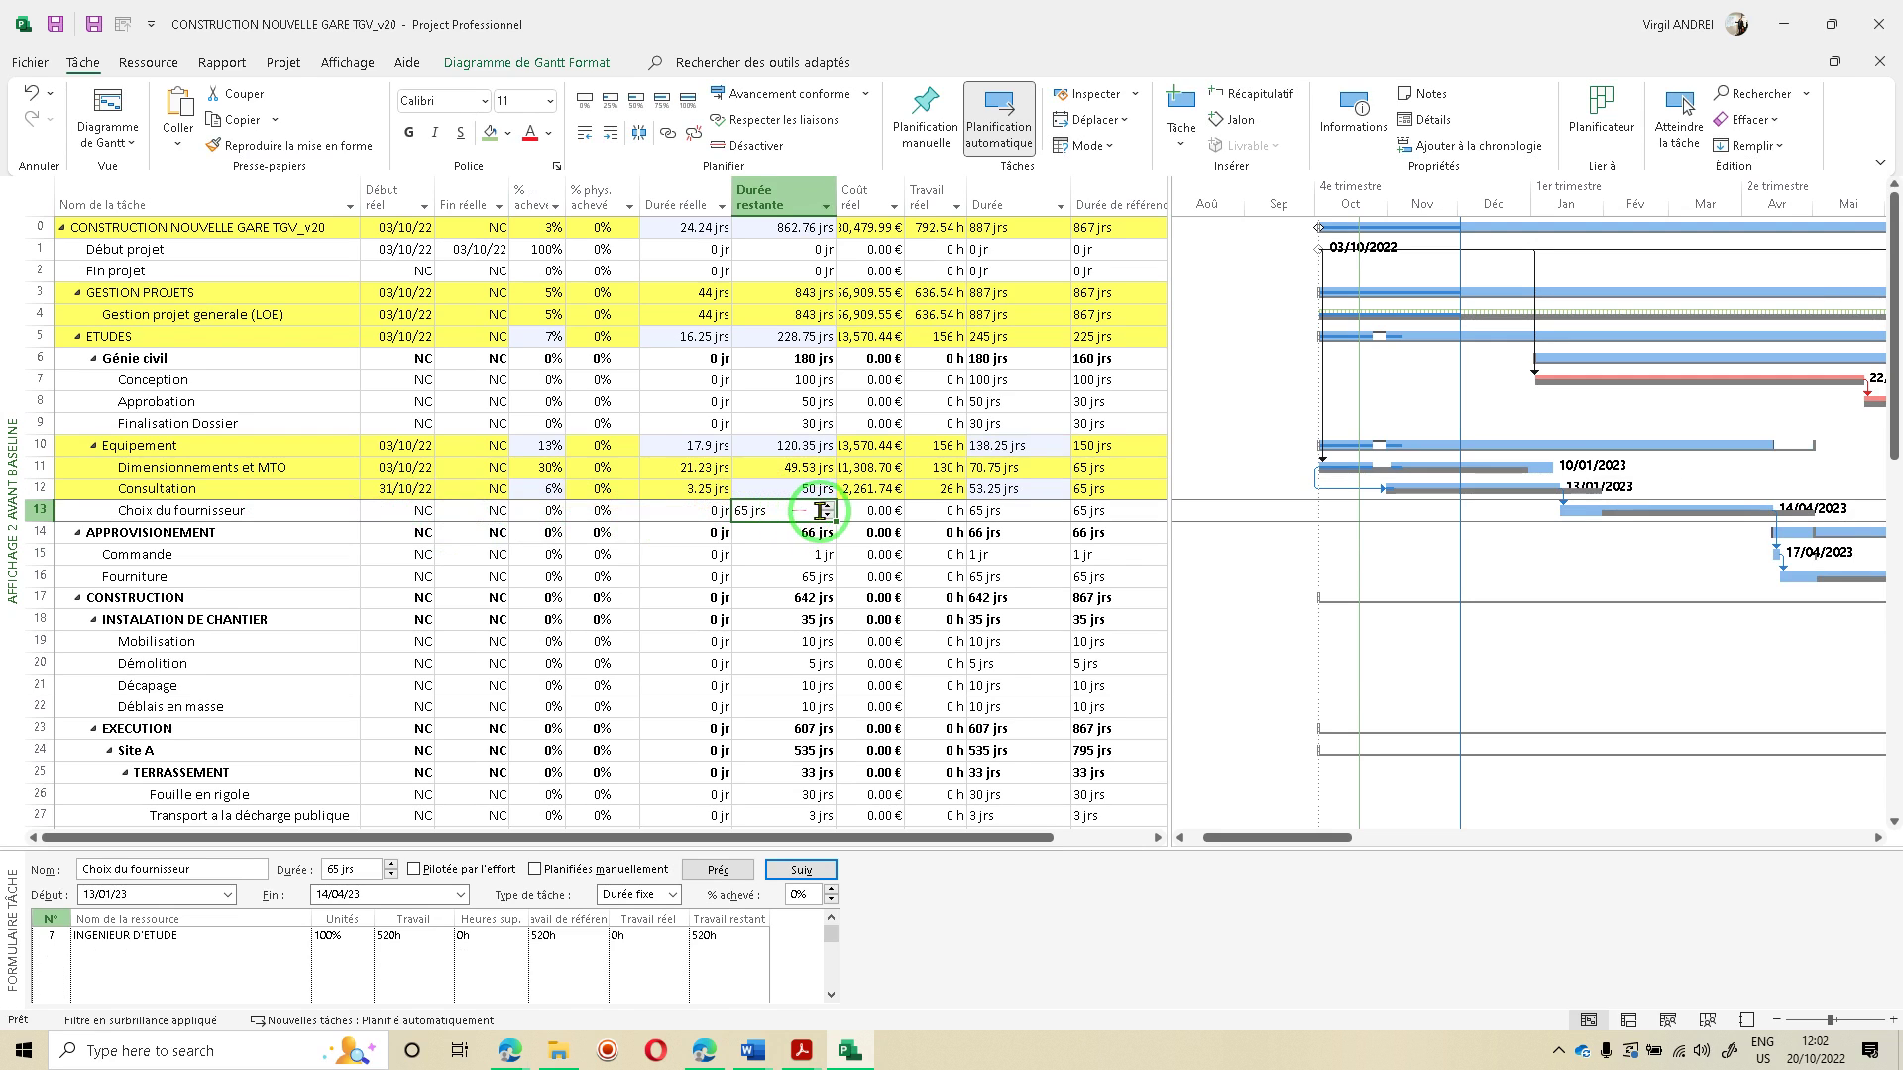
left_click(790, 487)
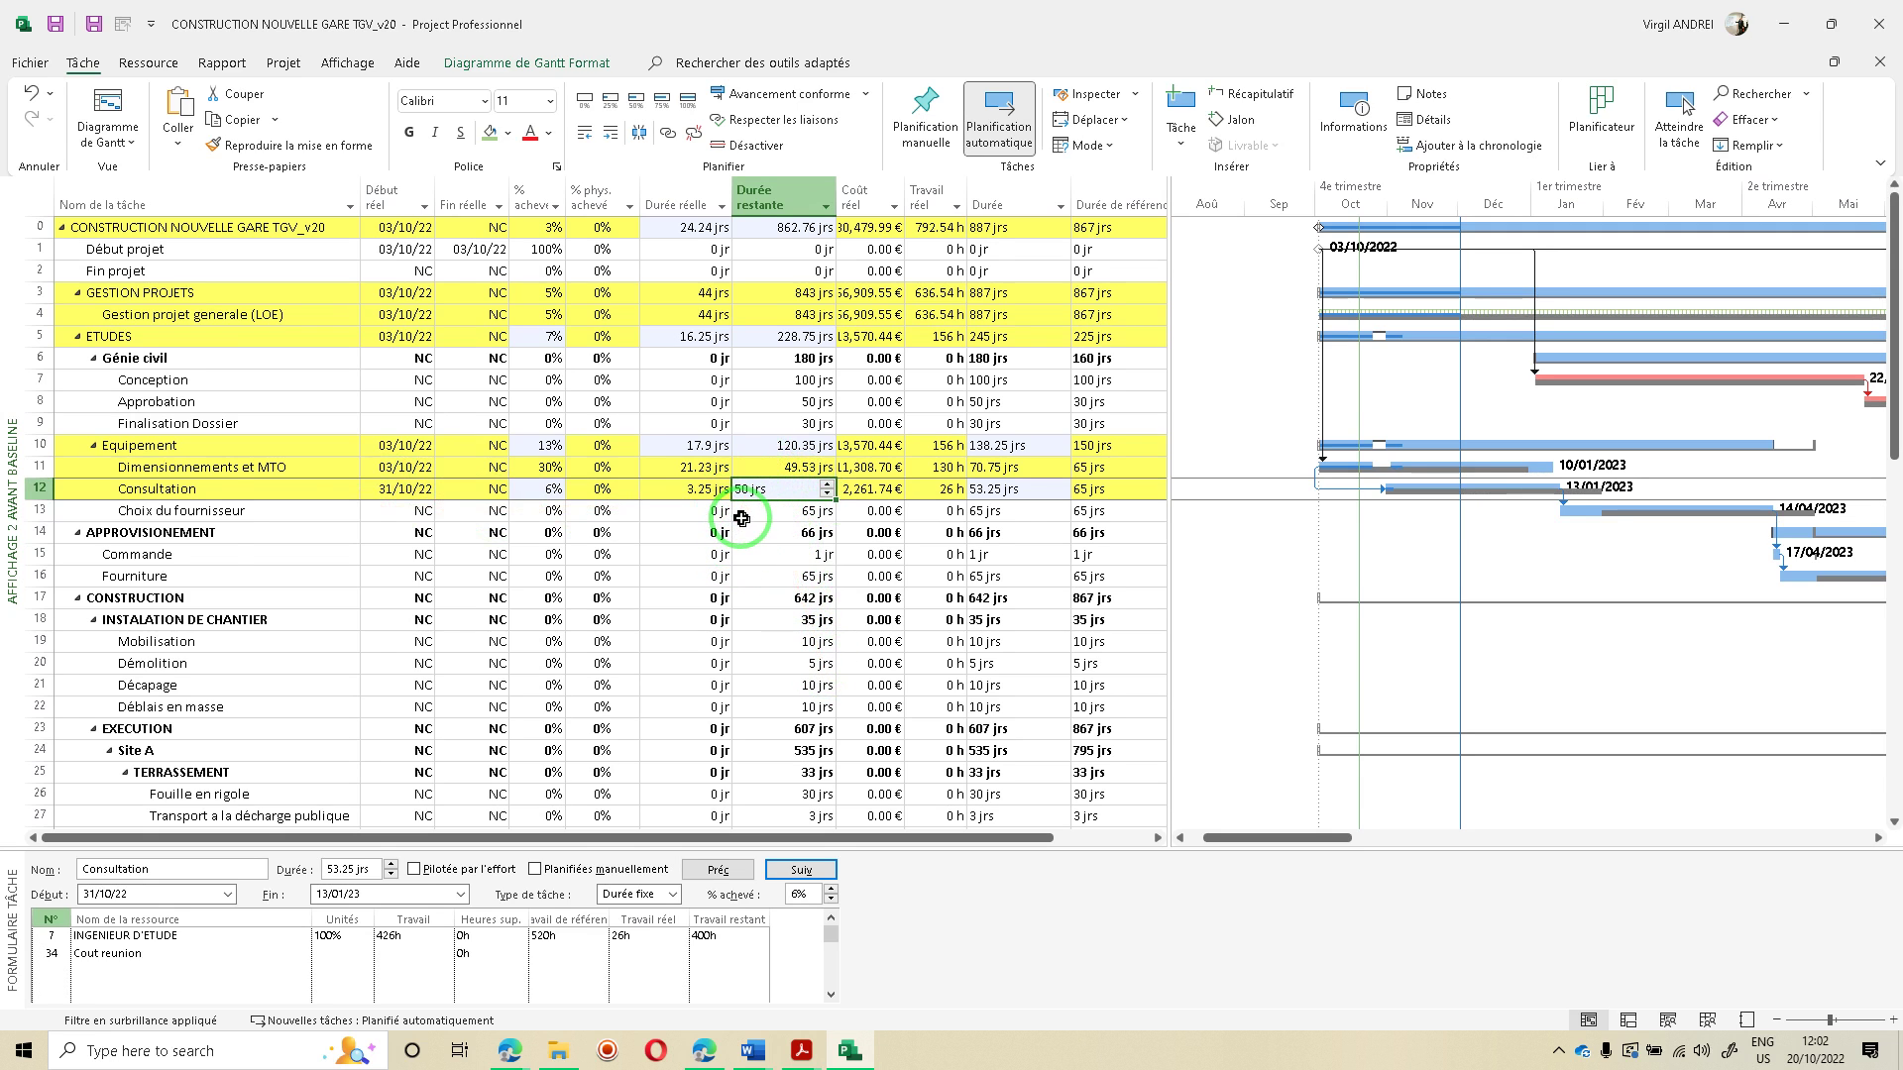
Switch to the article and review the rule about entering only one progress field per task and the instructions for actual finish dates
key("alt+Tab")
scroll(696, 600, "down", 1)
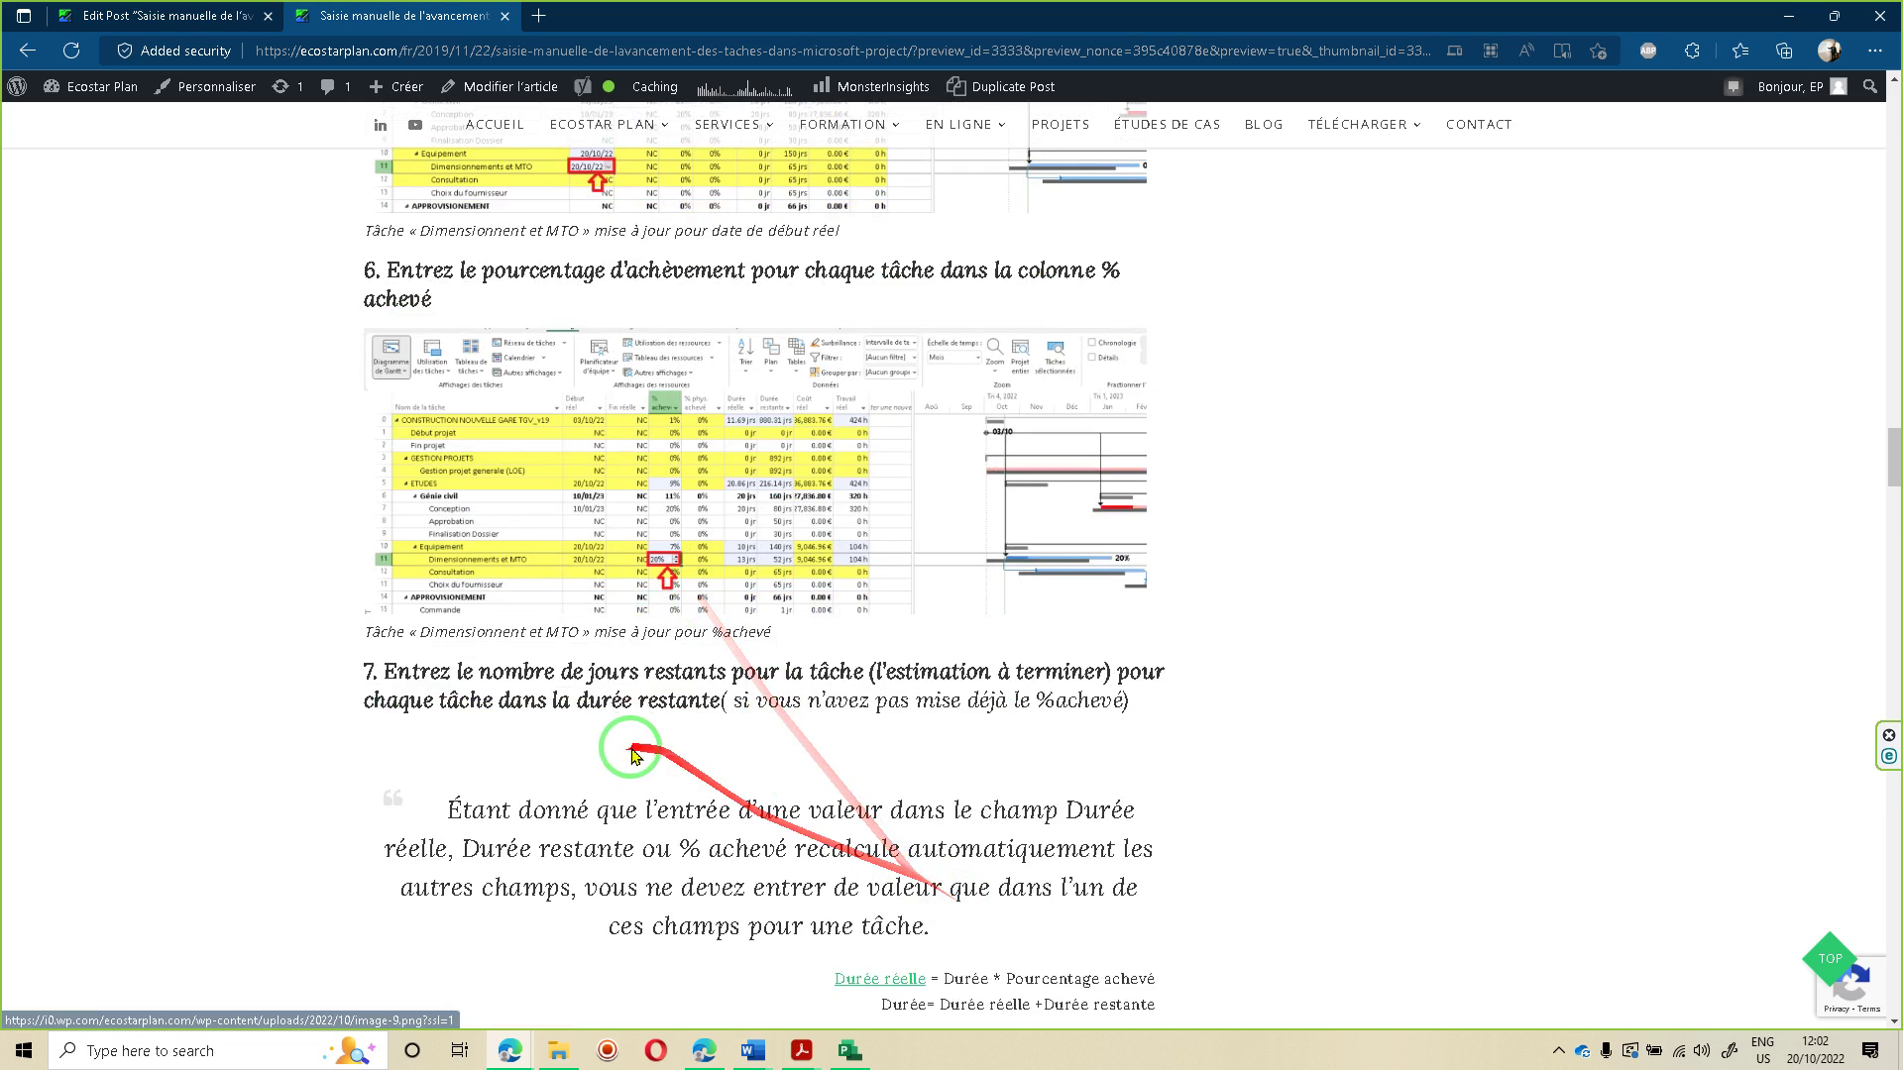
scroll(634, 753, "down", 6)
scroll(871, 586, "up", 3)
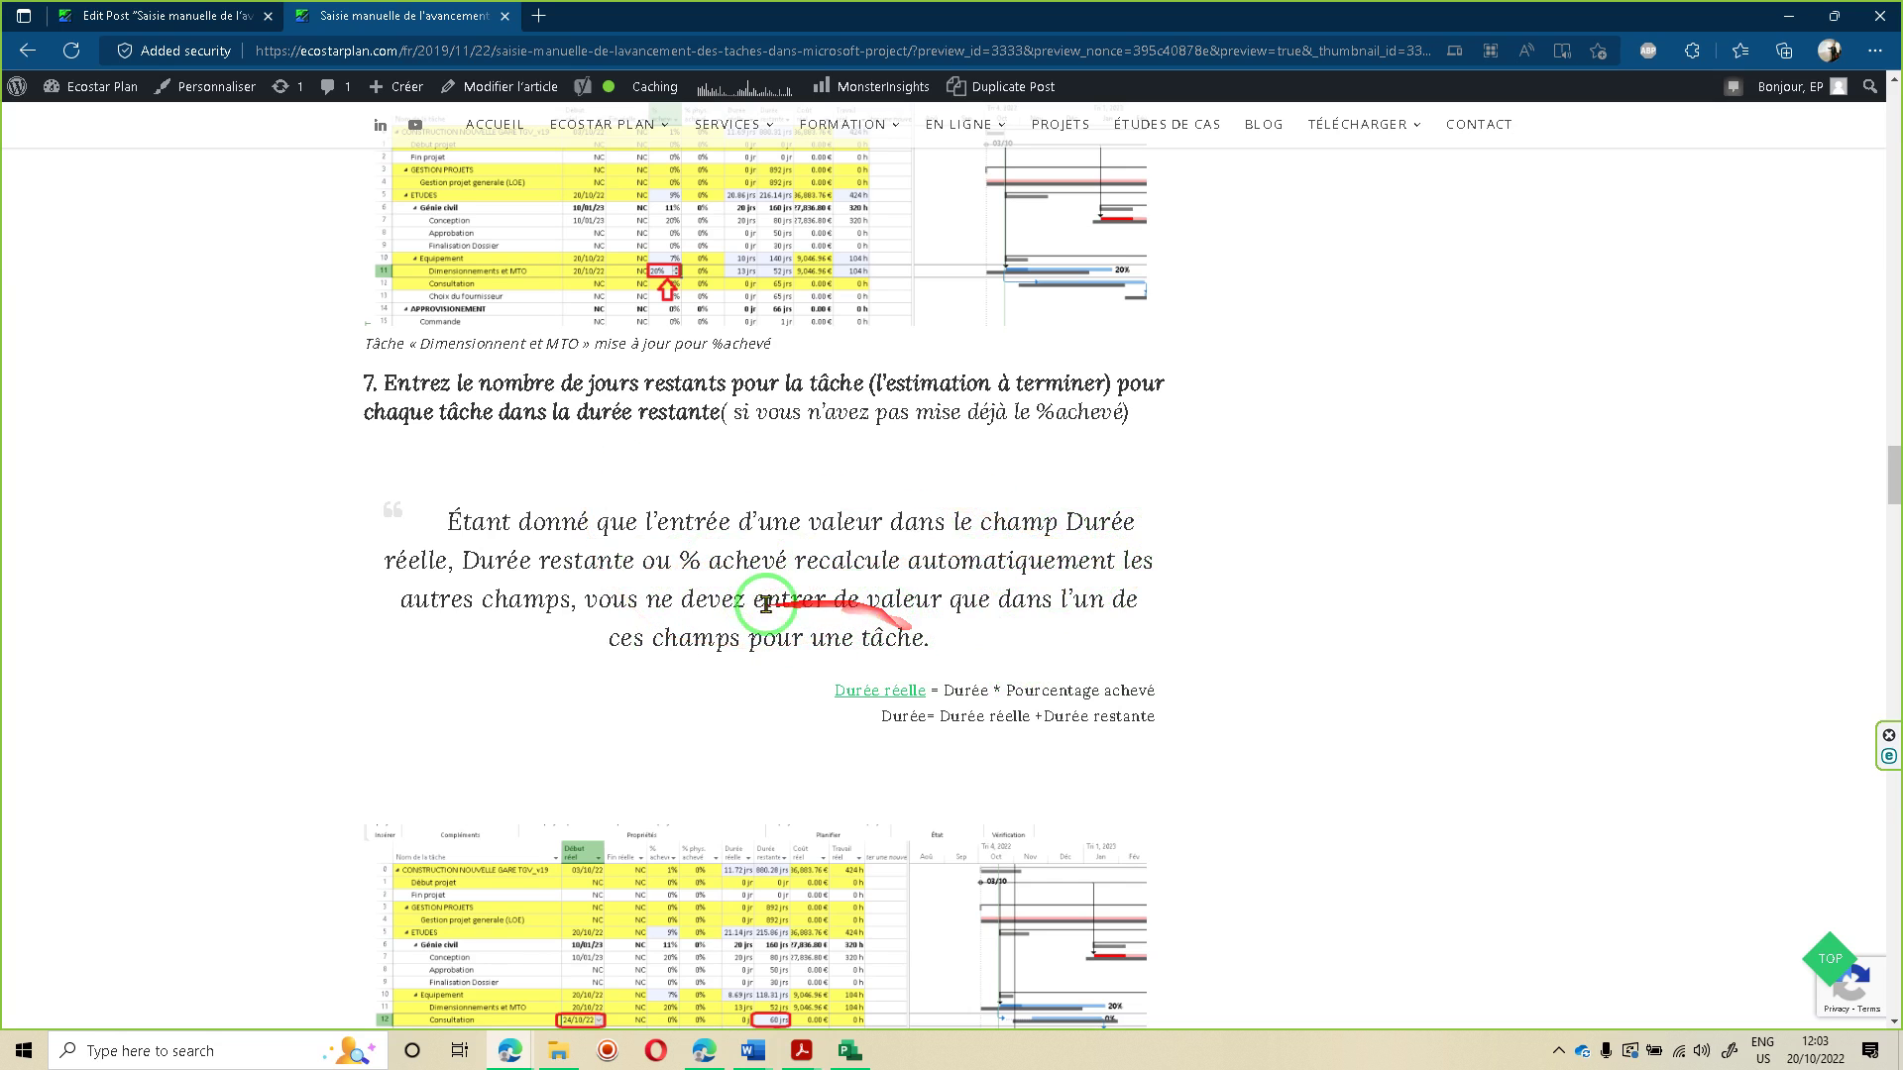
left_click_drag(609, 602, 1083, 642)
left_click(783, 639)
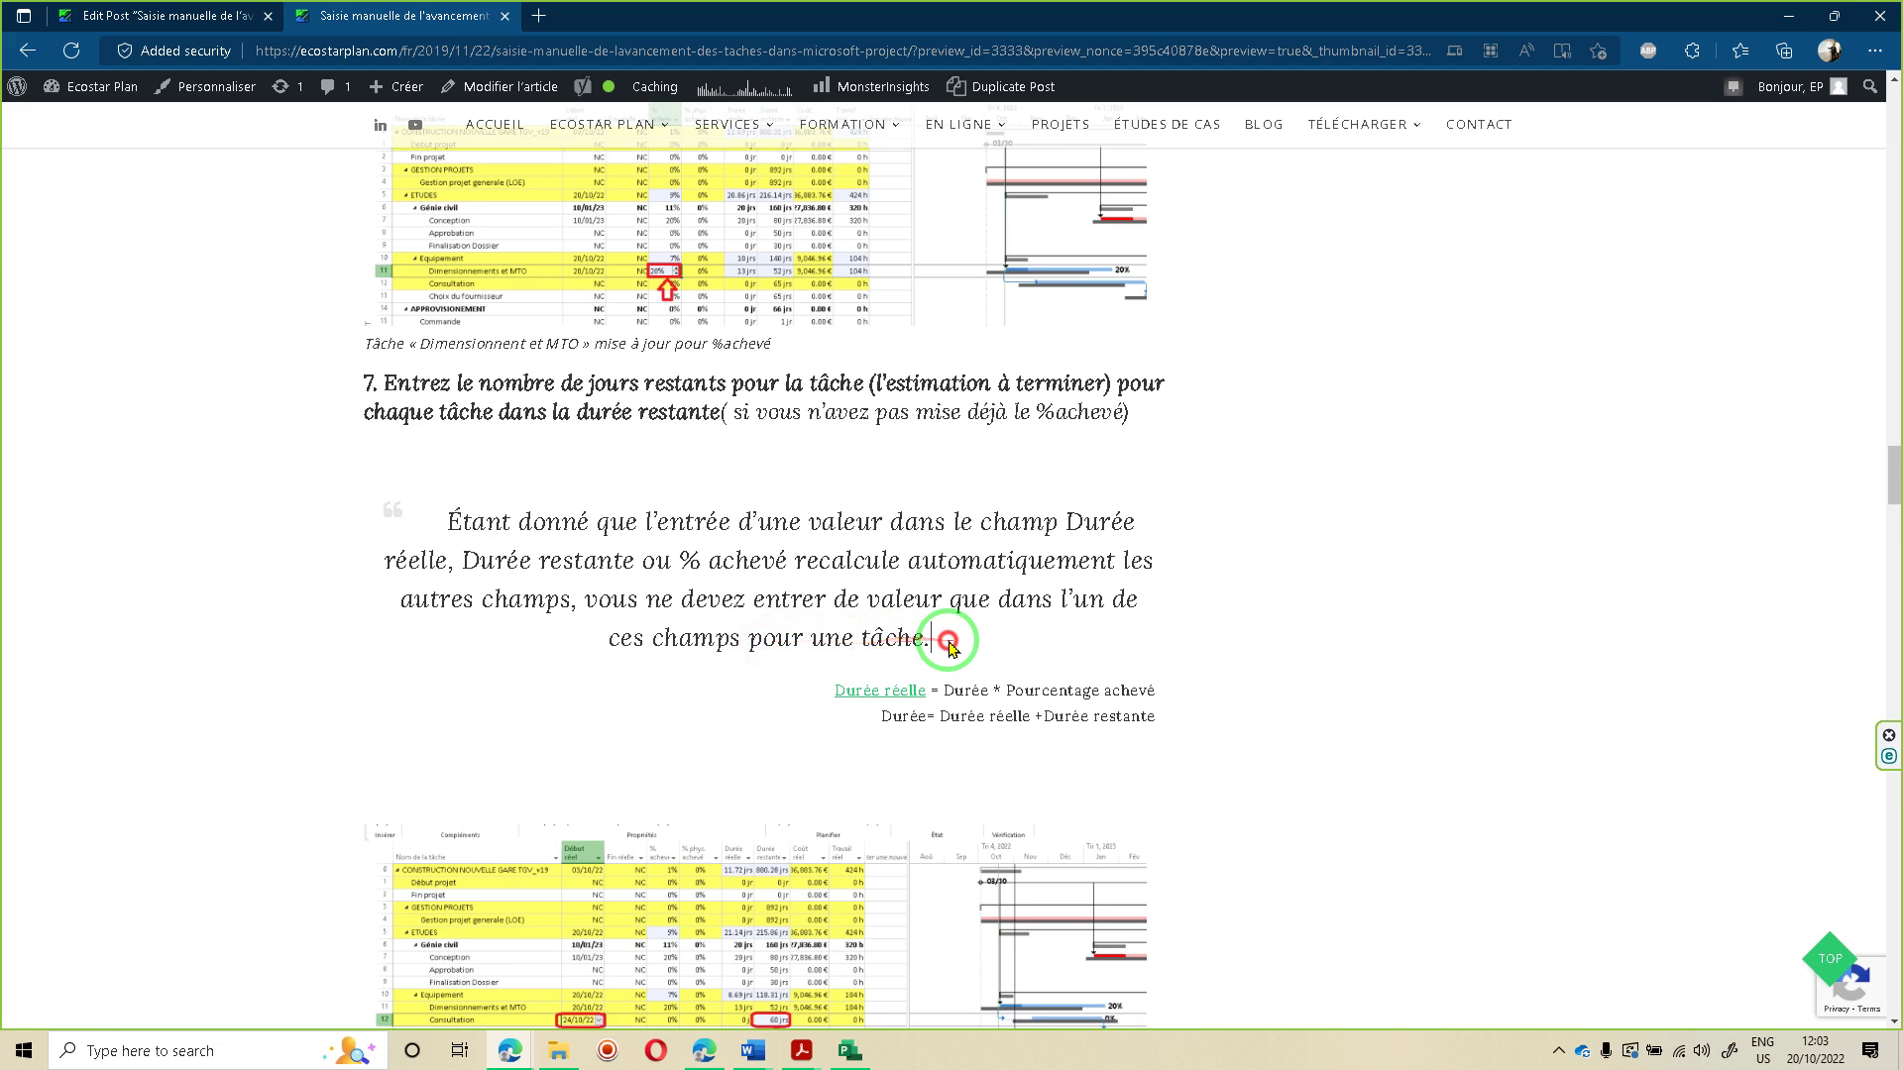
left_click_drag(947, 643, 793, 616)
scroll(623, 694, "down", 4)
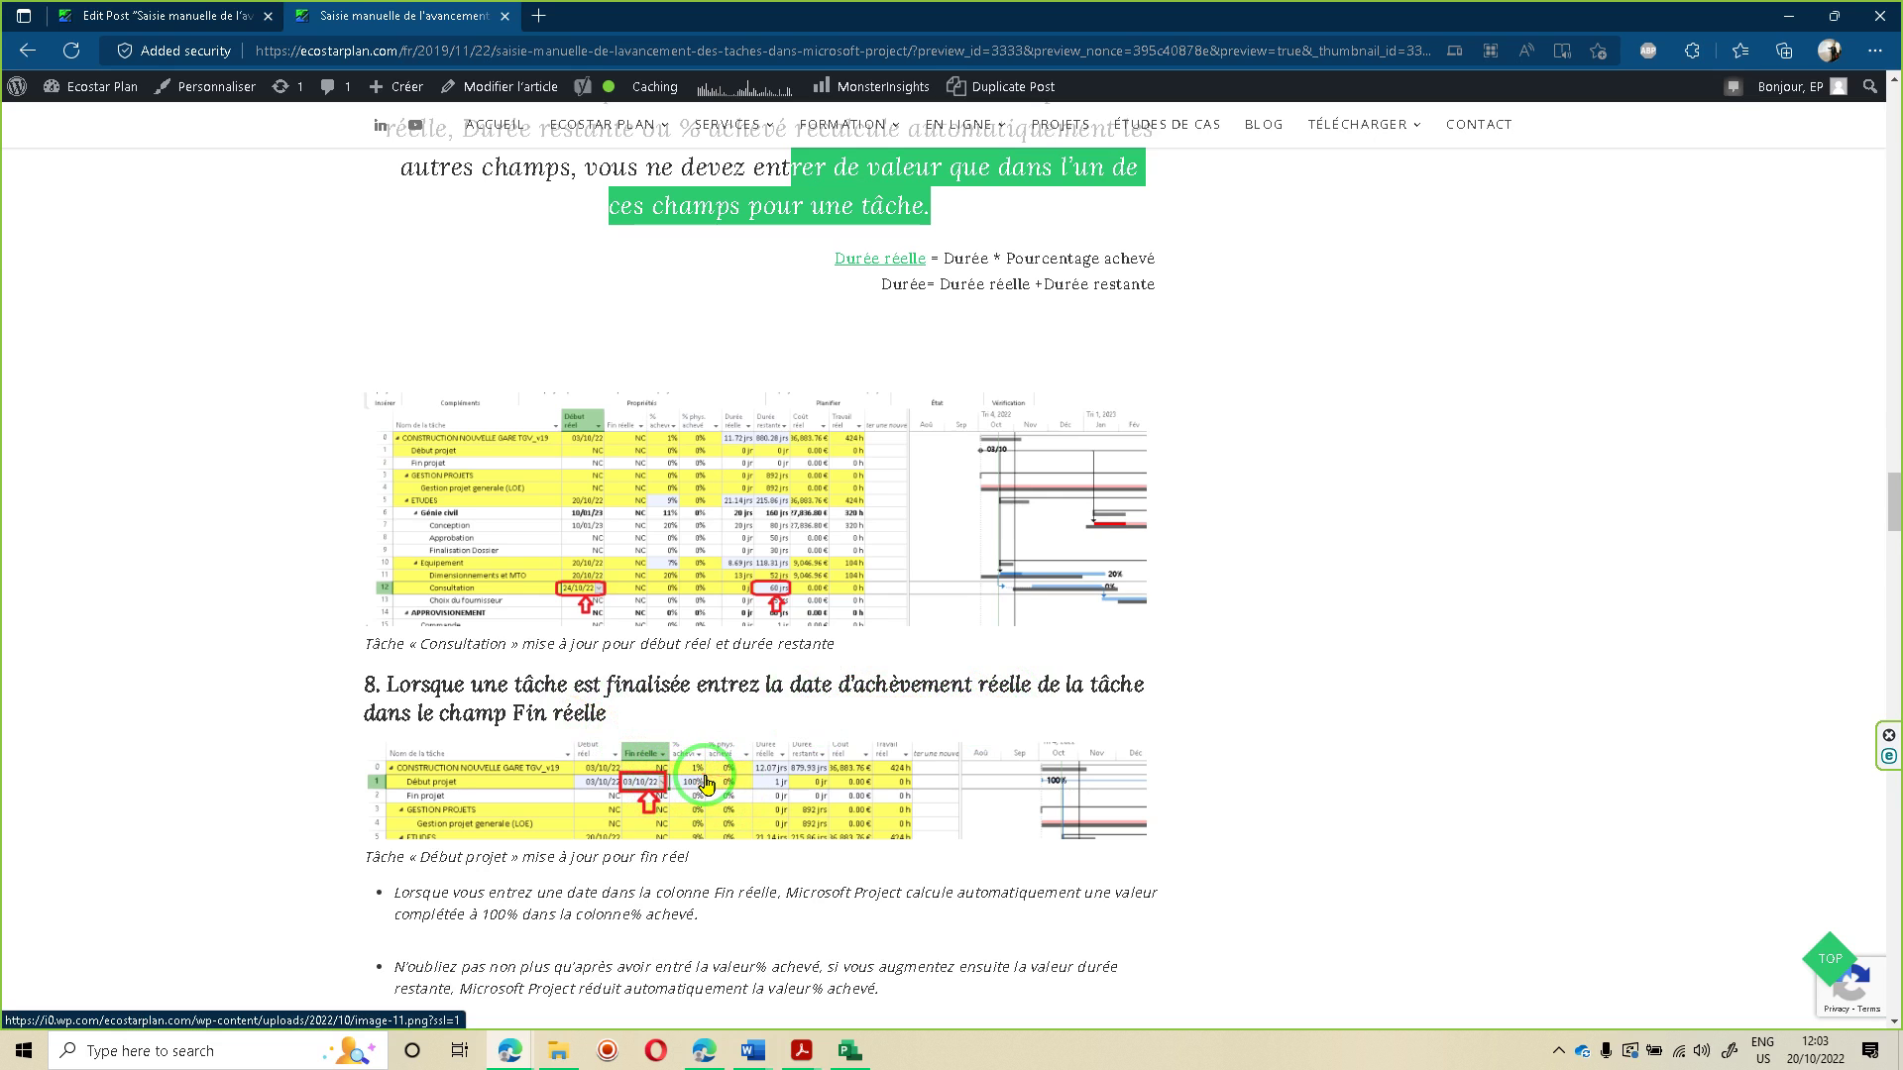
scroll(748, 716, "down", 2)
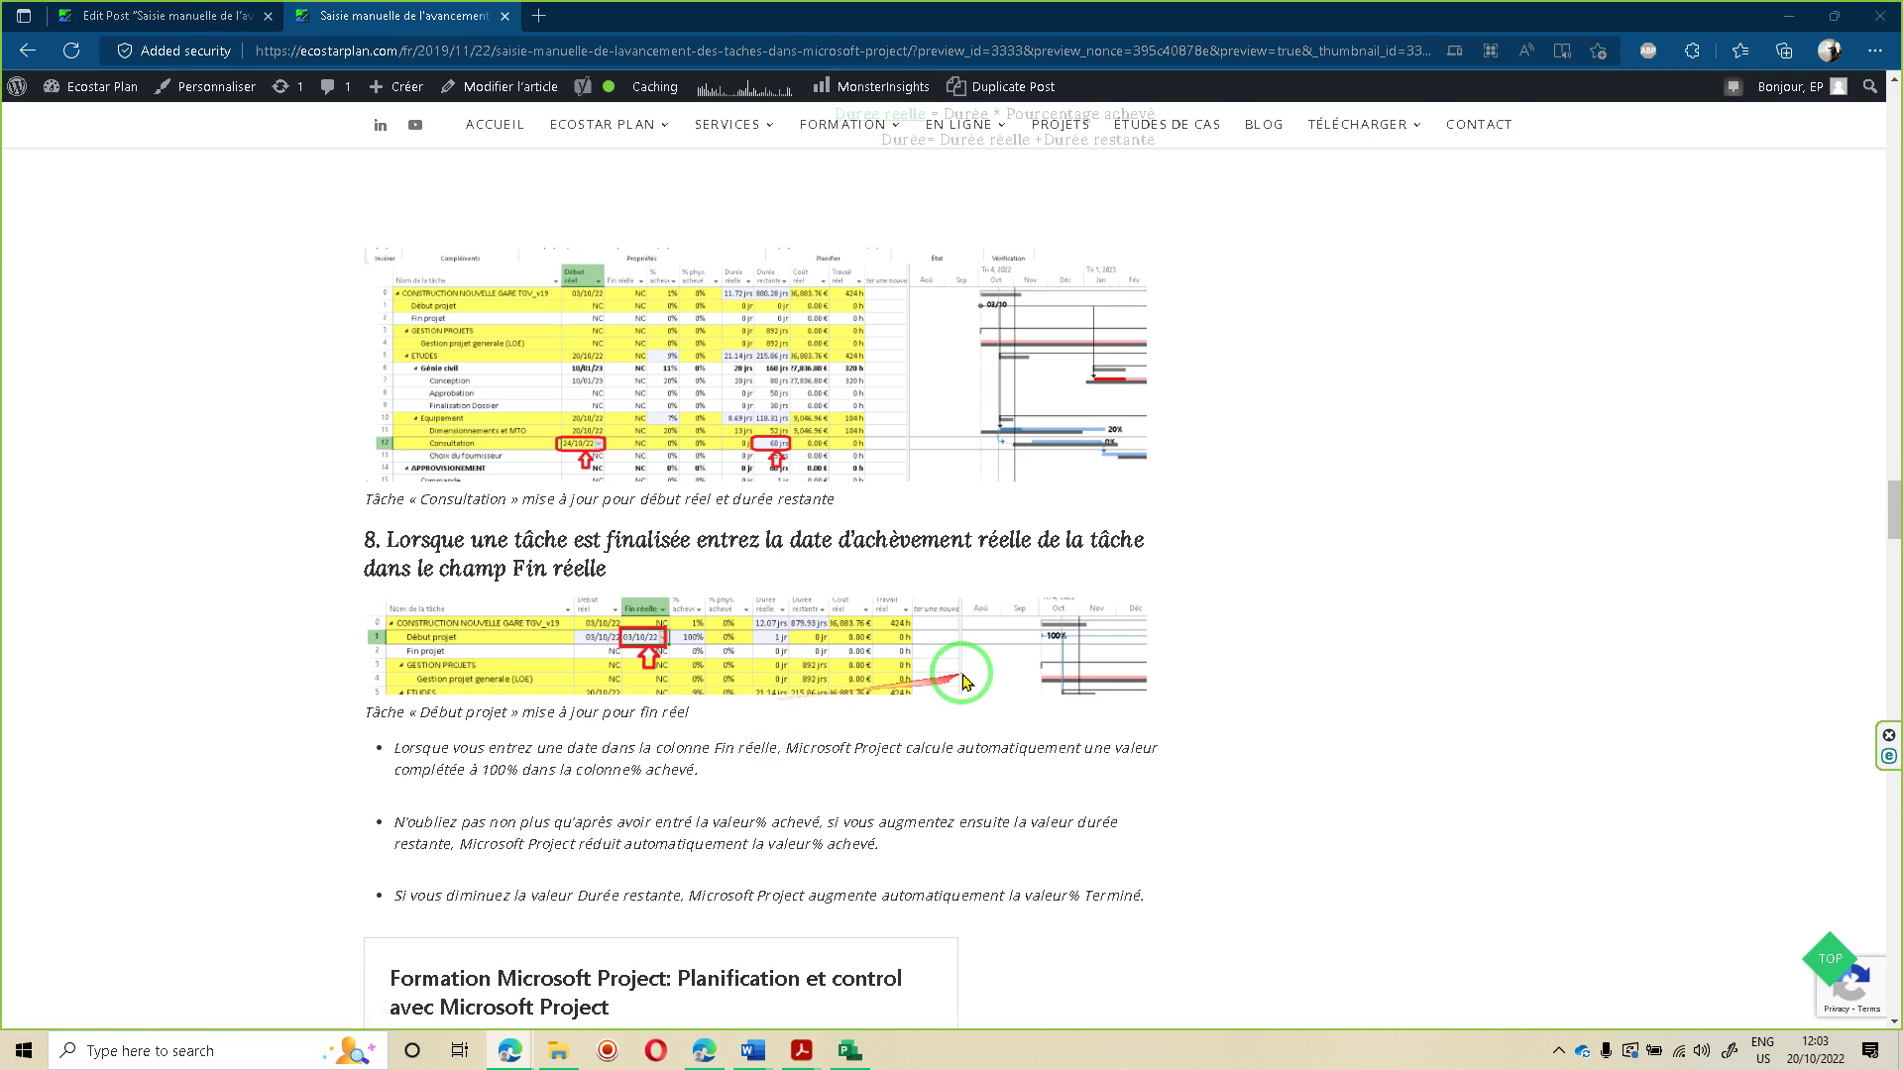
Switch back to Microsoft Project and set the actual start date of the task Conception to 07/11/22
key("alt+Tab")
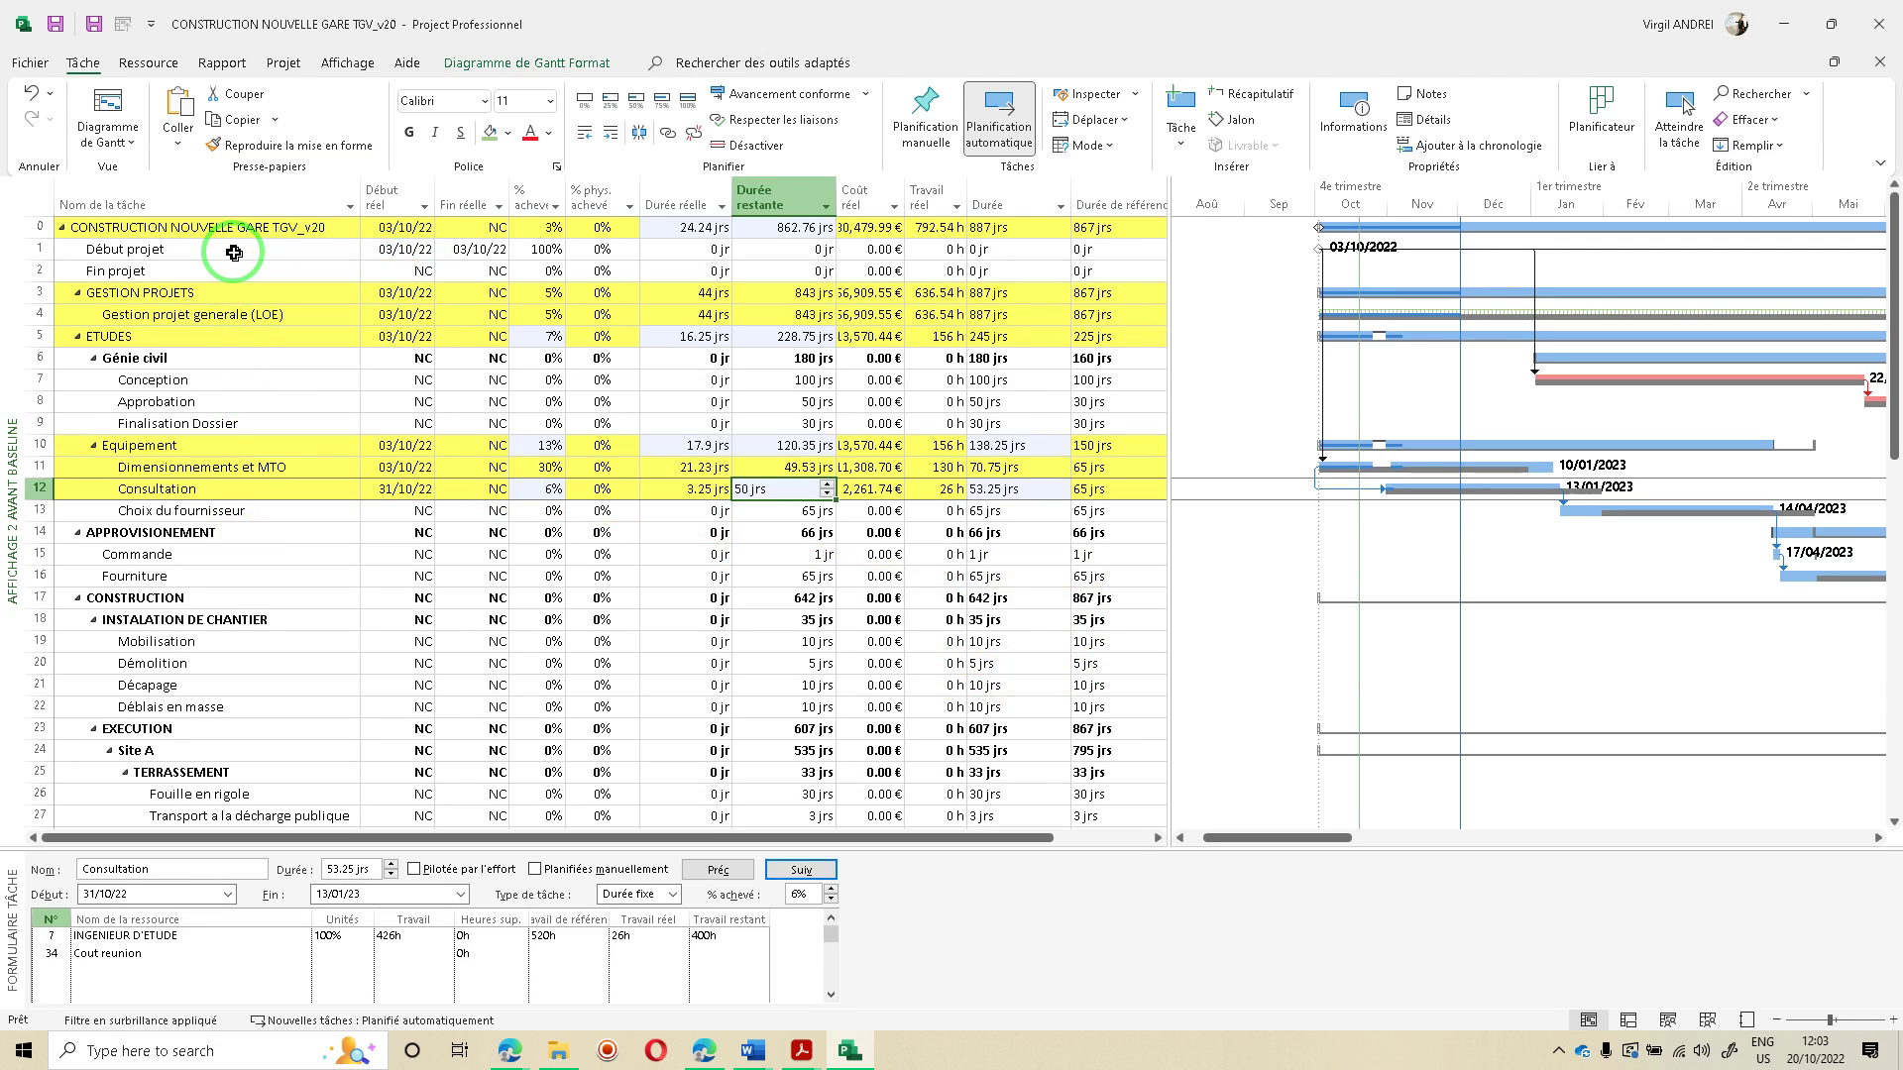
left_click(313, 380)
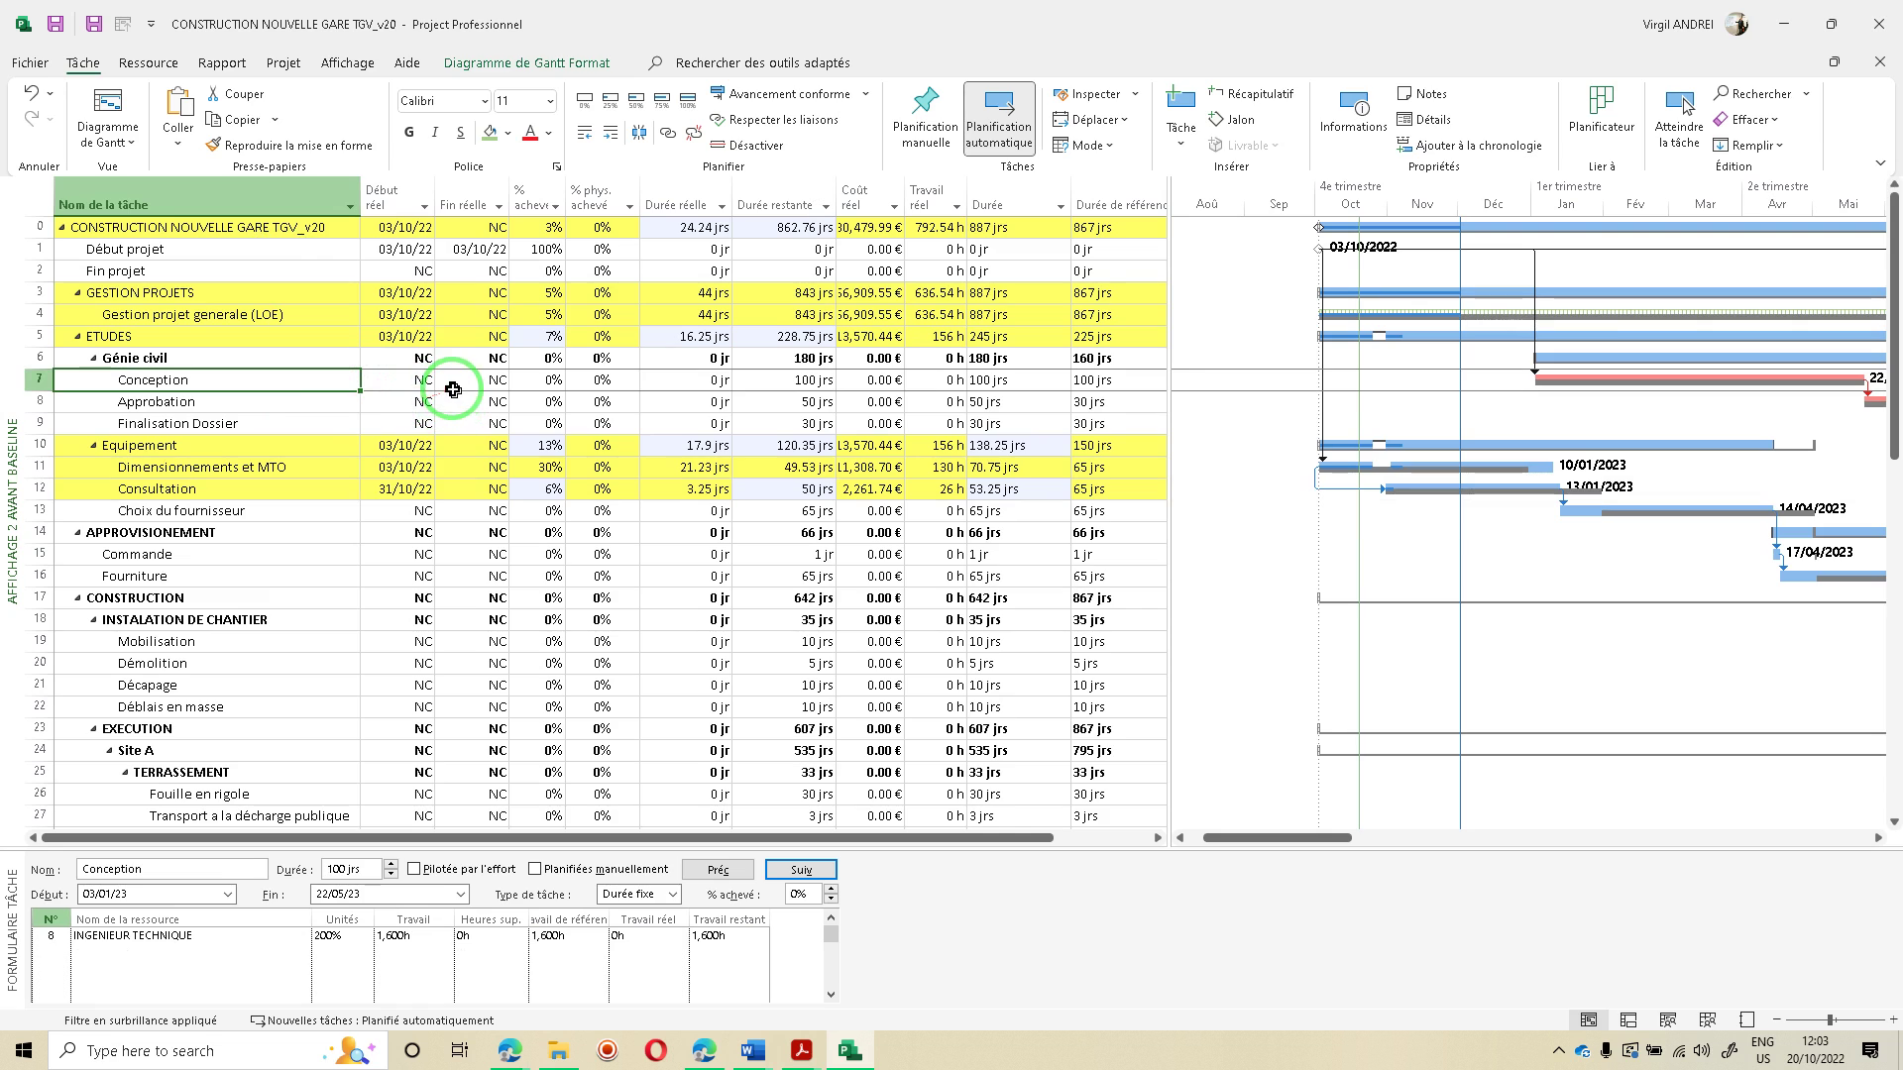
left_click(416, 379)
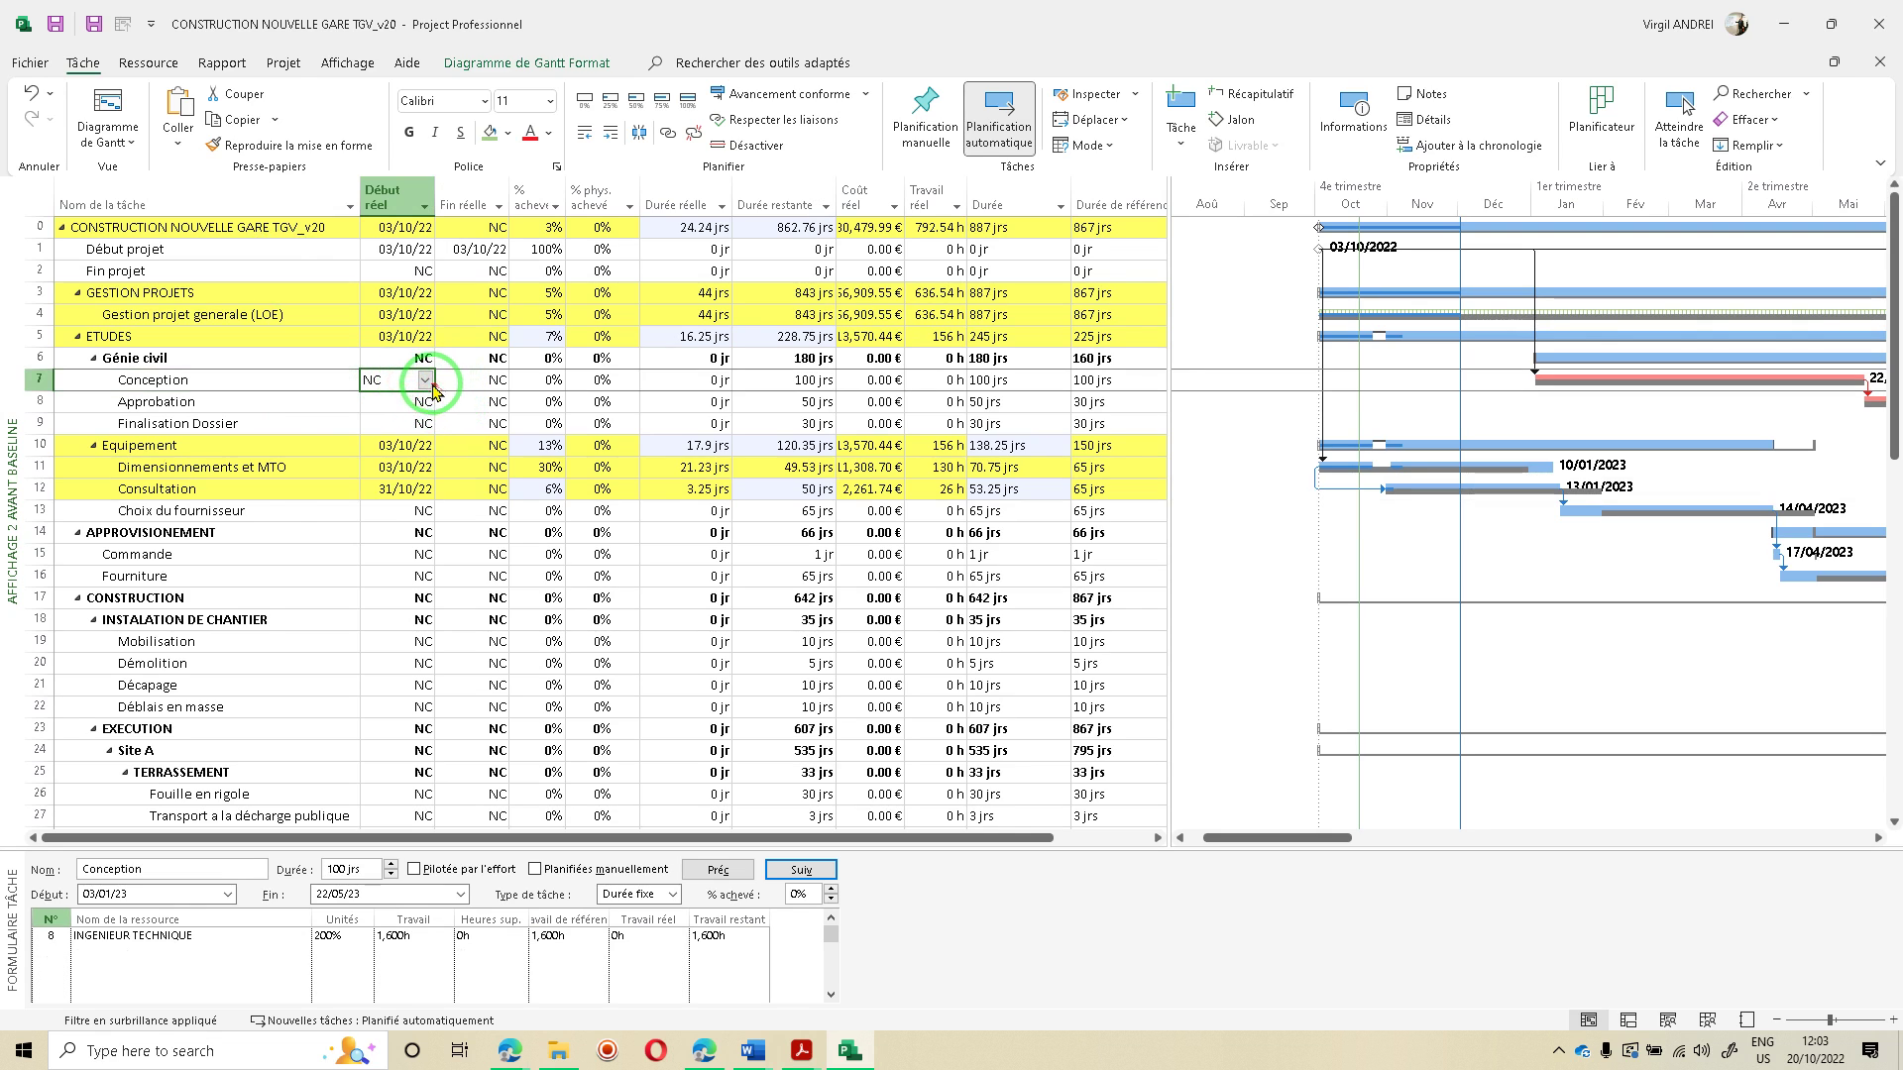
left_click(427, 379)
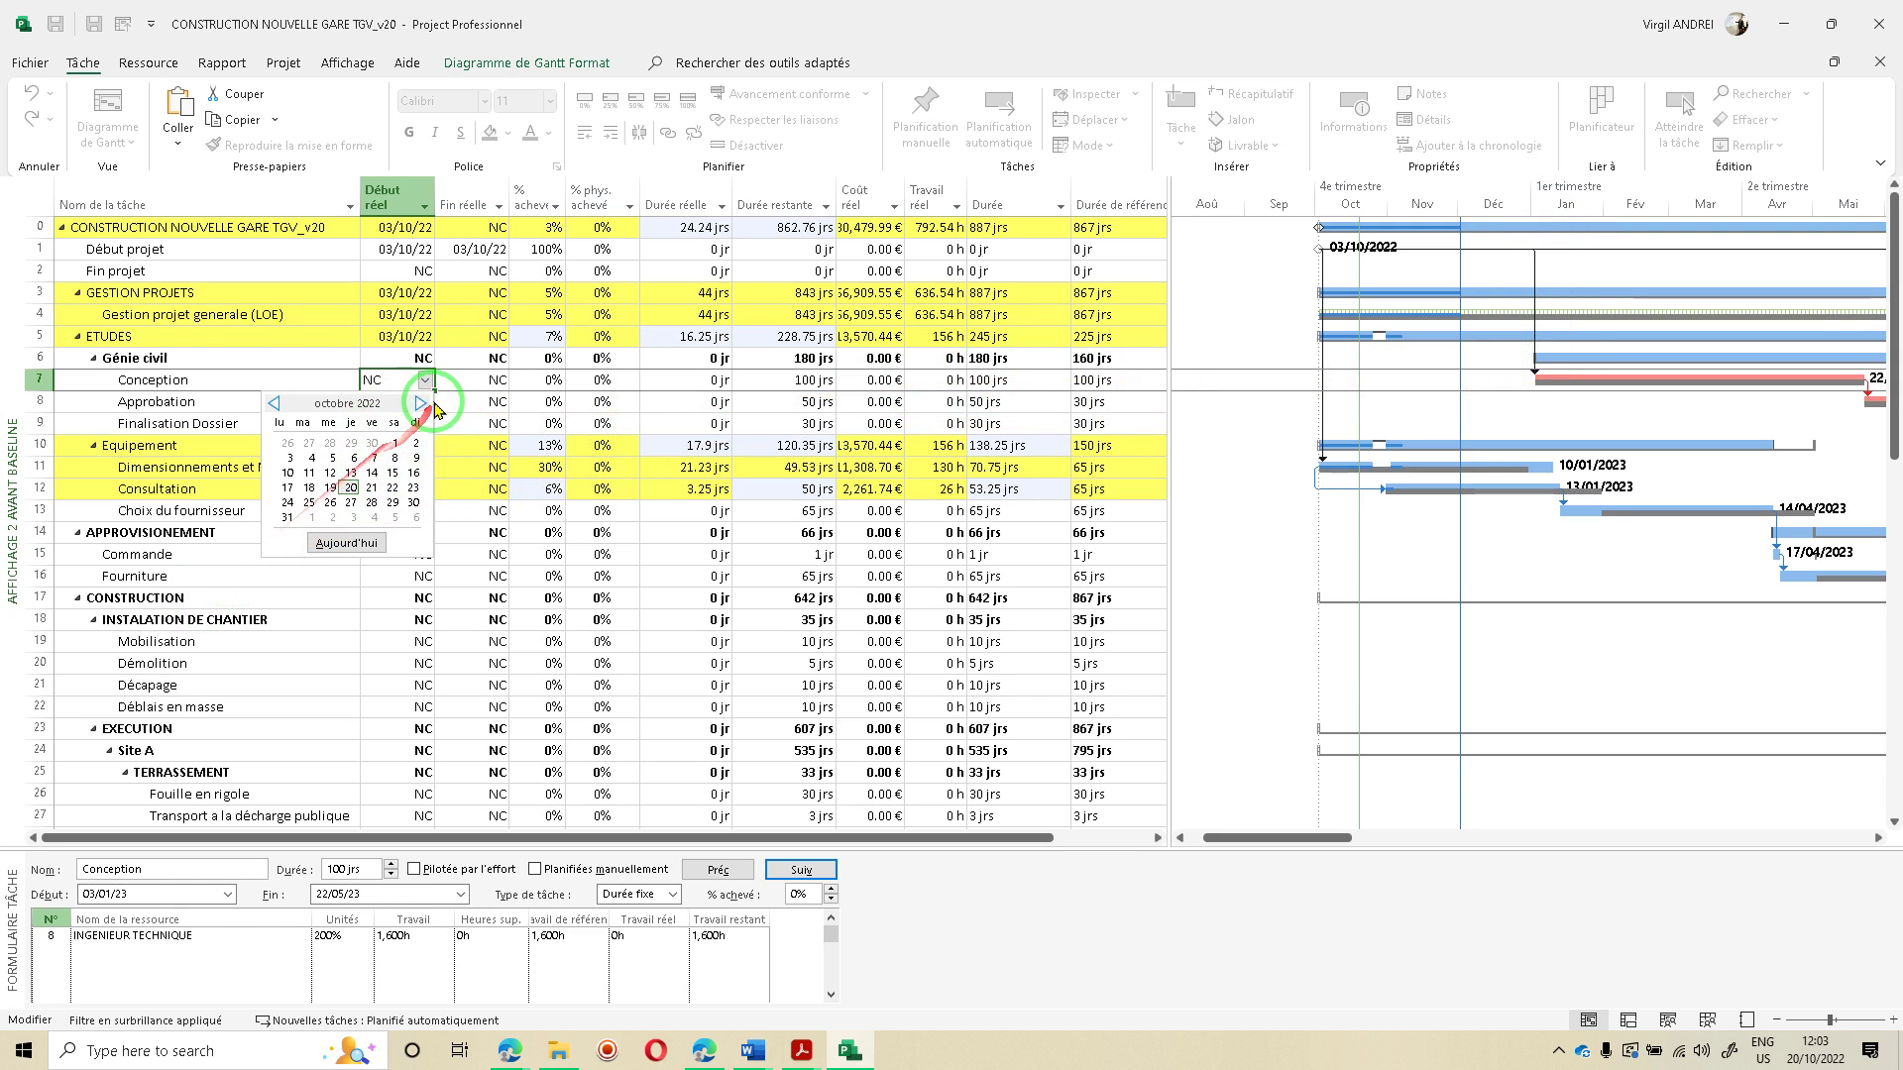
left_click(290, 457)
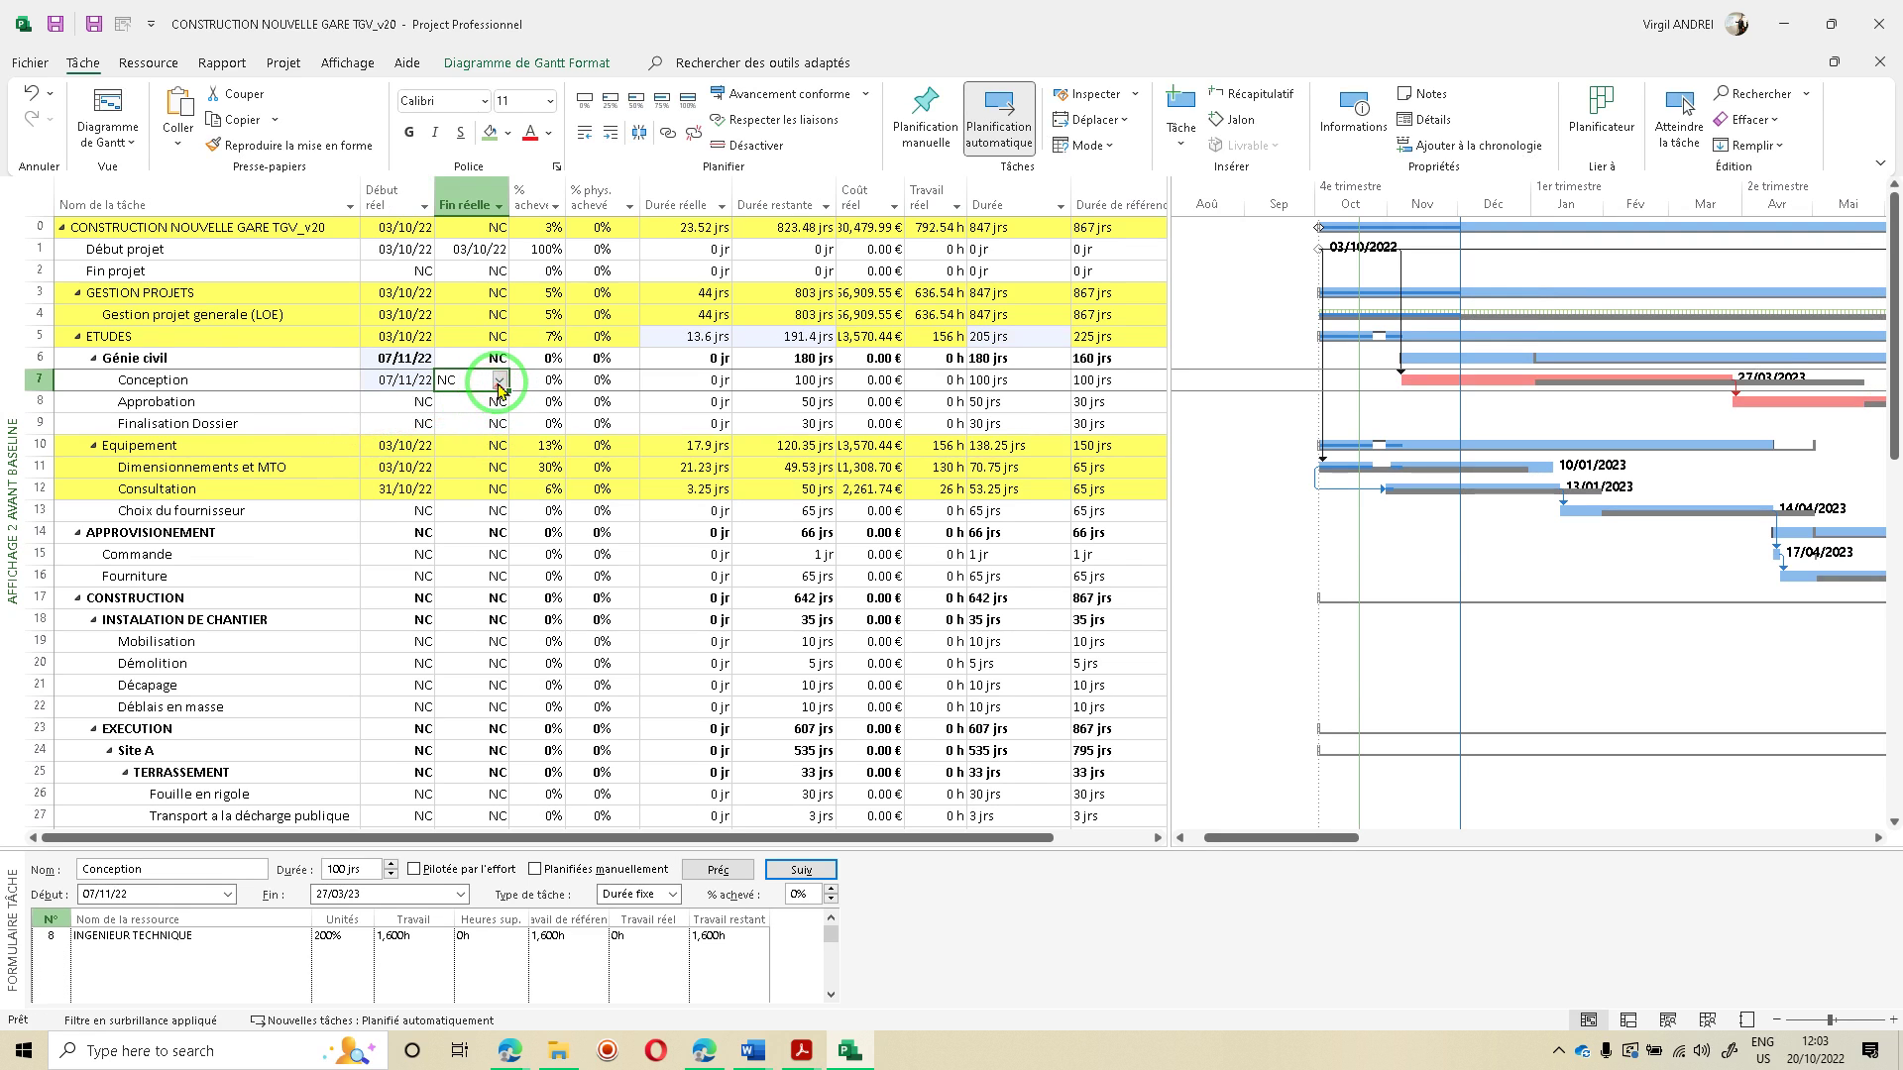
Set the actual finish date (Fin réelle) of the task Conception to 25/11/22
left_click(498, 381)
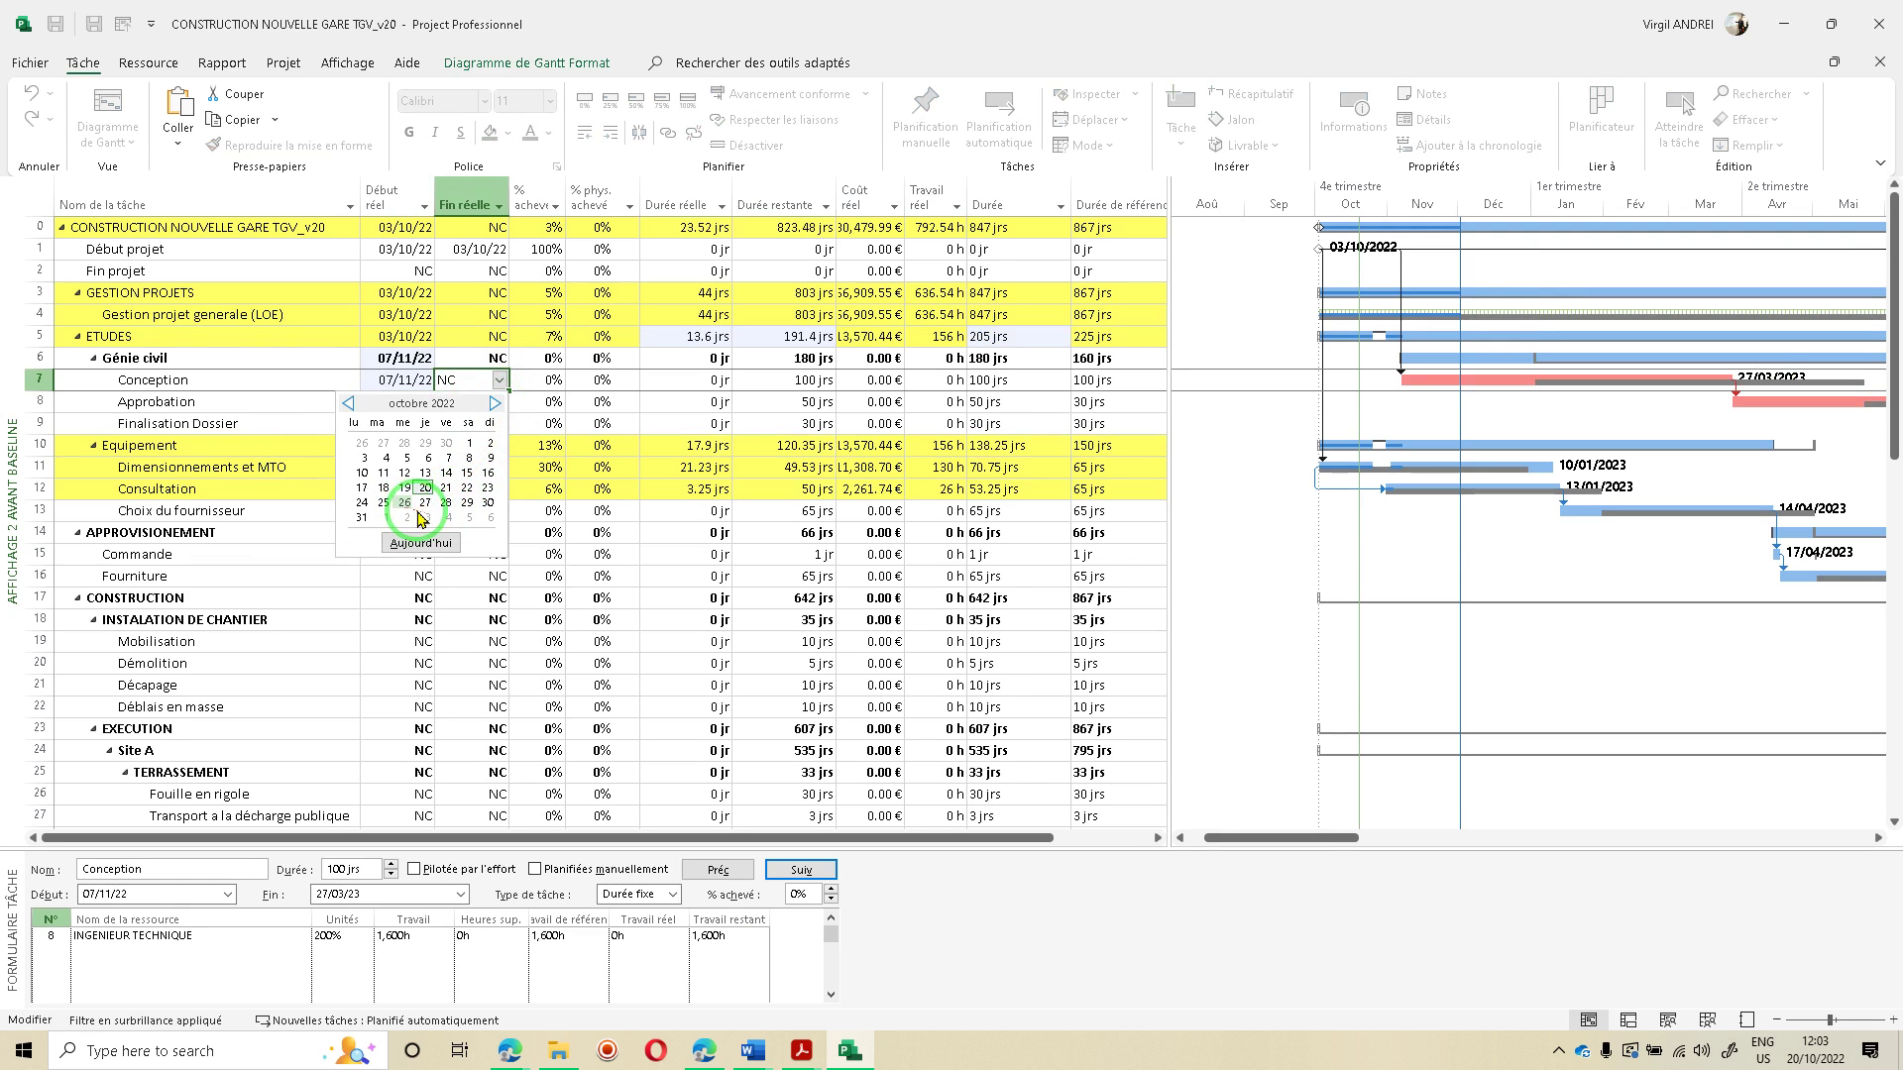
left_click(495, 403)
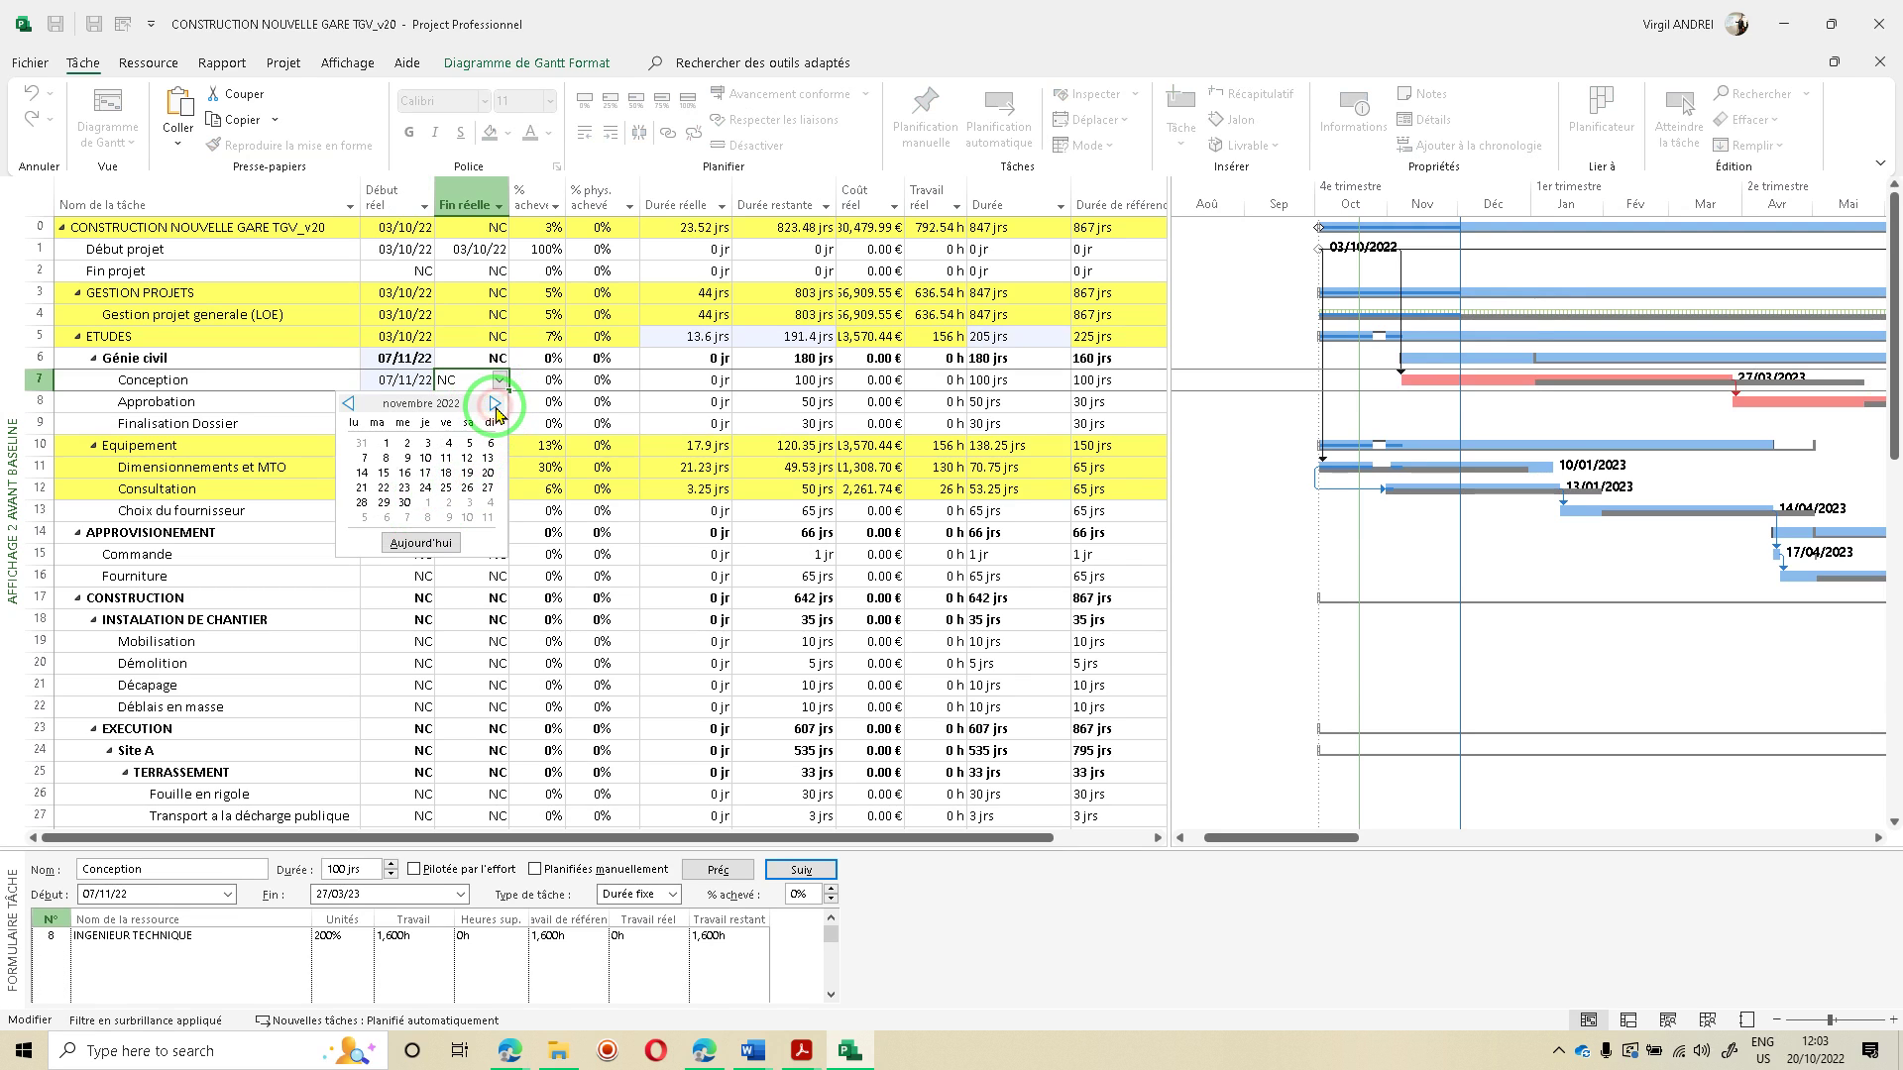
left_click(447, 488)
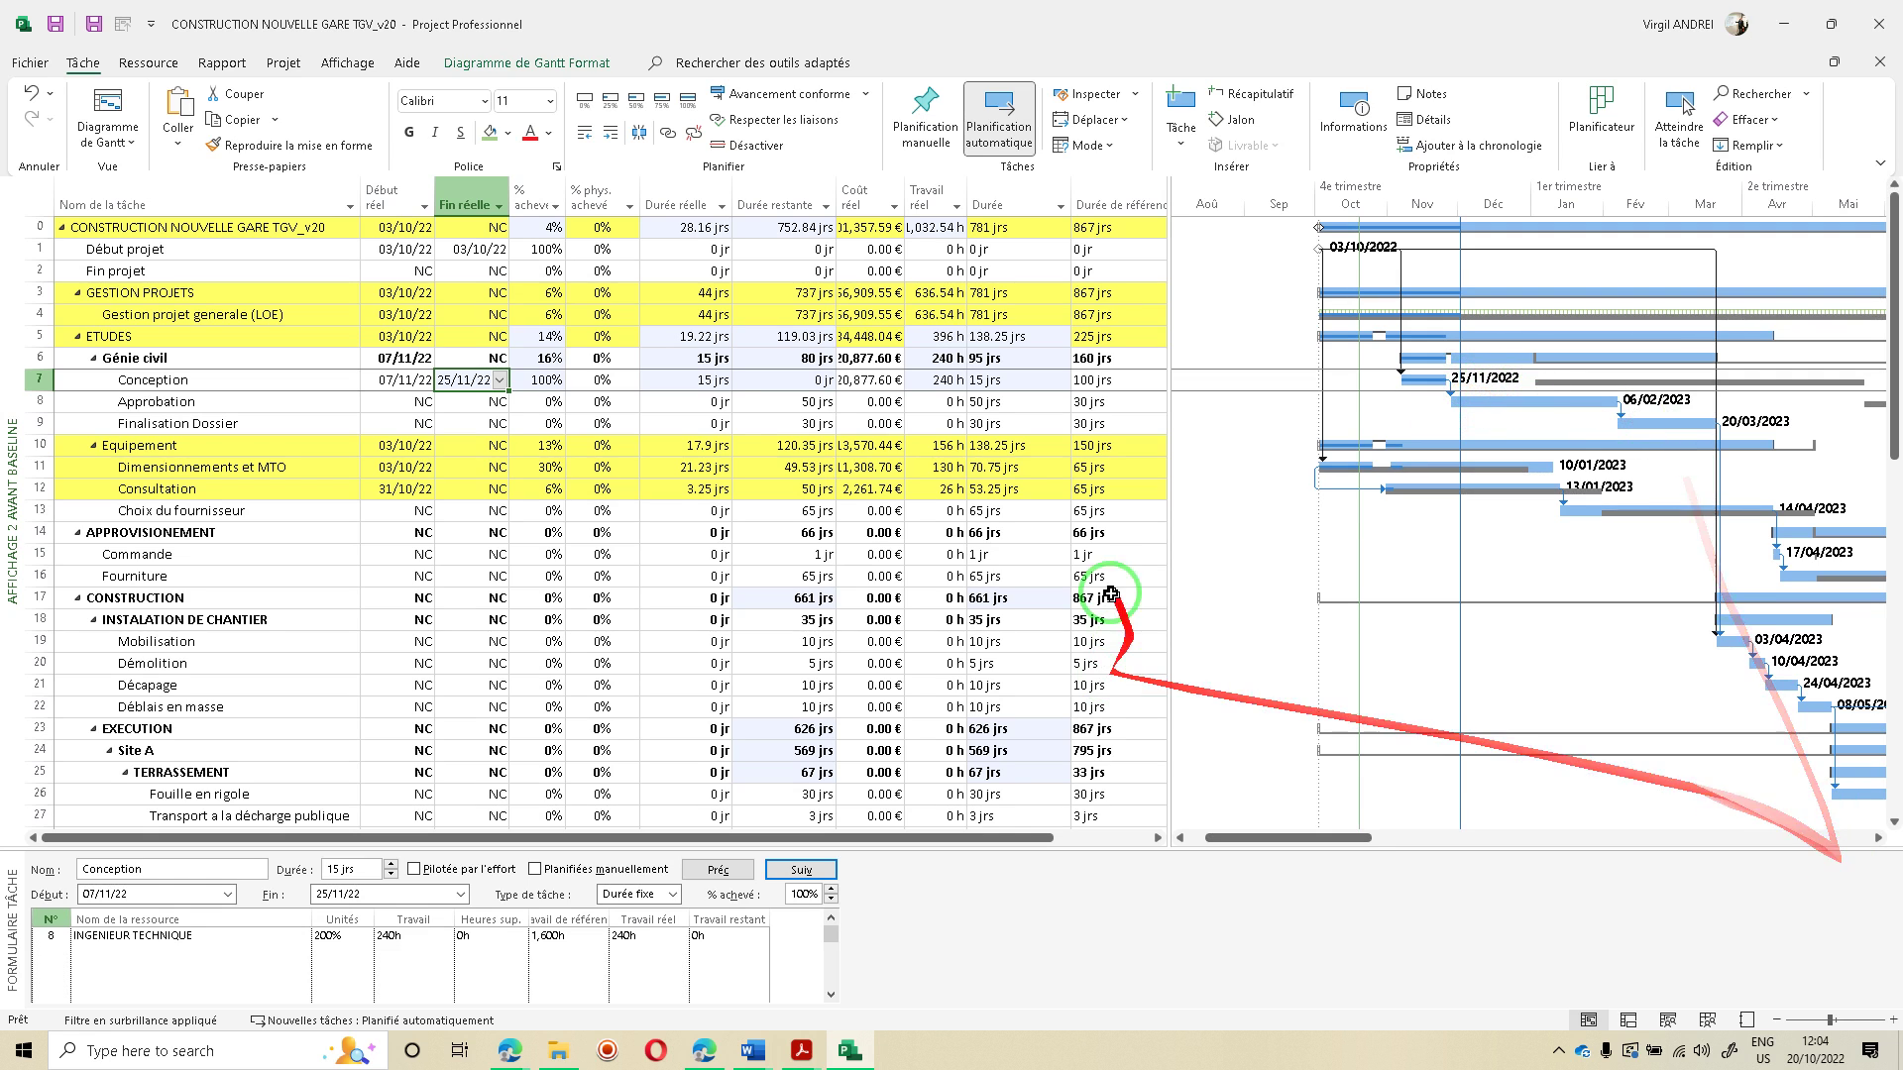
Update the entire project by rescheduling uncompleted work to start after 01/12/22
left_click(277, 379)
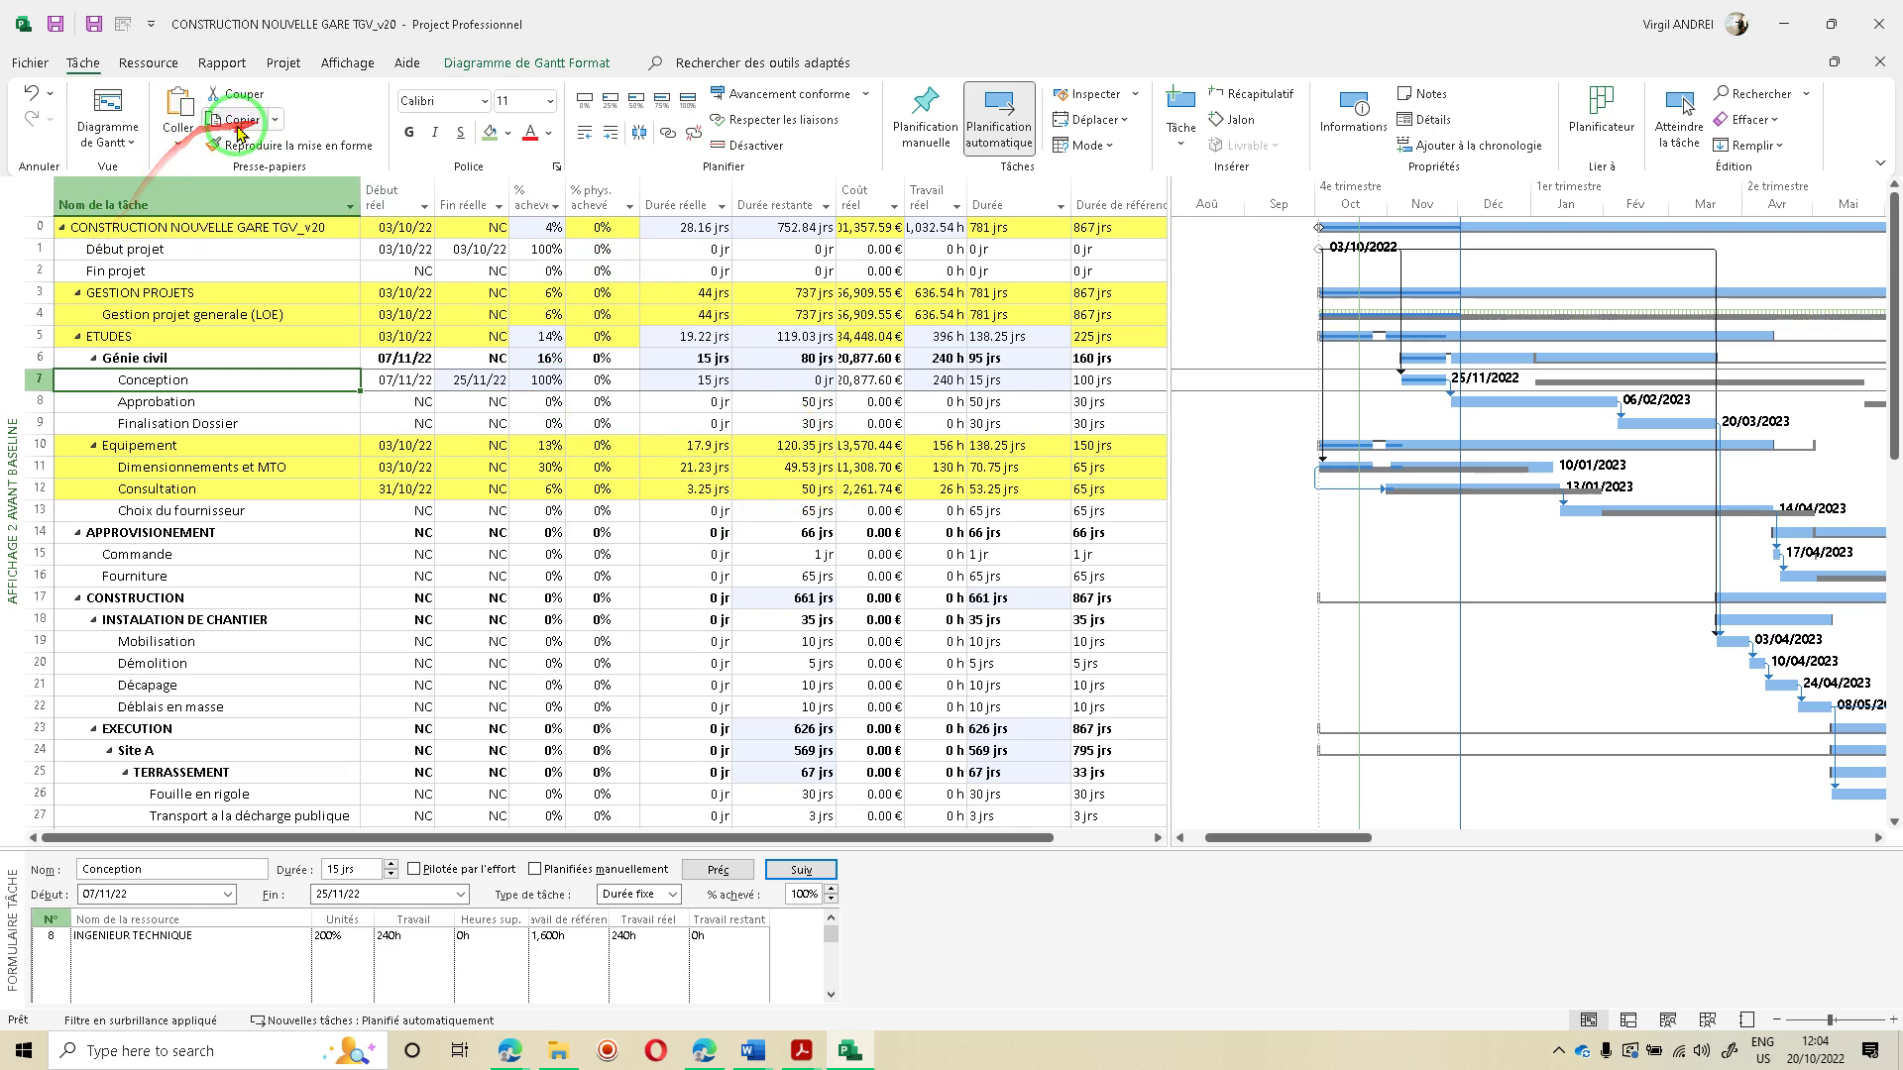
left_click(283, 64)
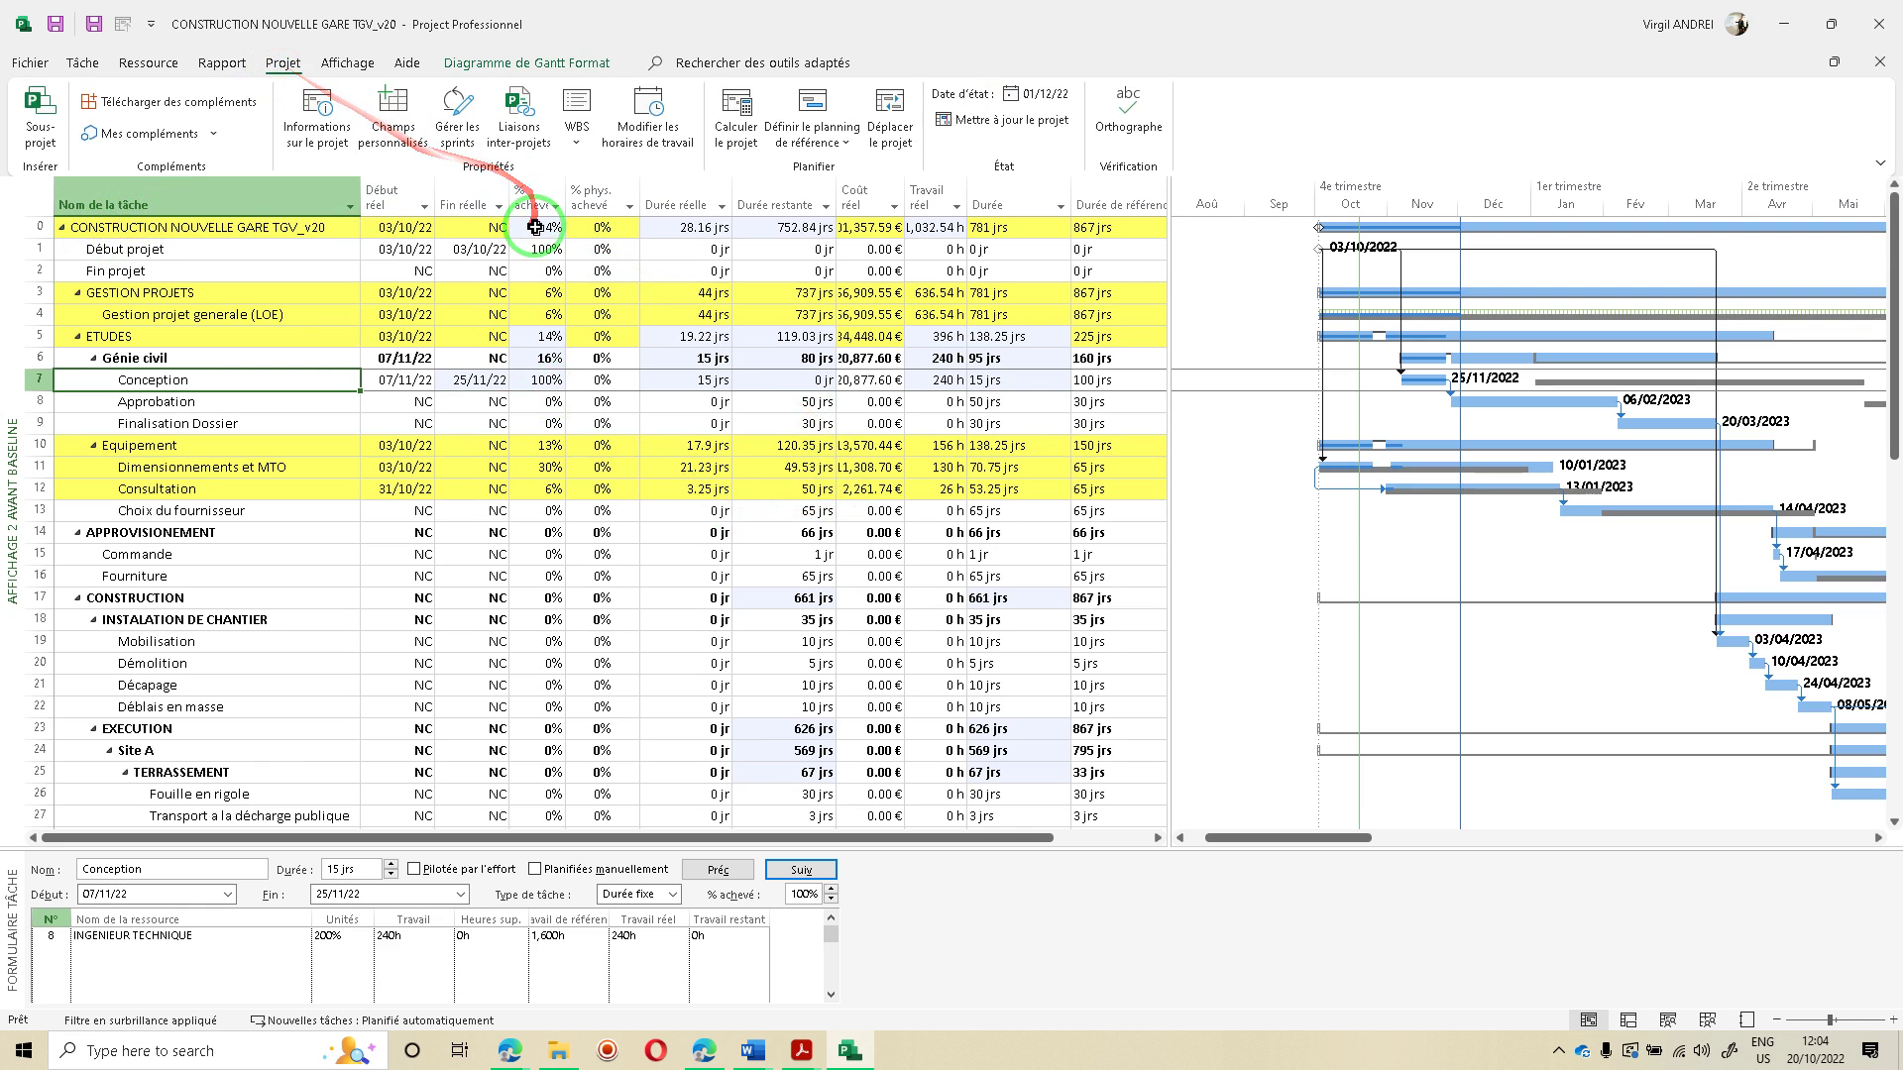
left_click(1042, 132)
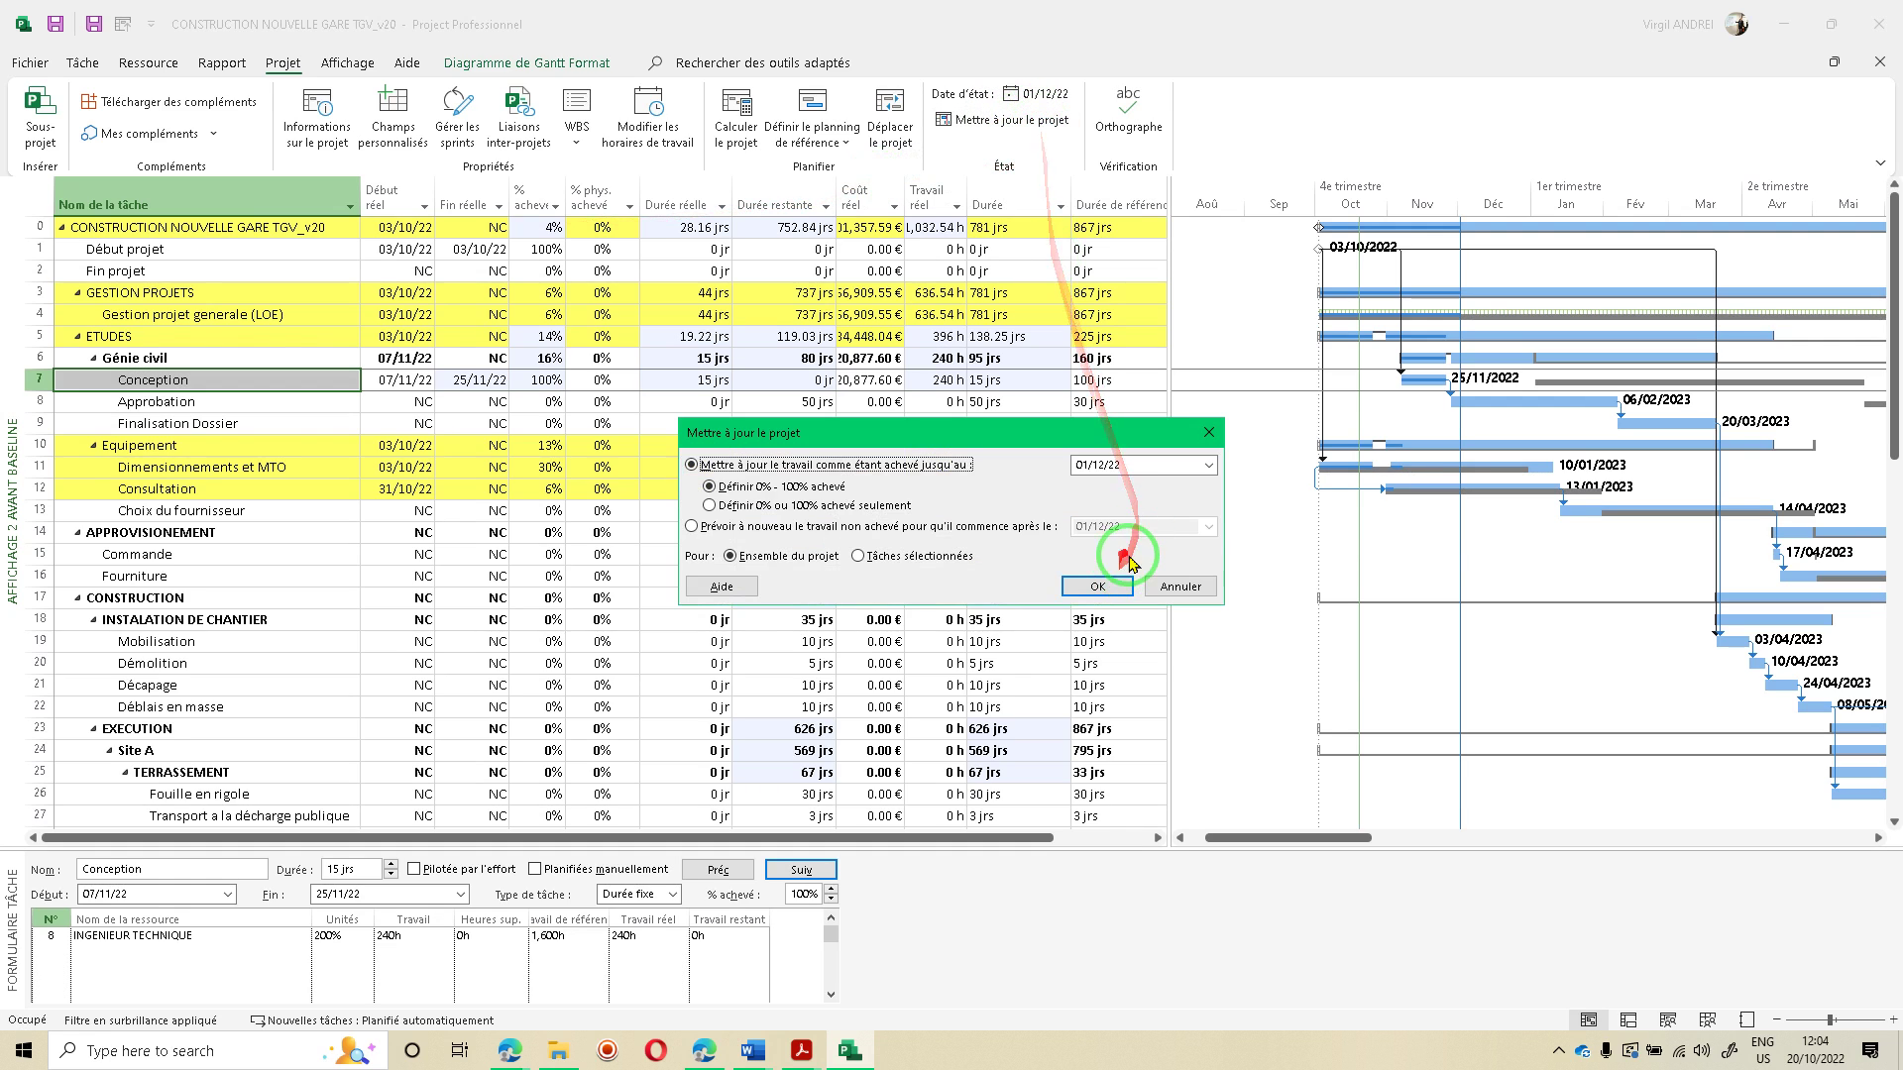
left_click(788, 526)
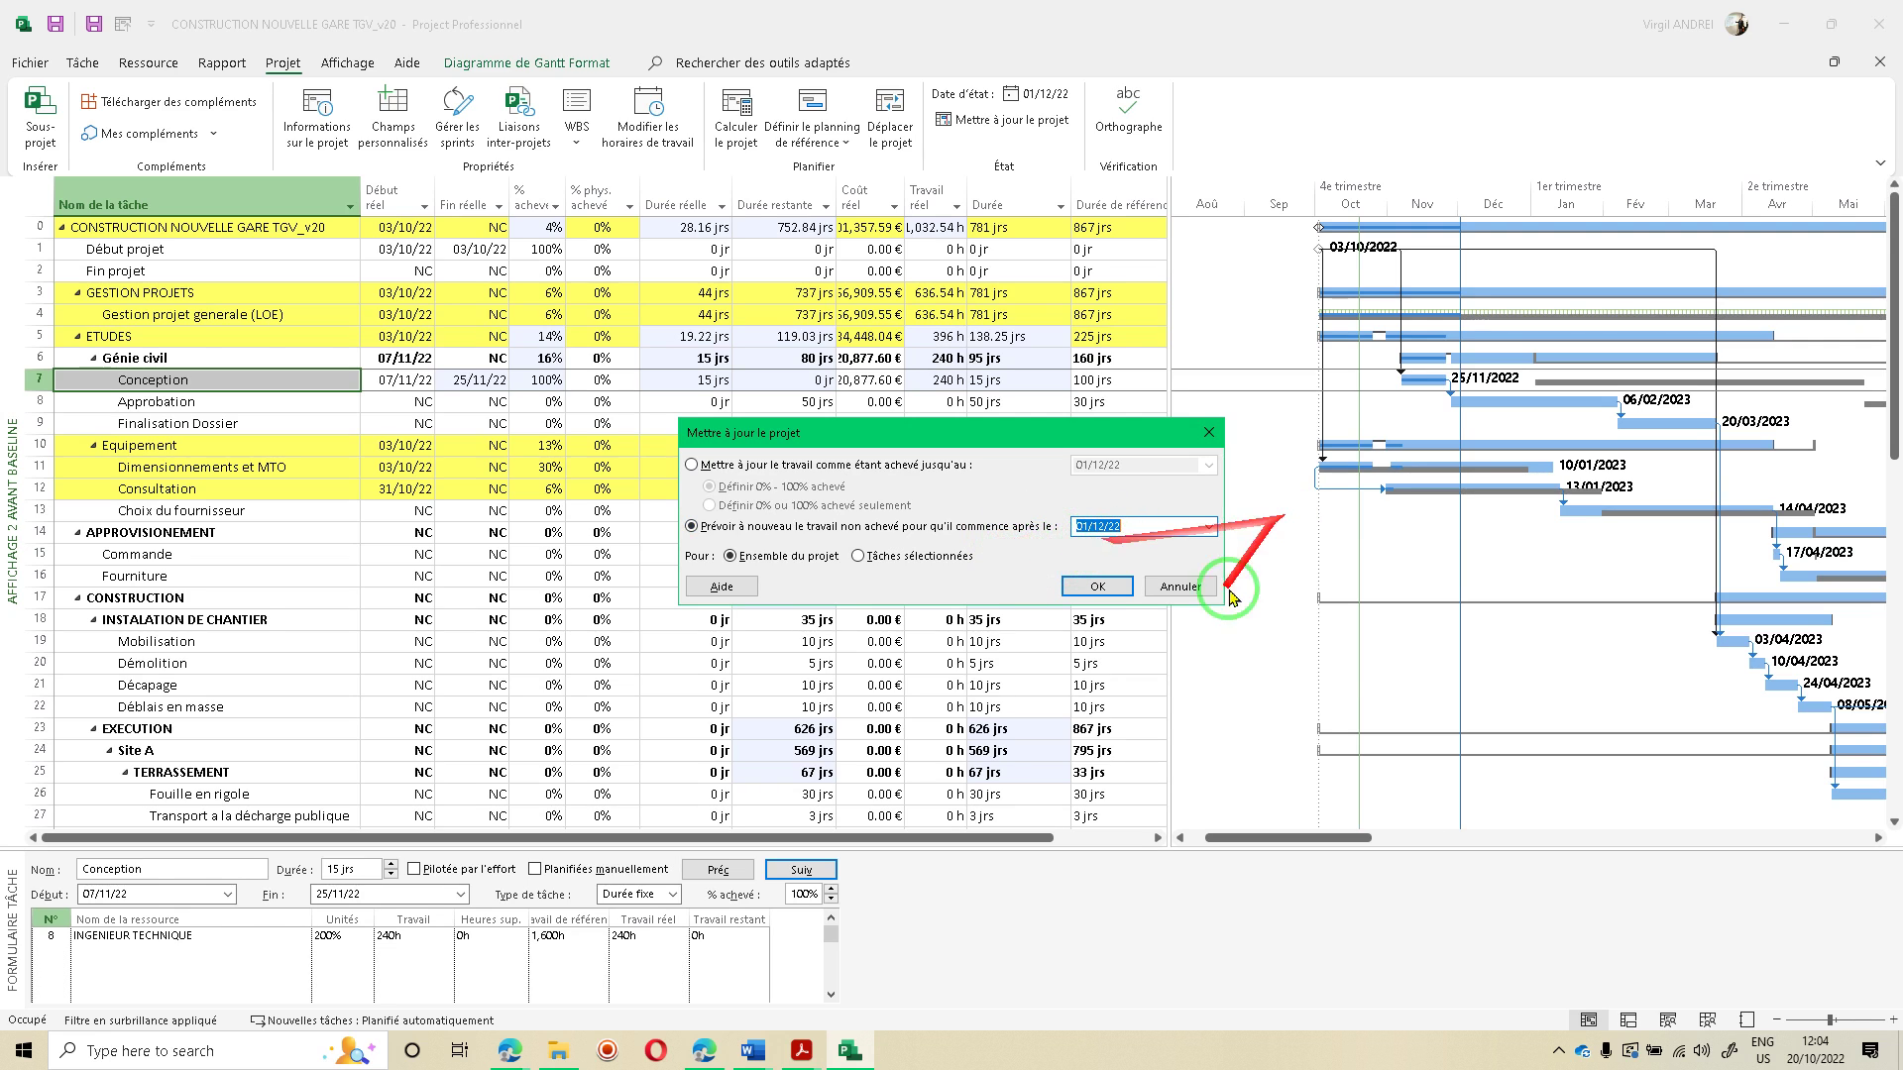
left_click(1100, 588)
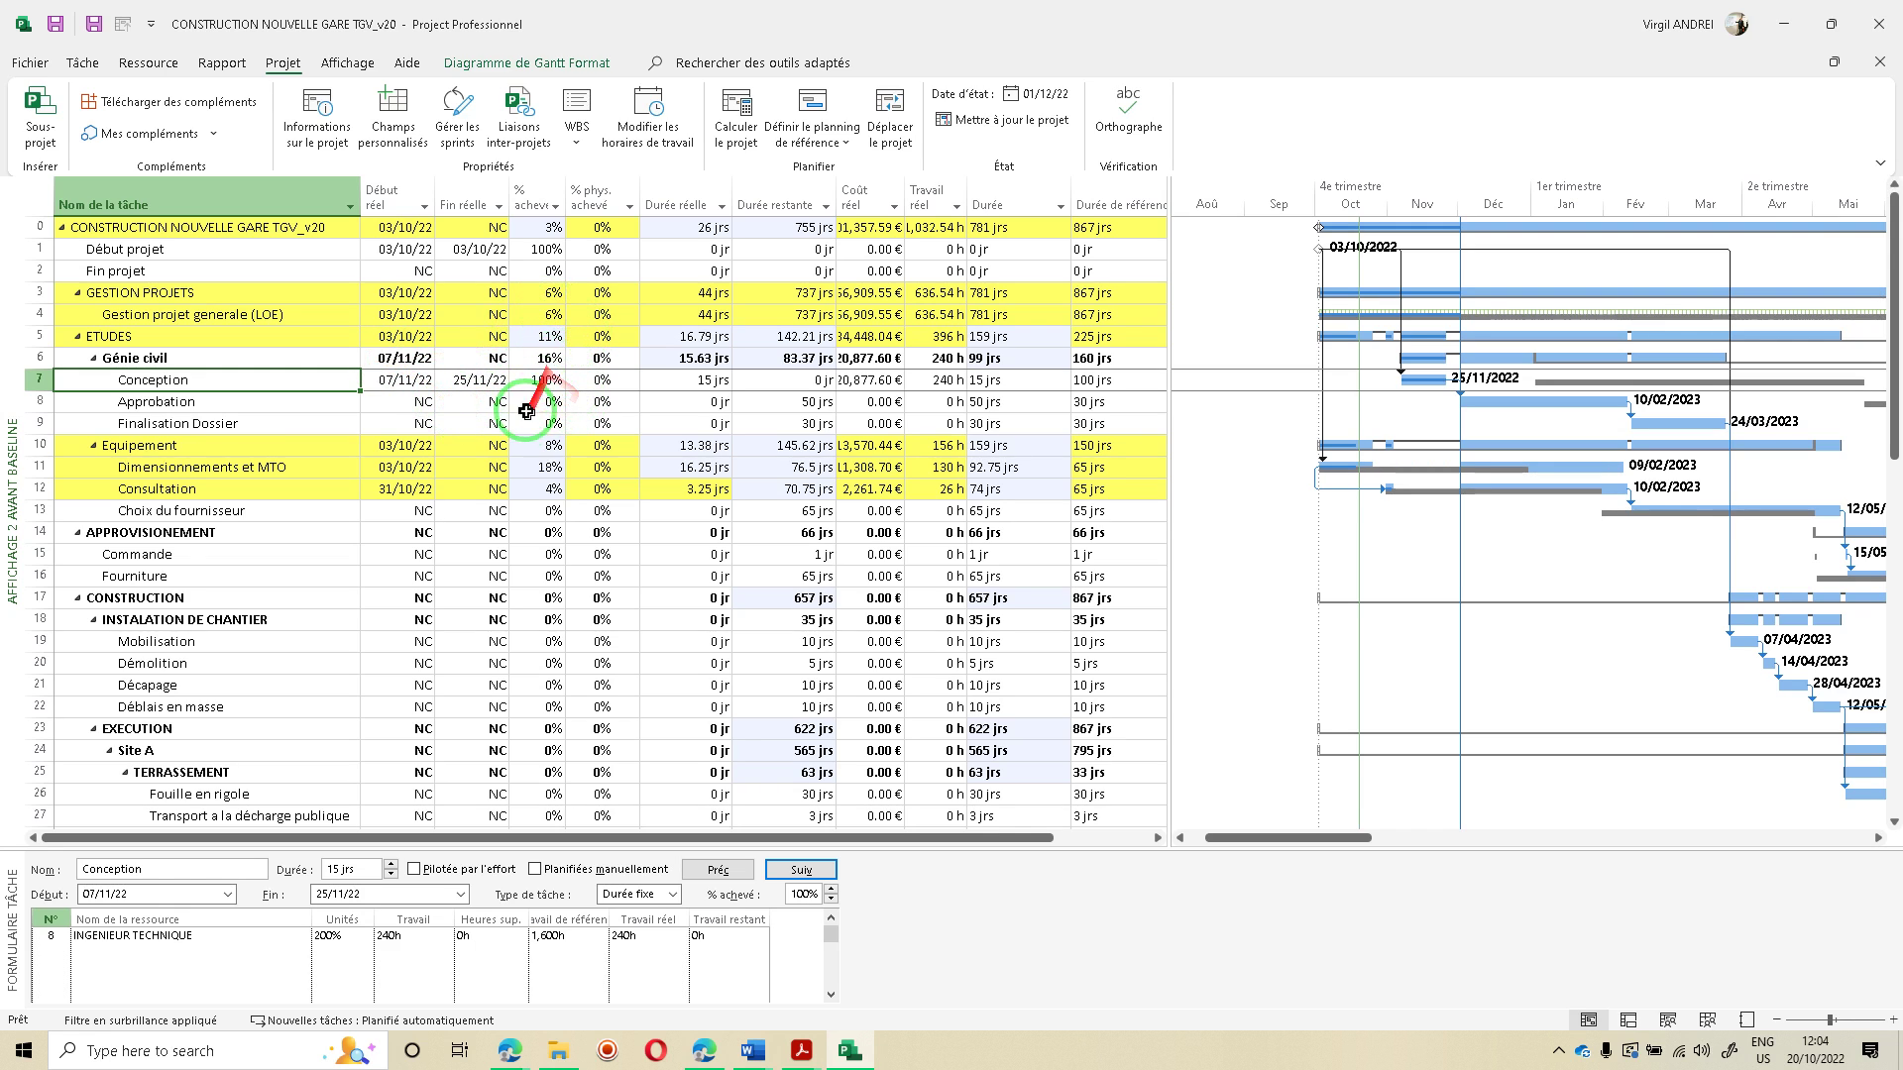
Set the percent complete (% achevé) of the task Dimensionnements et MTO to 25%
left_click(299, 468)
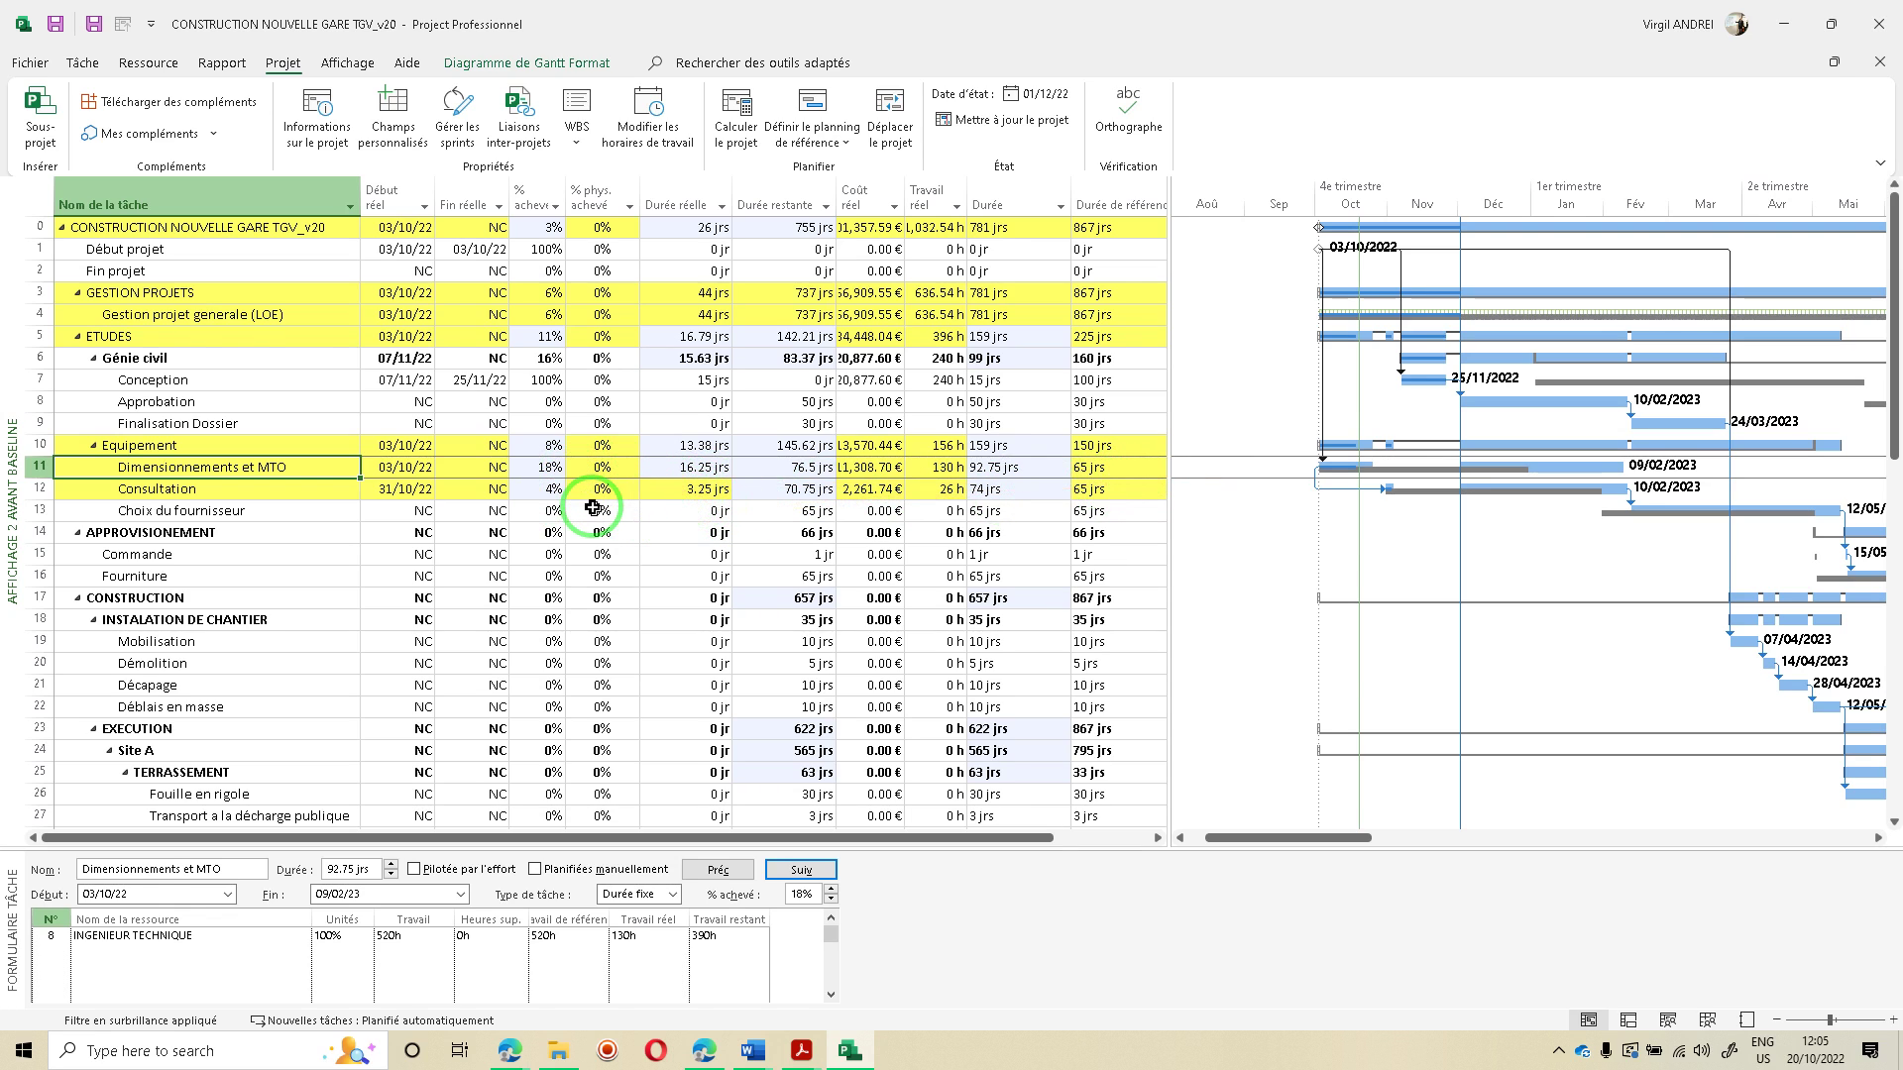
left_click(540, 466)
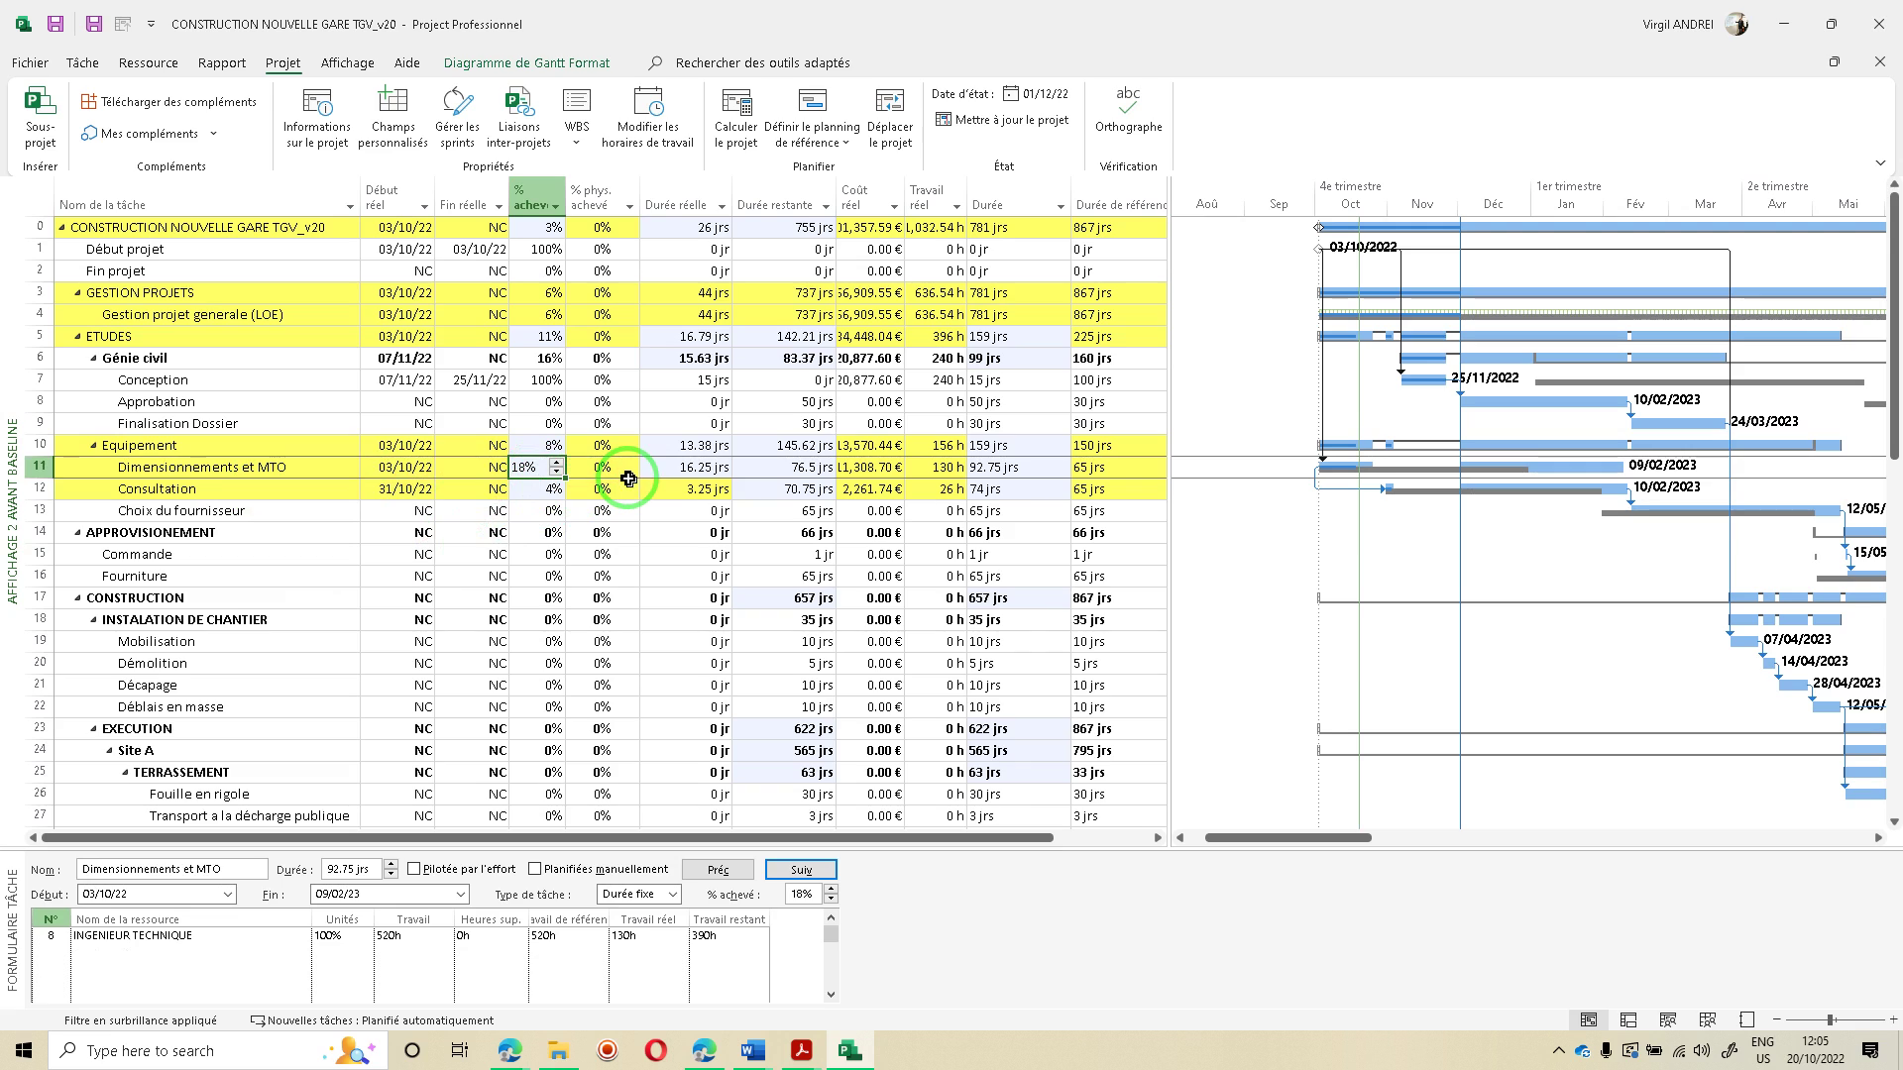
type("3")
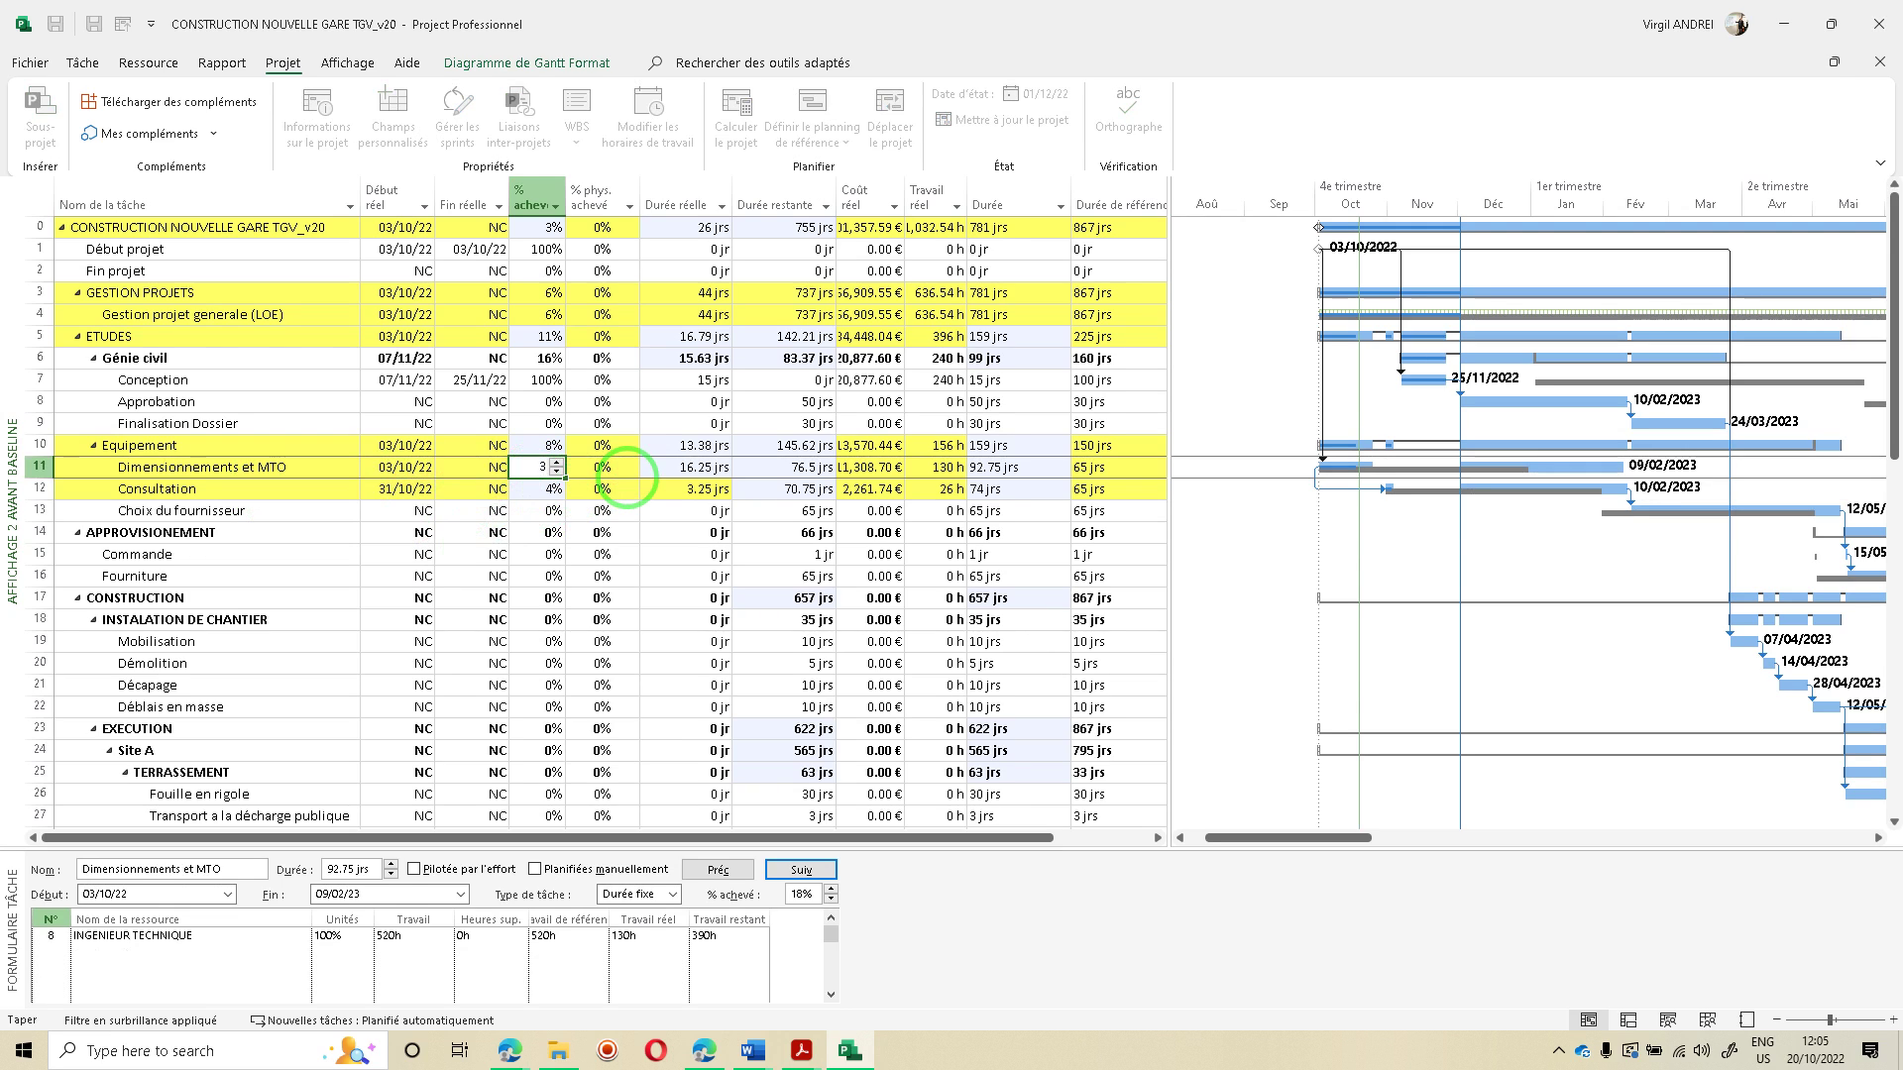
type("5")
key("Return")
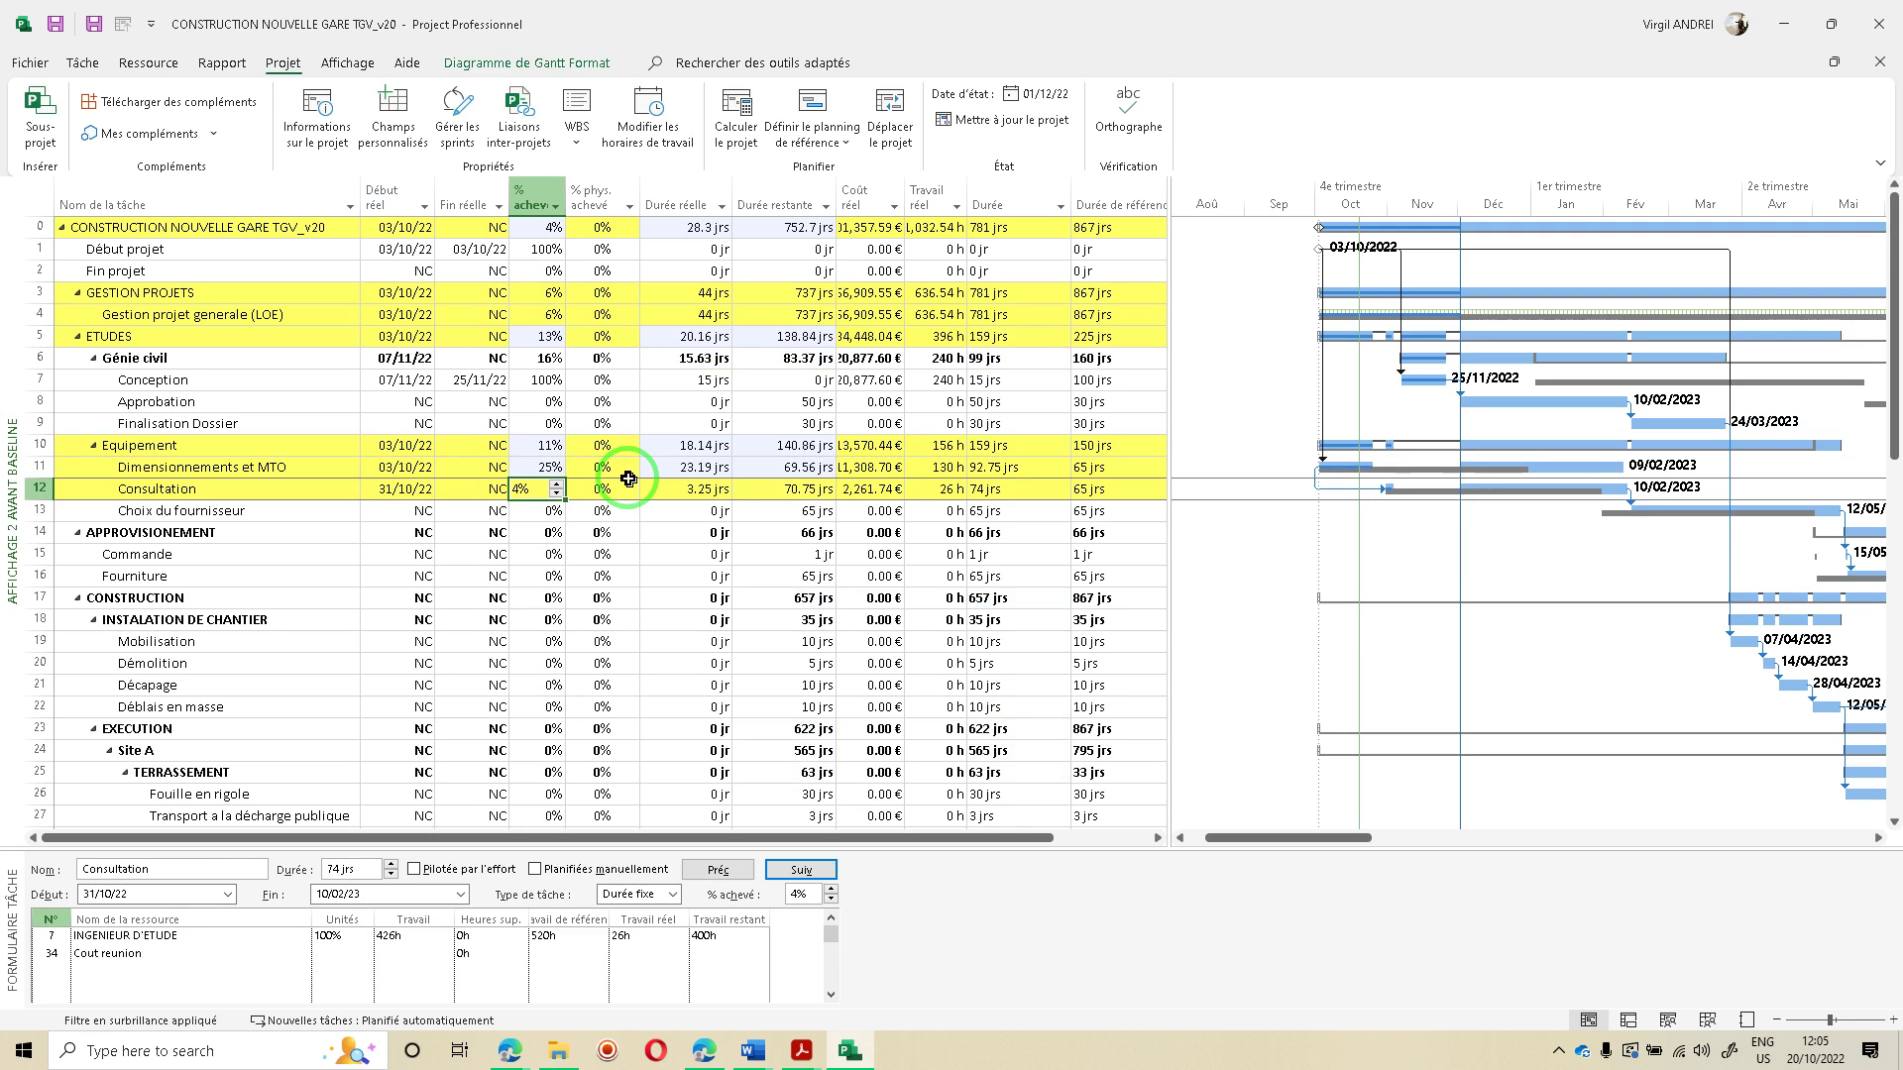
Set the remaining duration (Durée restante) of the rescheduled task Consultation to 50 days
key("Up")
key("Down")
key("Right")
key("Right")
key("Right")
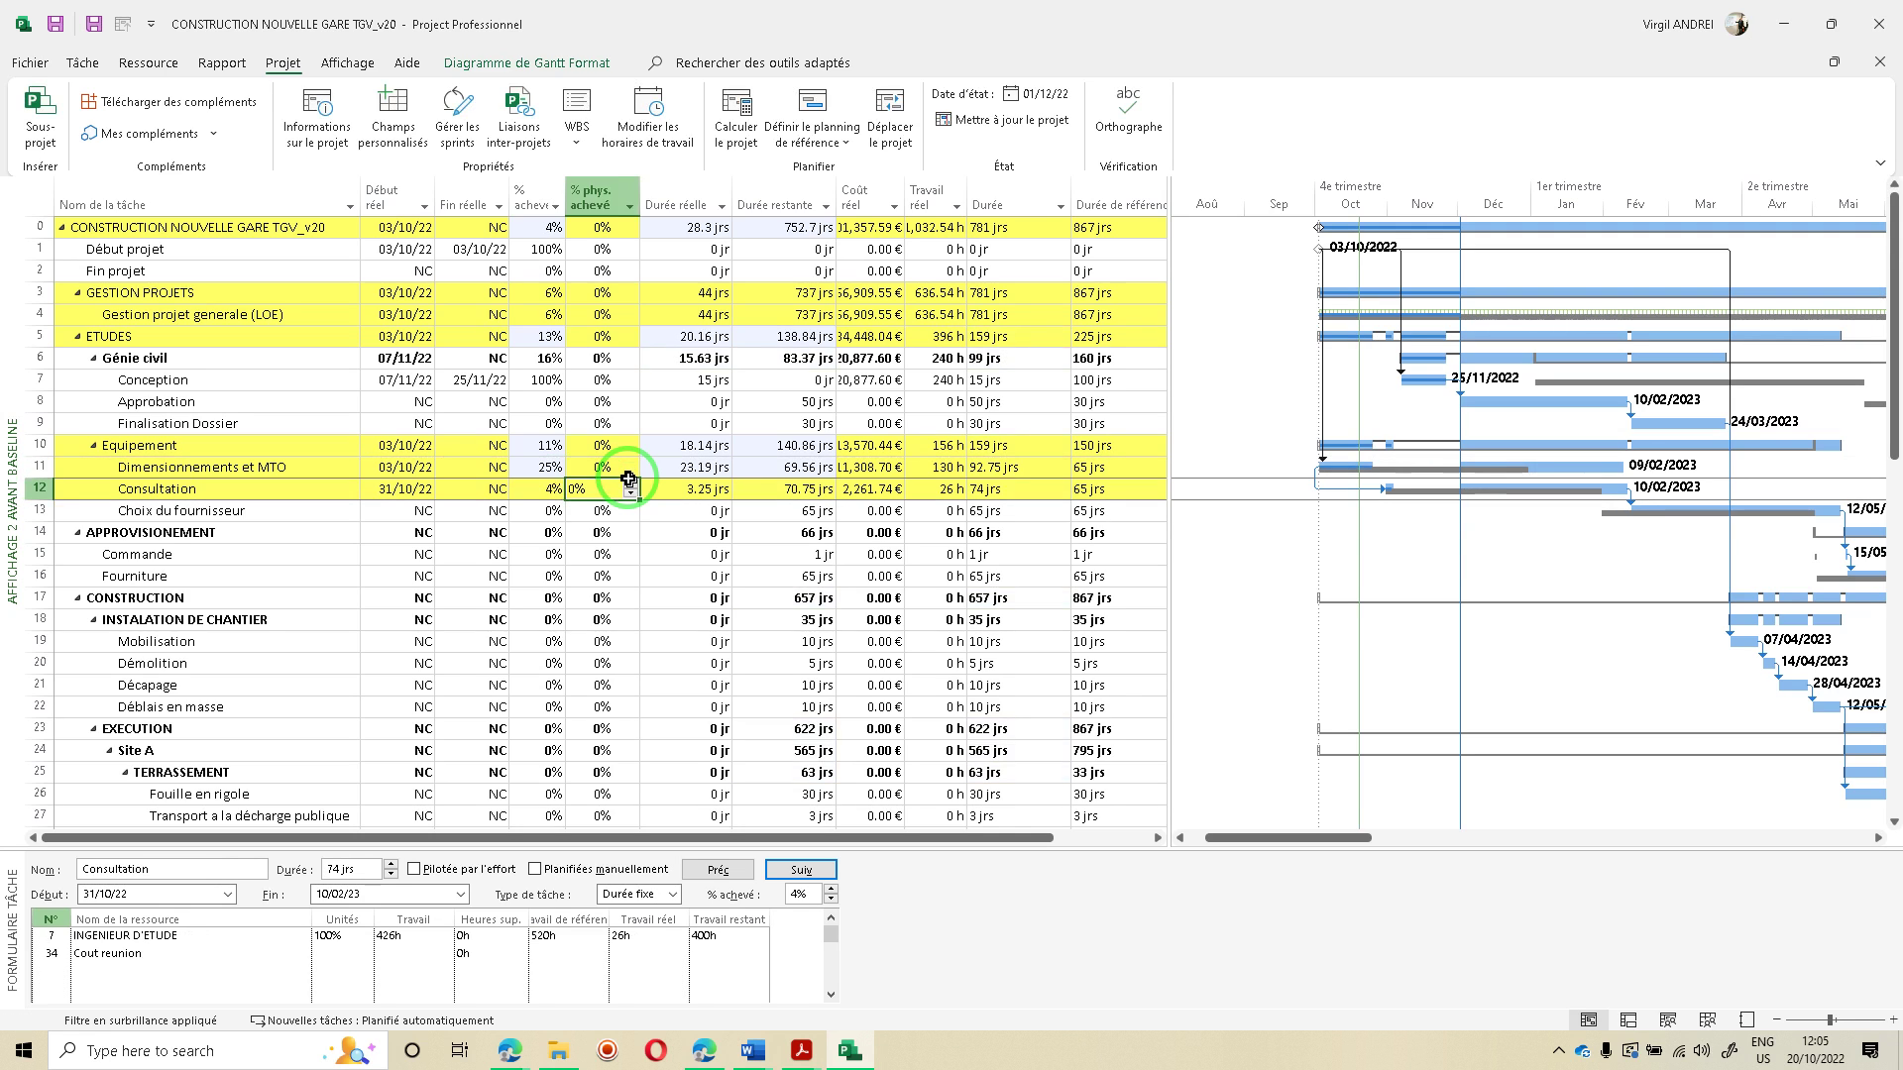
type("50")
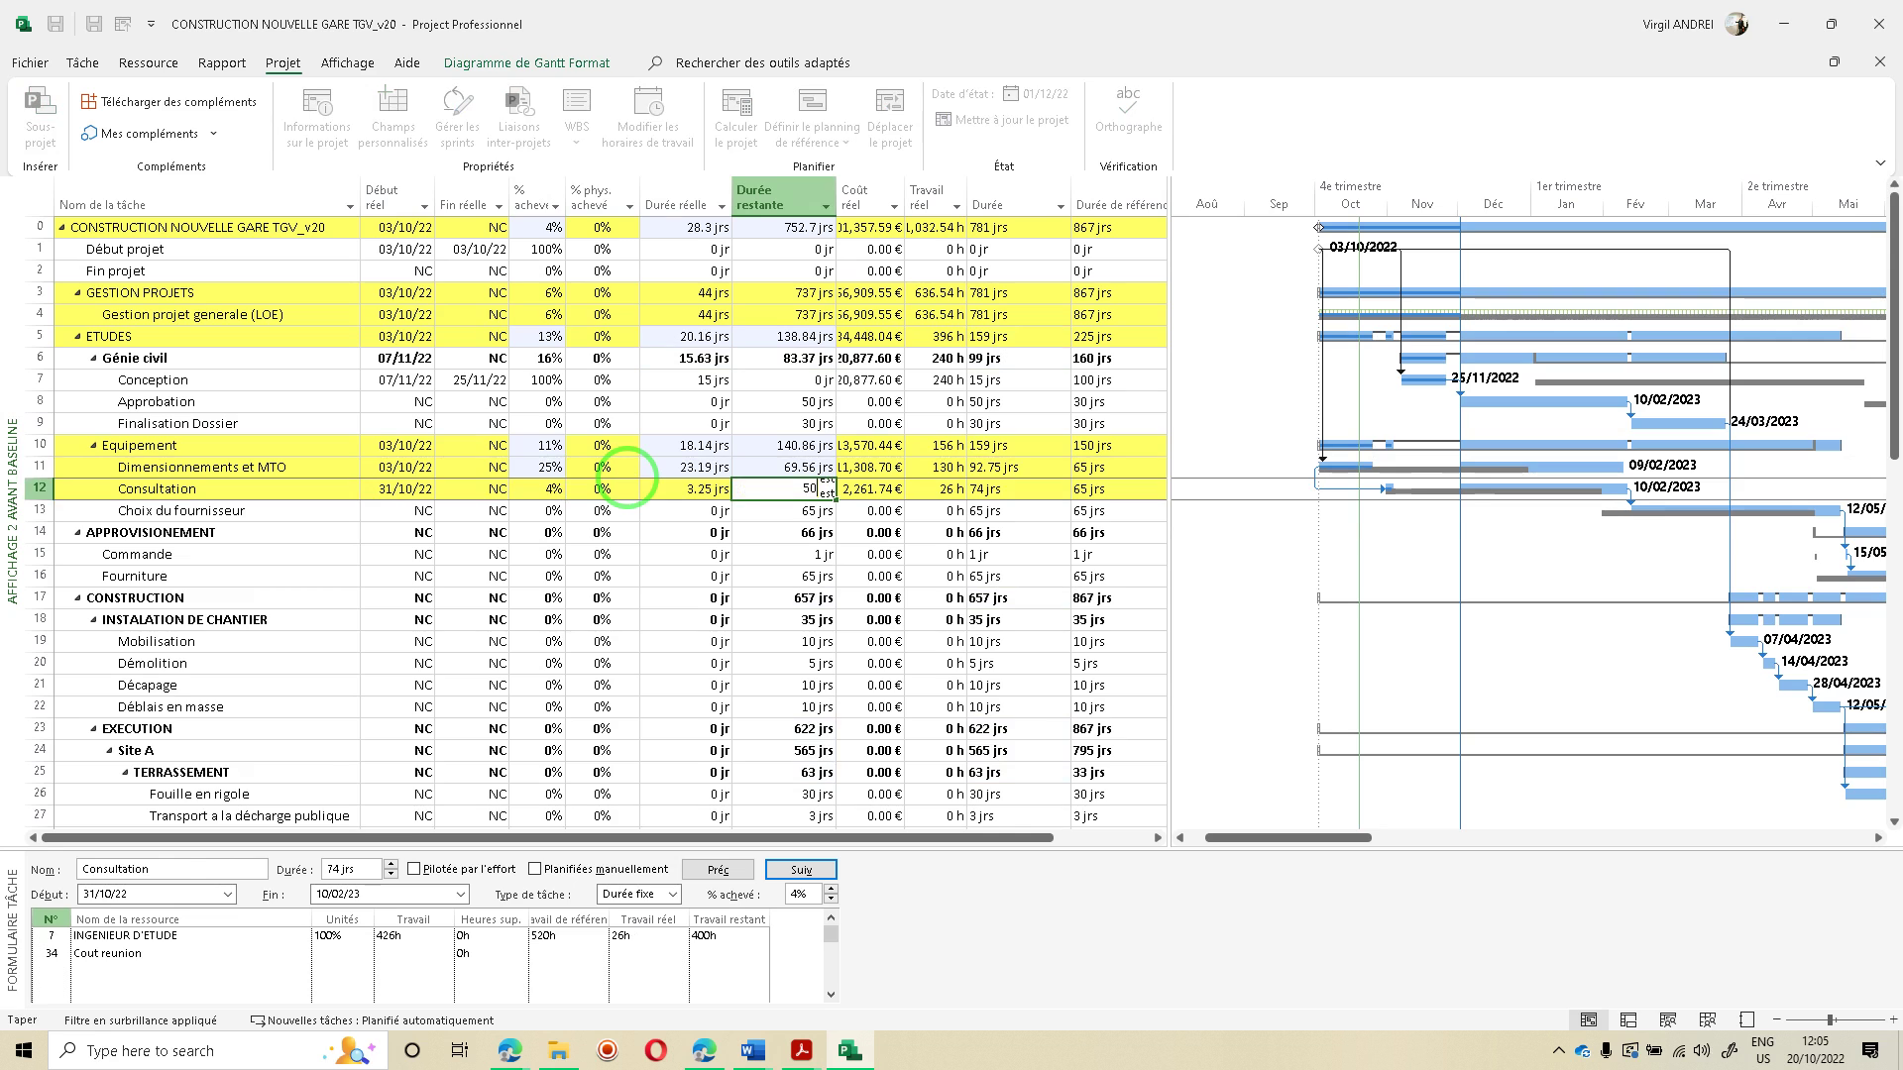
key("Return")
key("Up")
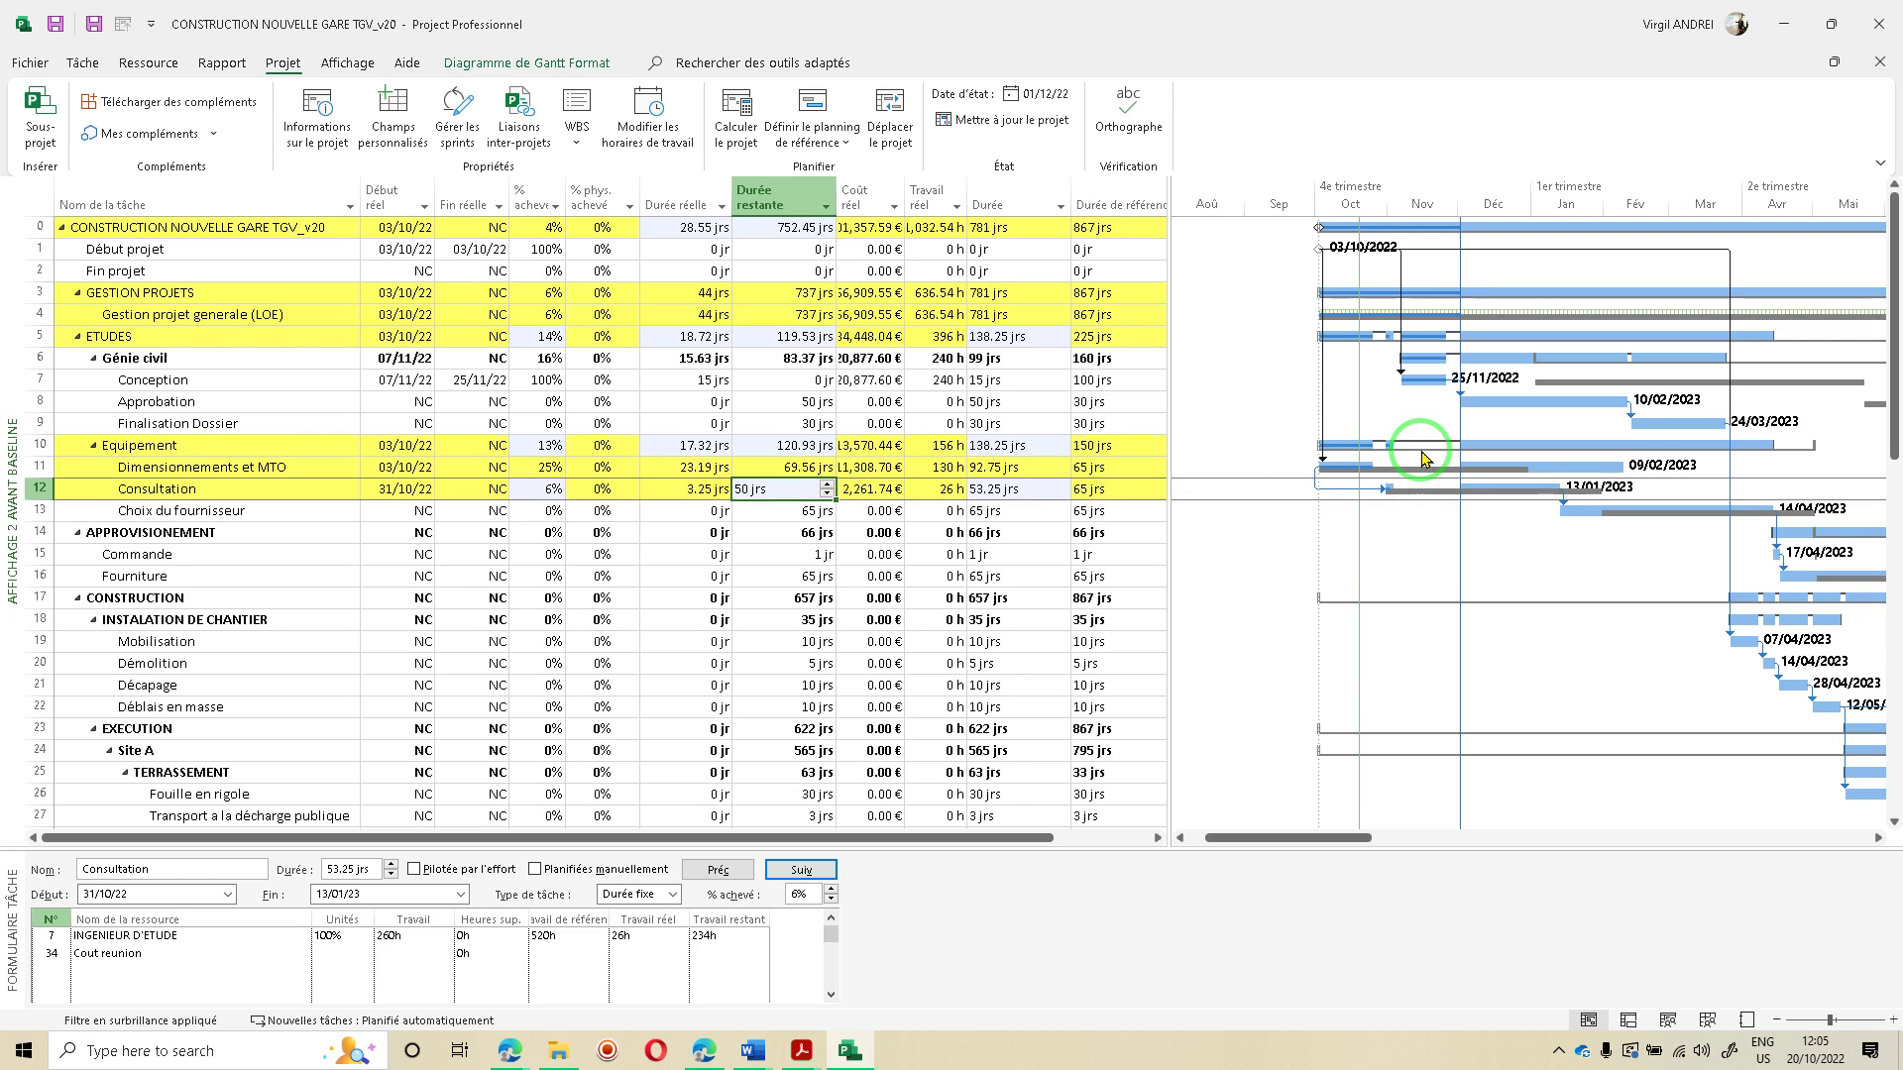
Show the predecessors and successors of Dimensionnements et MTO in the task form and make the form taller
left_click(1029, 448)
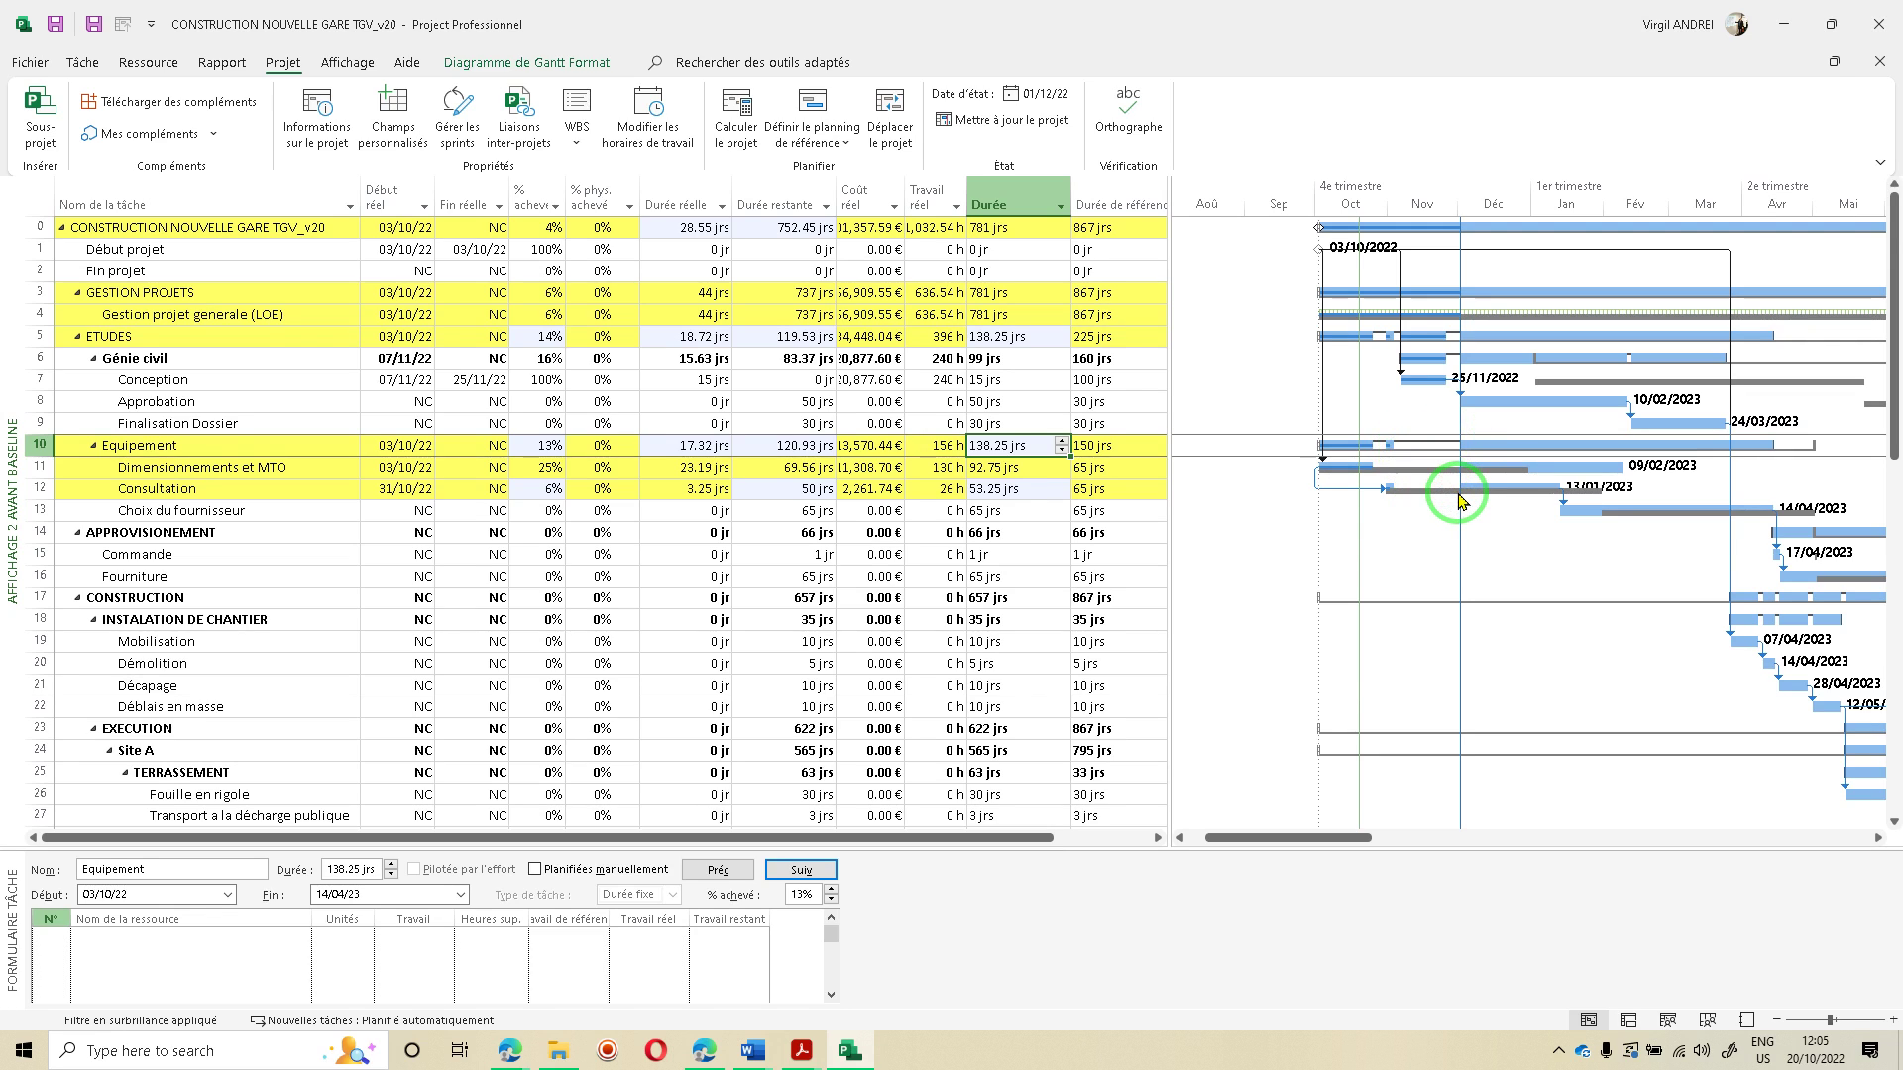
left_click(1428, 471)
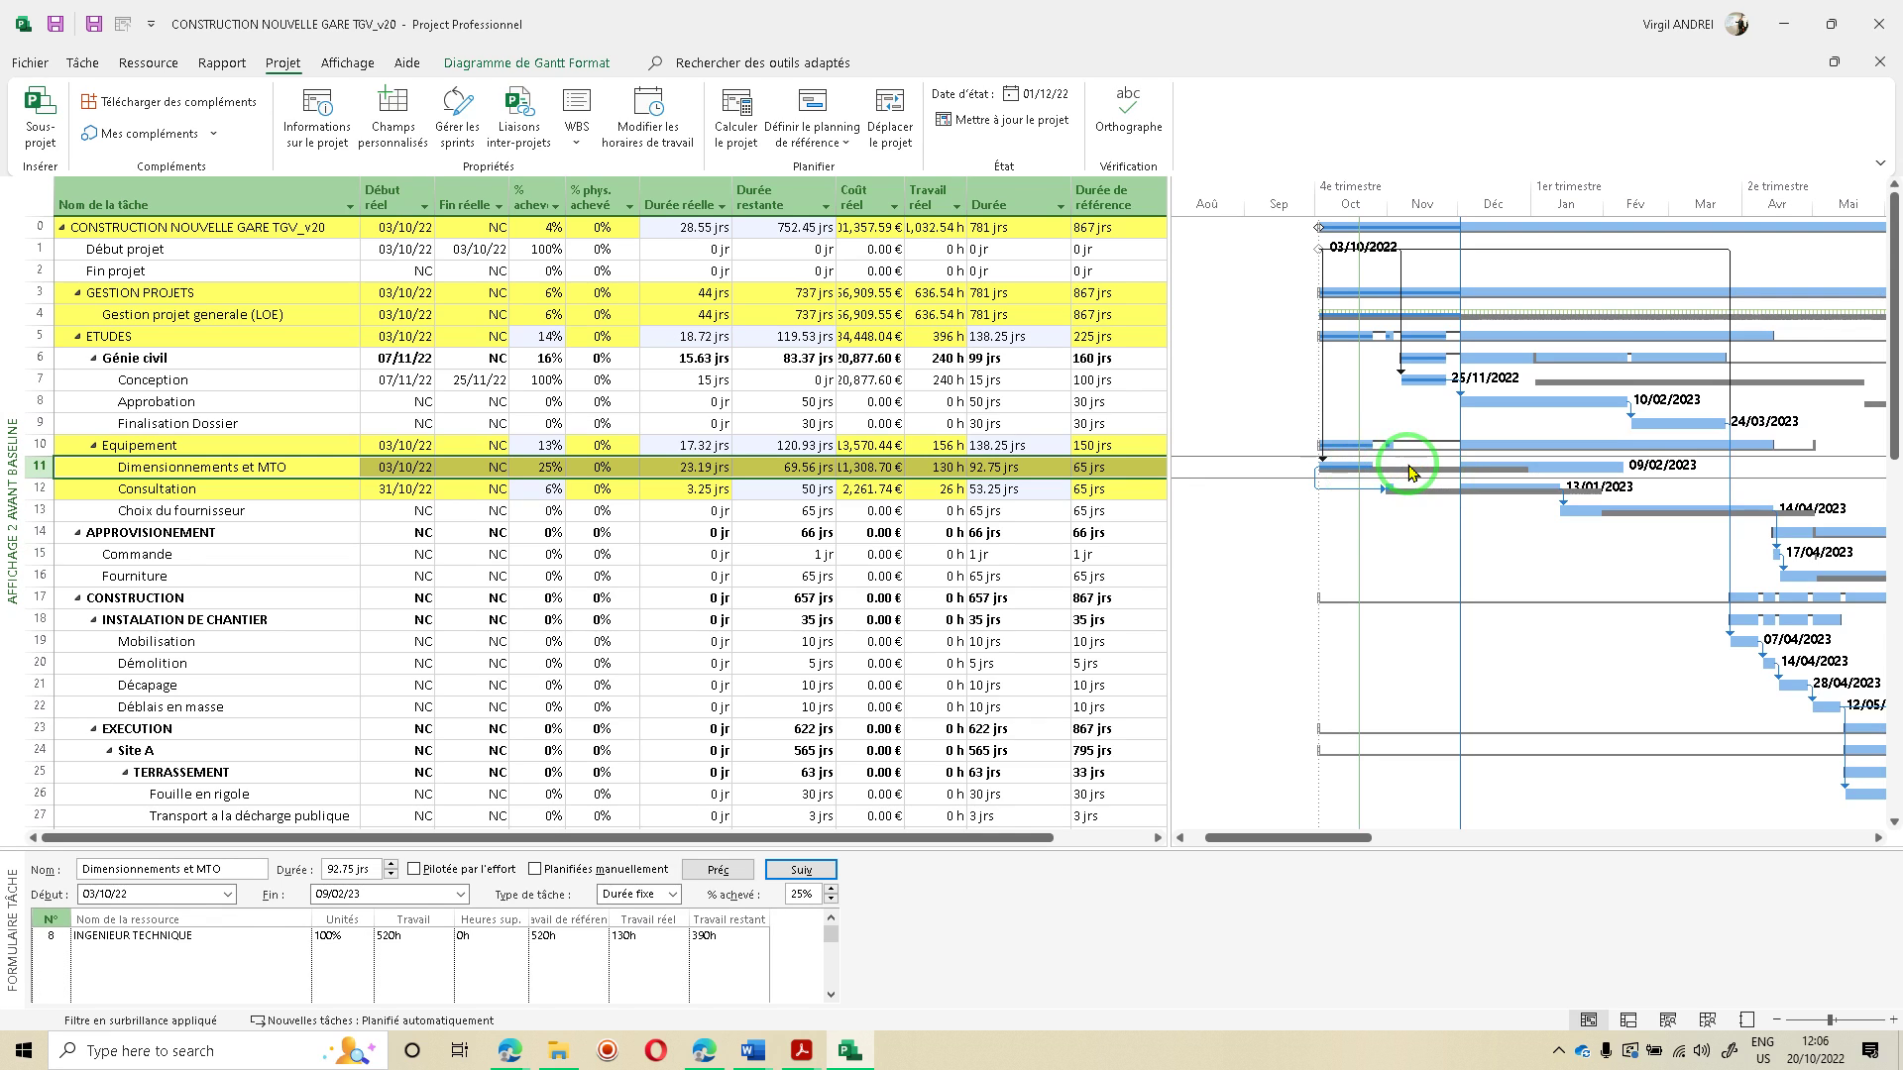
left_click_drag(302, 474, 436, 956)
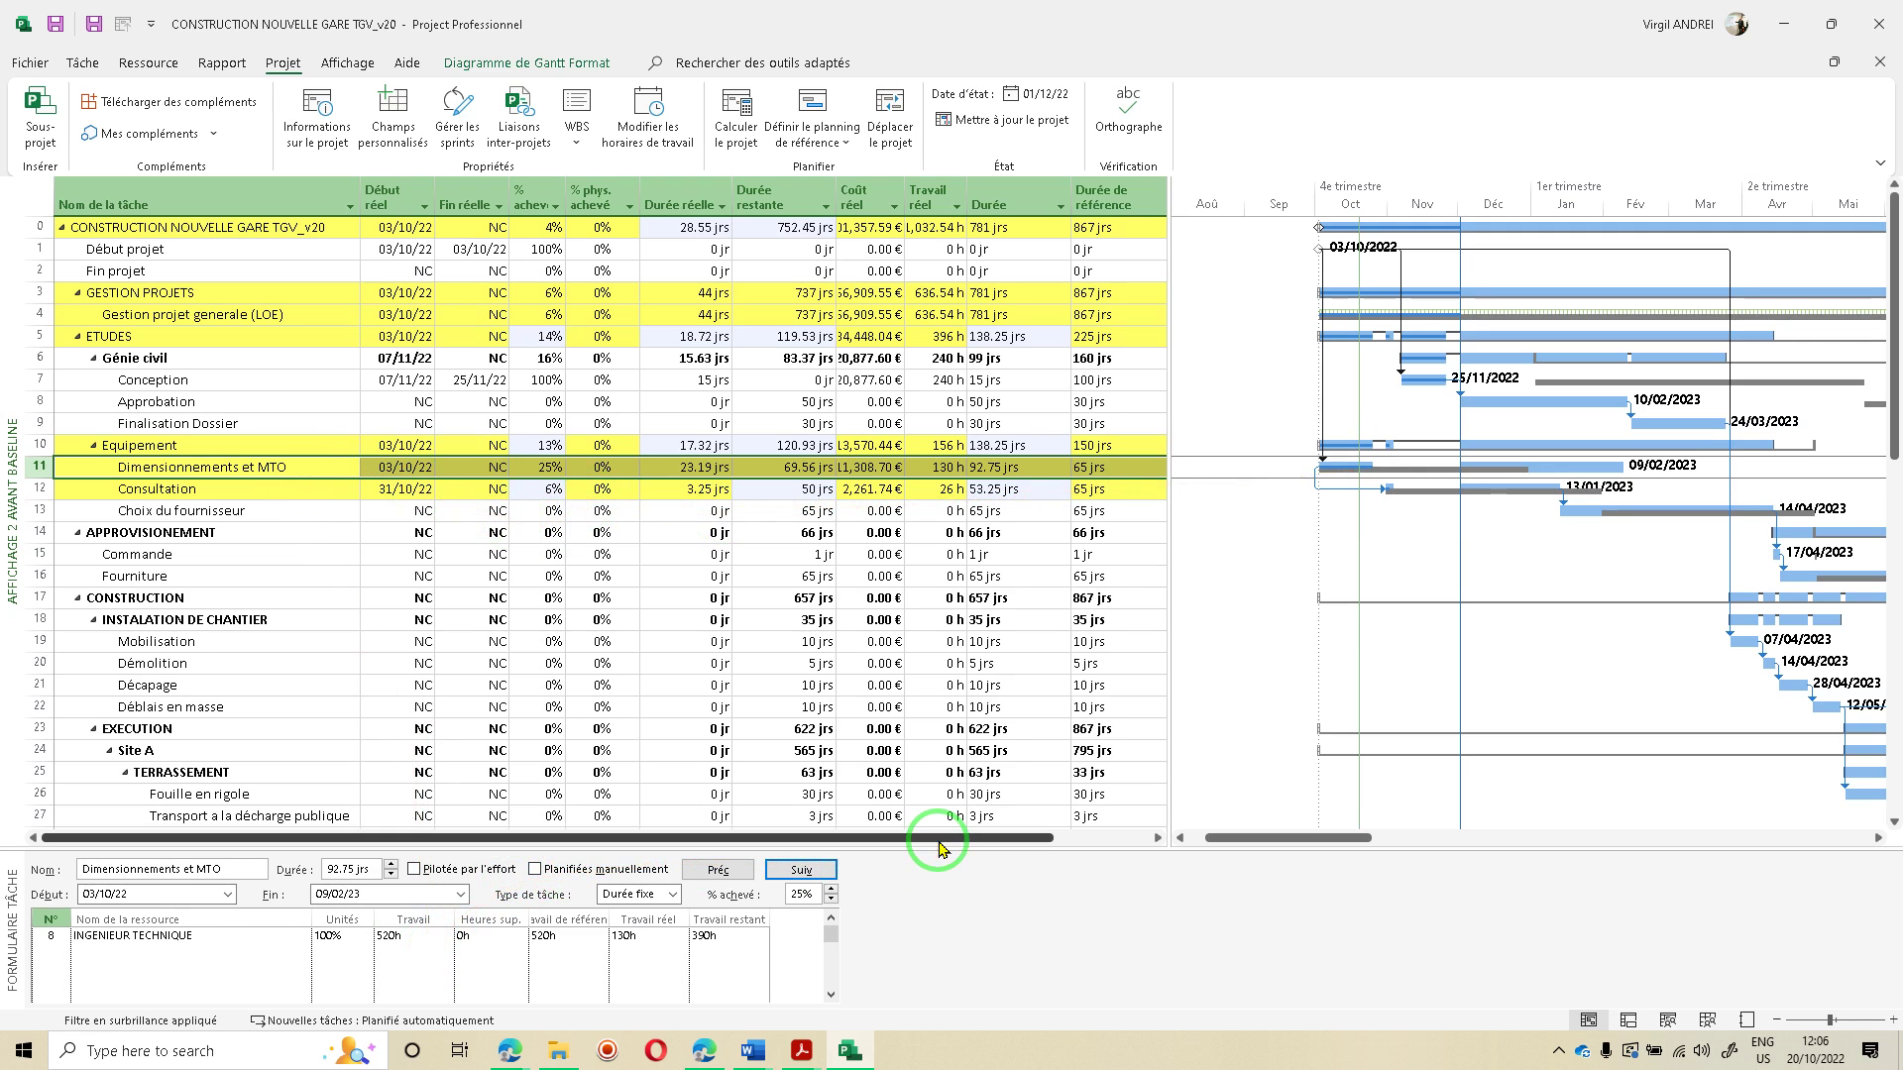
right_click(195, 965)
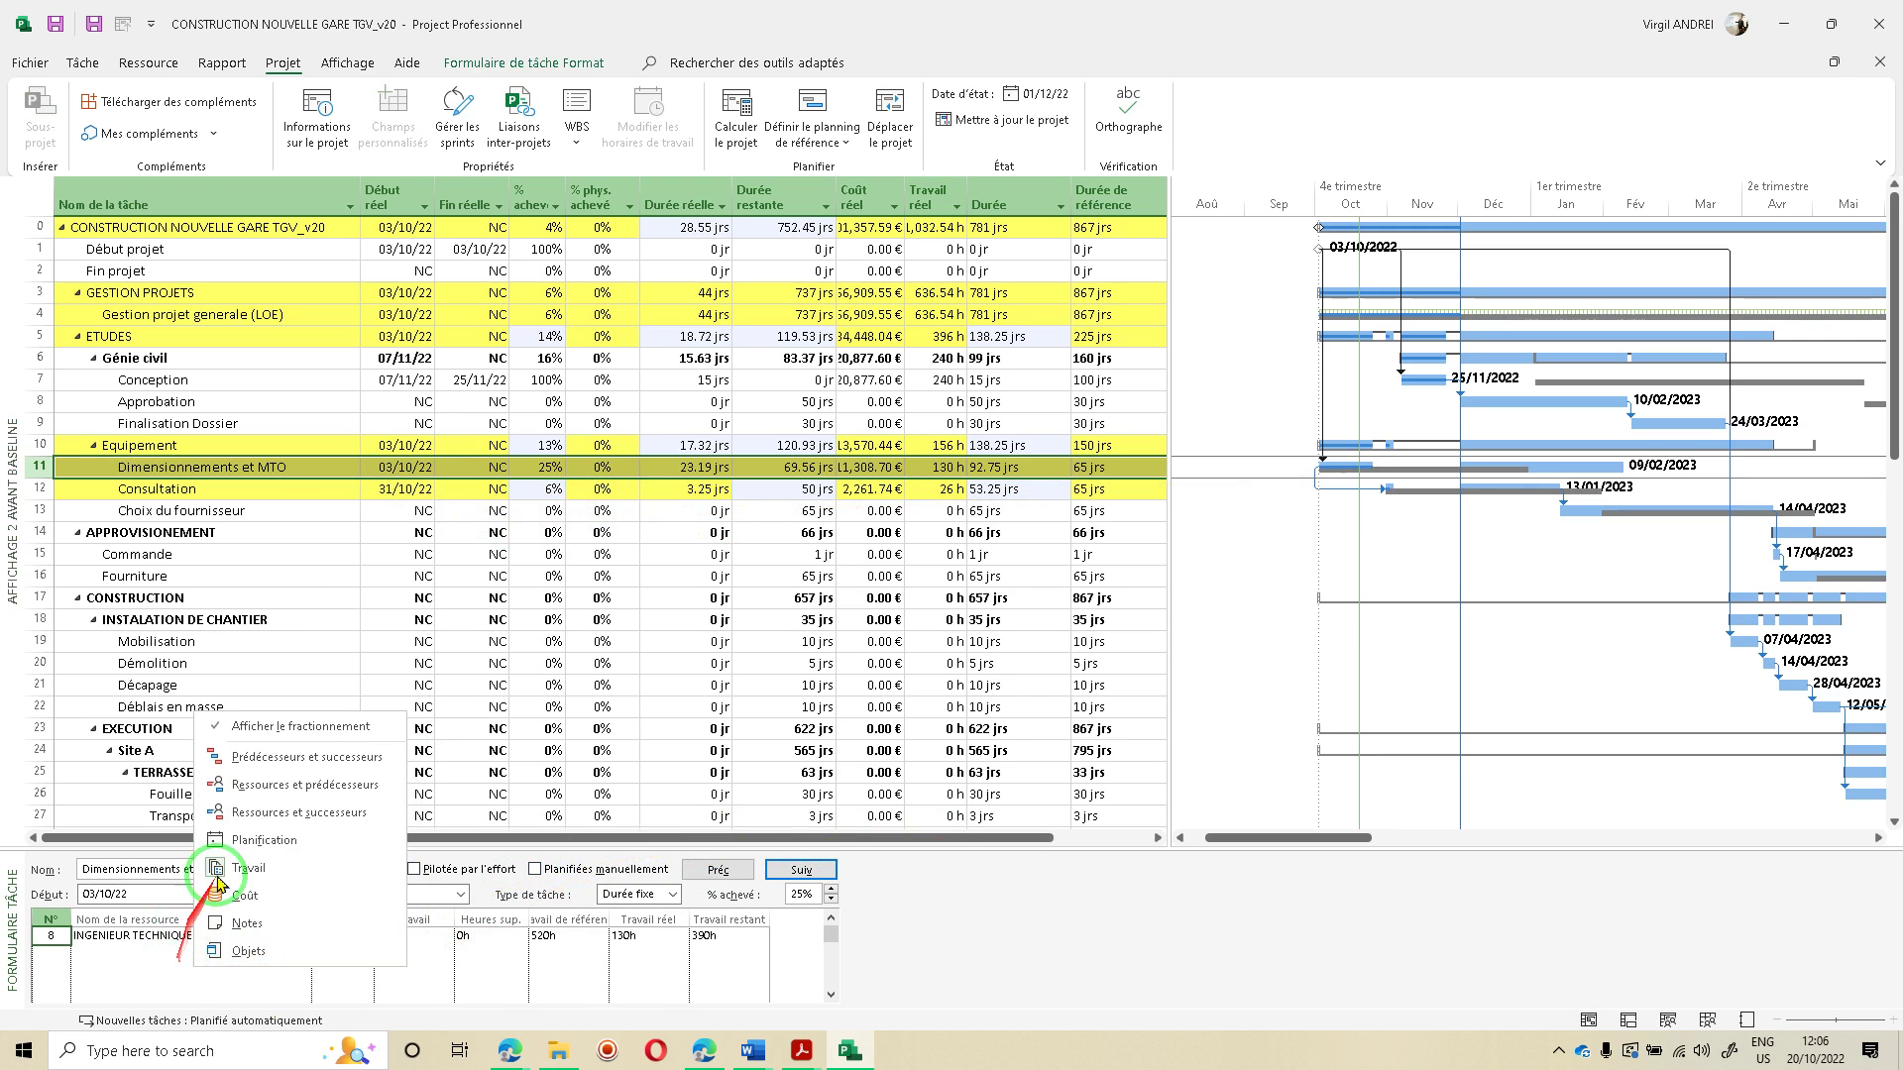
left_click(305, 756)
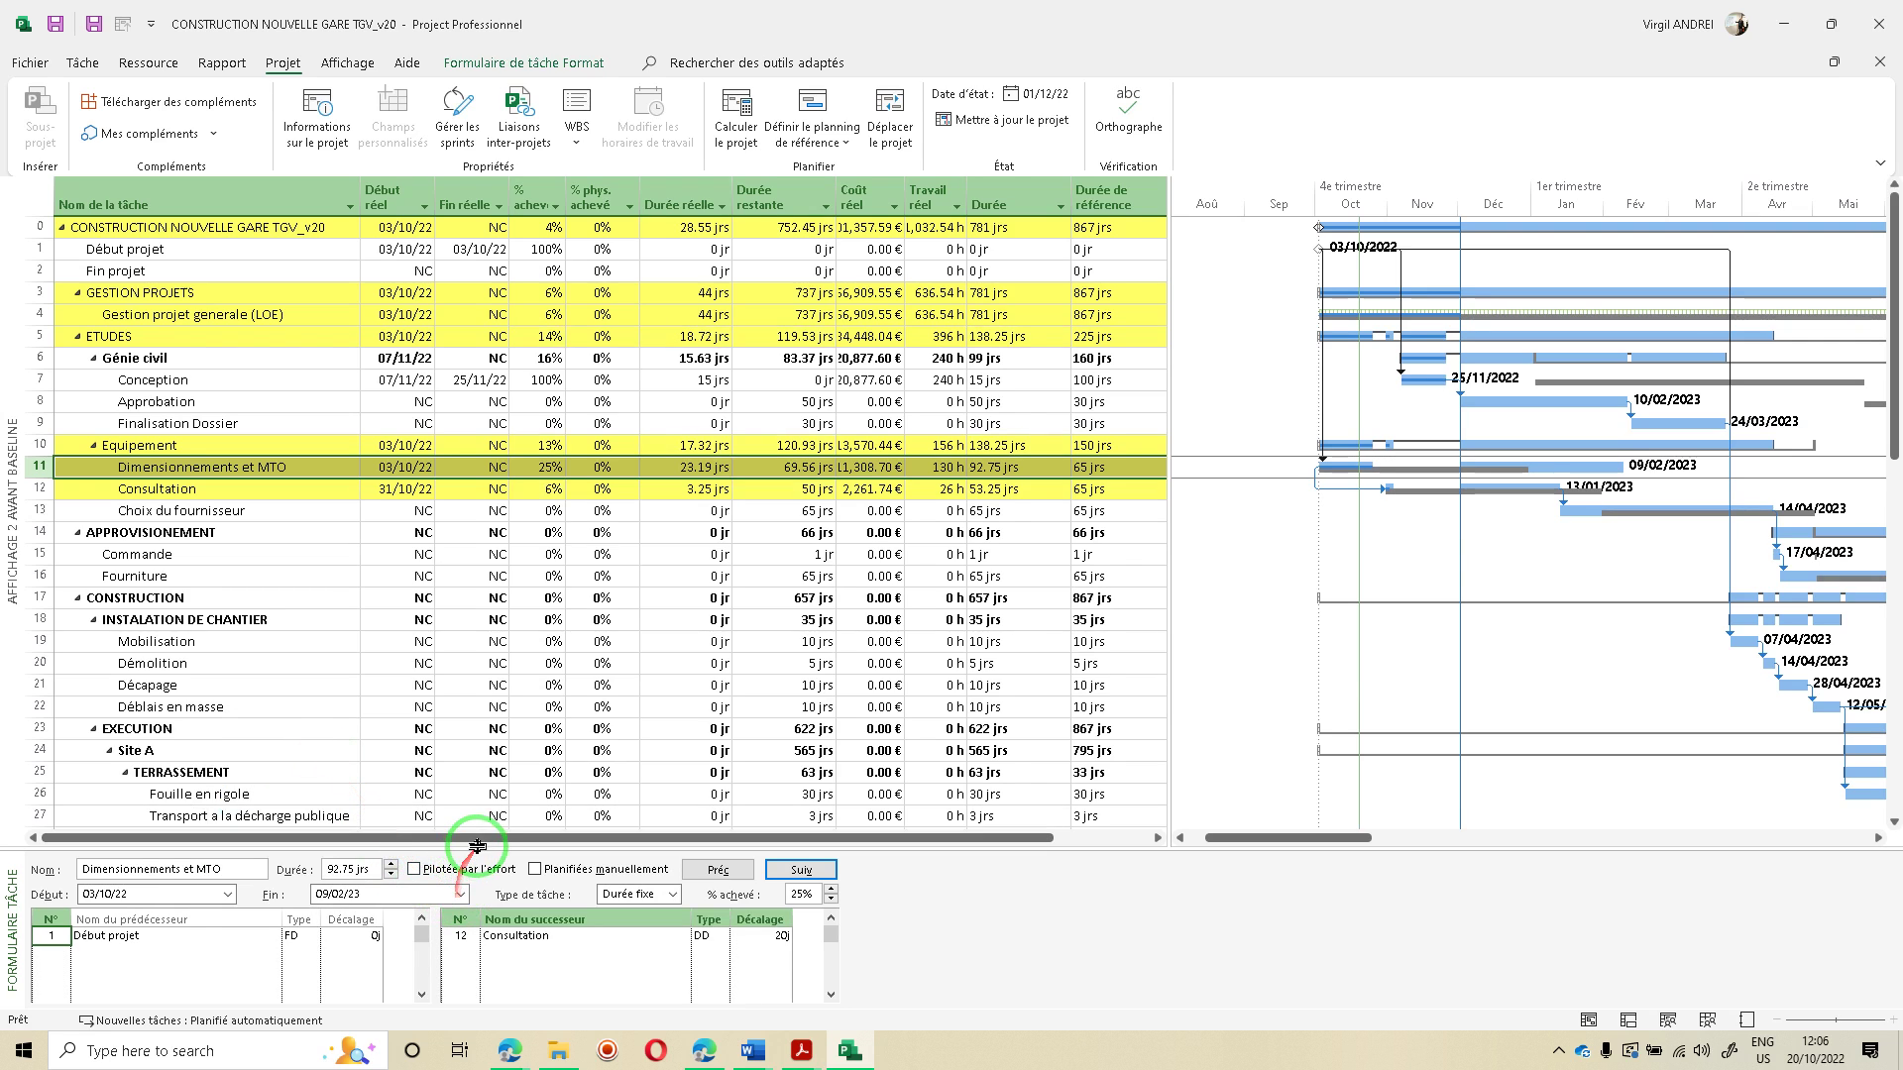
left_click_drag(514, 849, 515, 792)
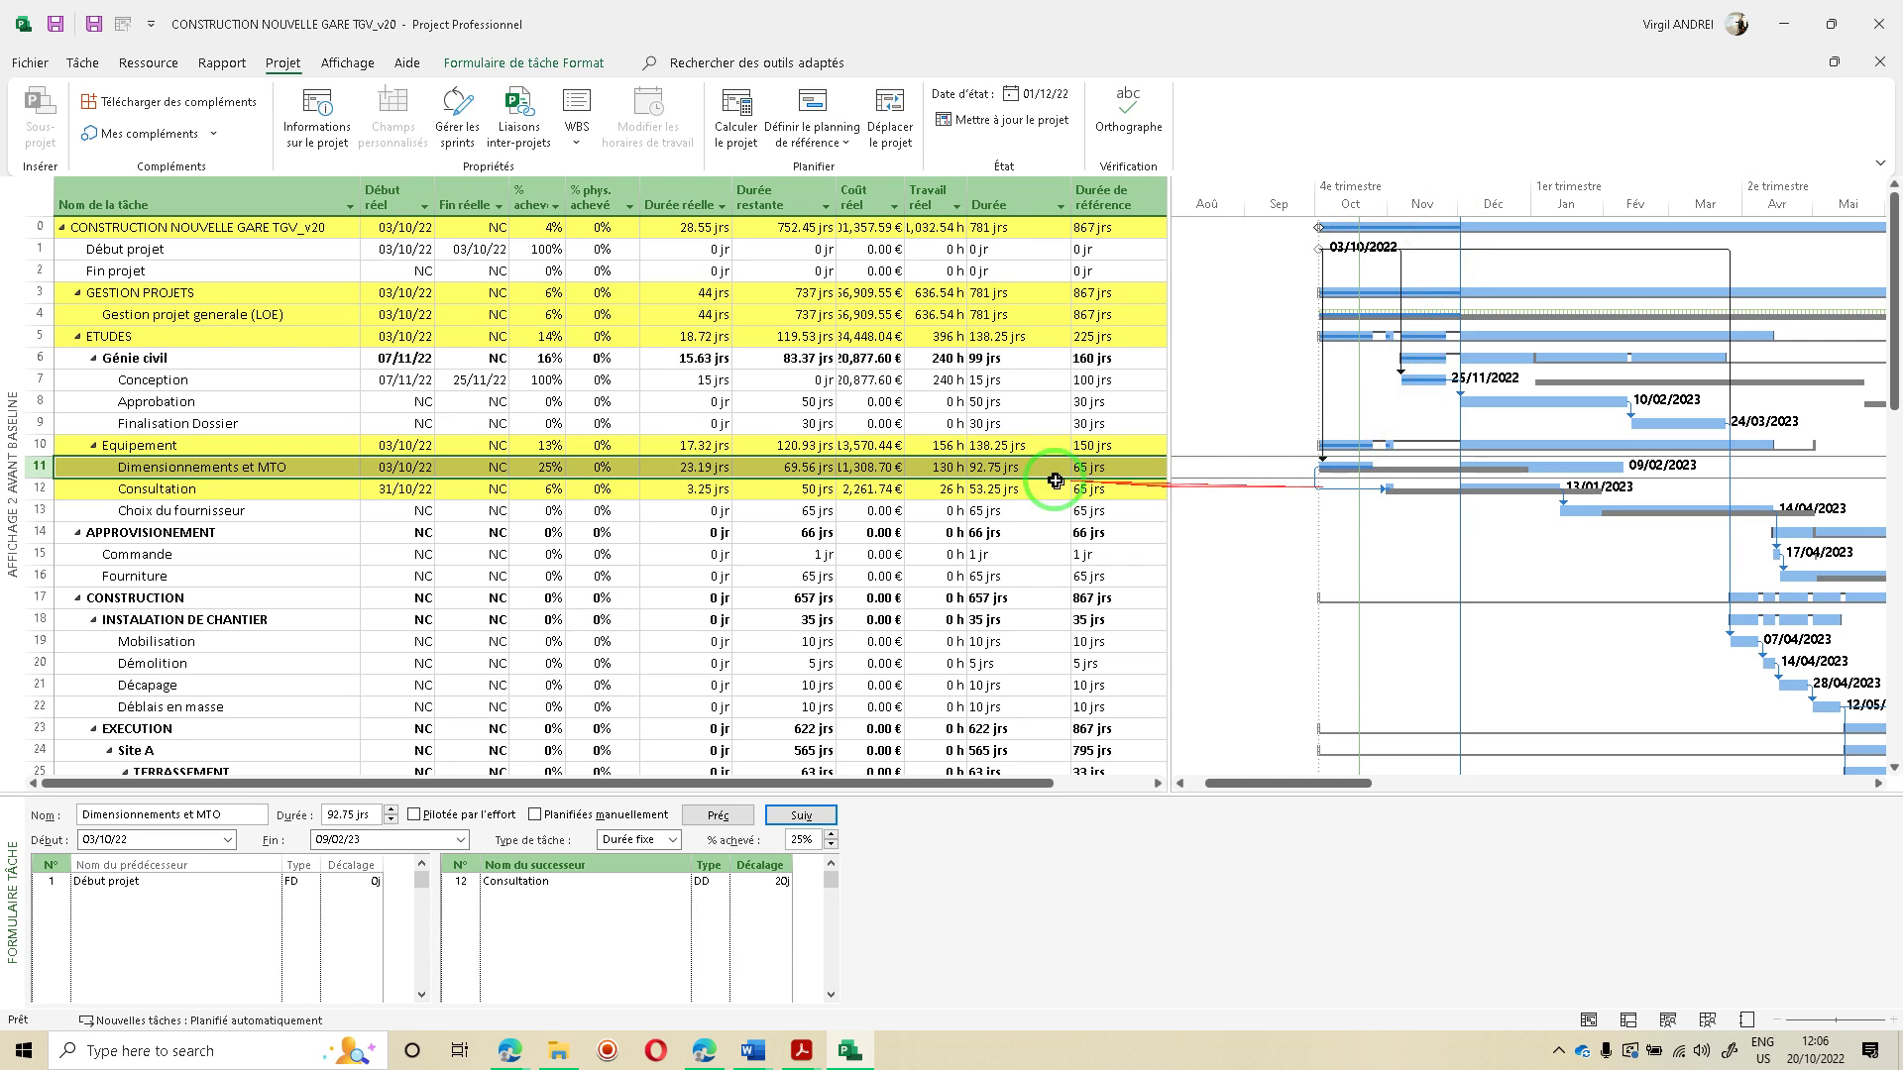
Examine the predecessor link and lag of Consultation, and compare its actual and remaining durations with those of Dimensionnements et MTO
left_click(664, 489)
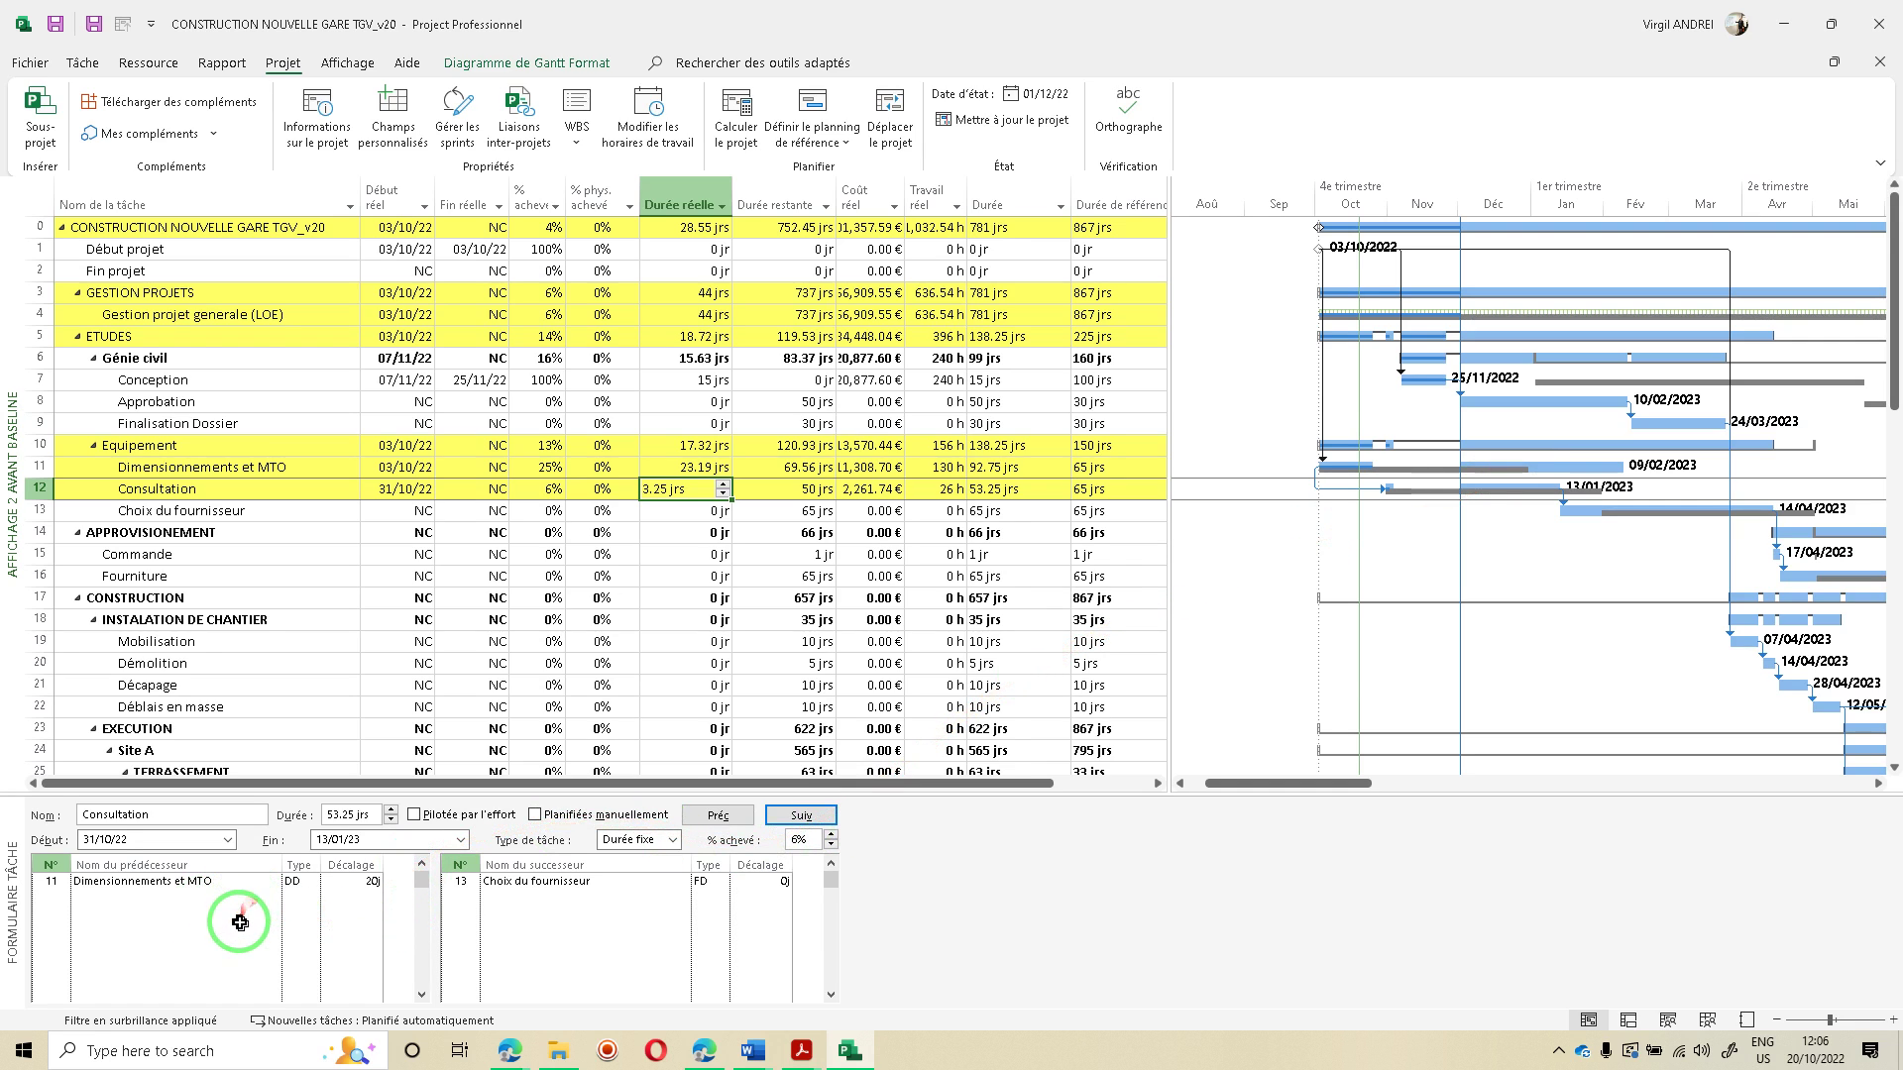
left_click(356, 891)
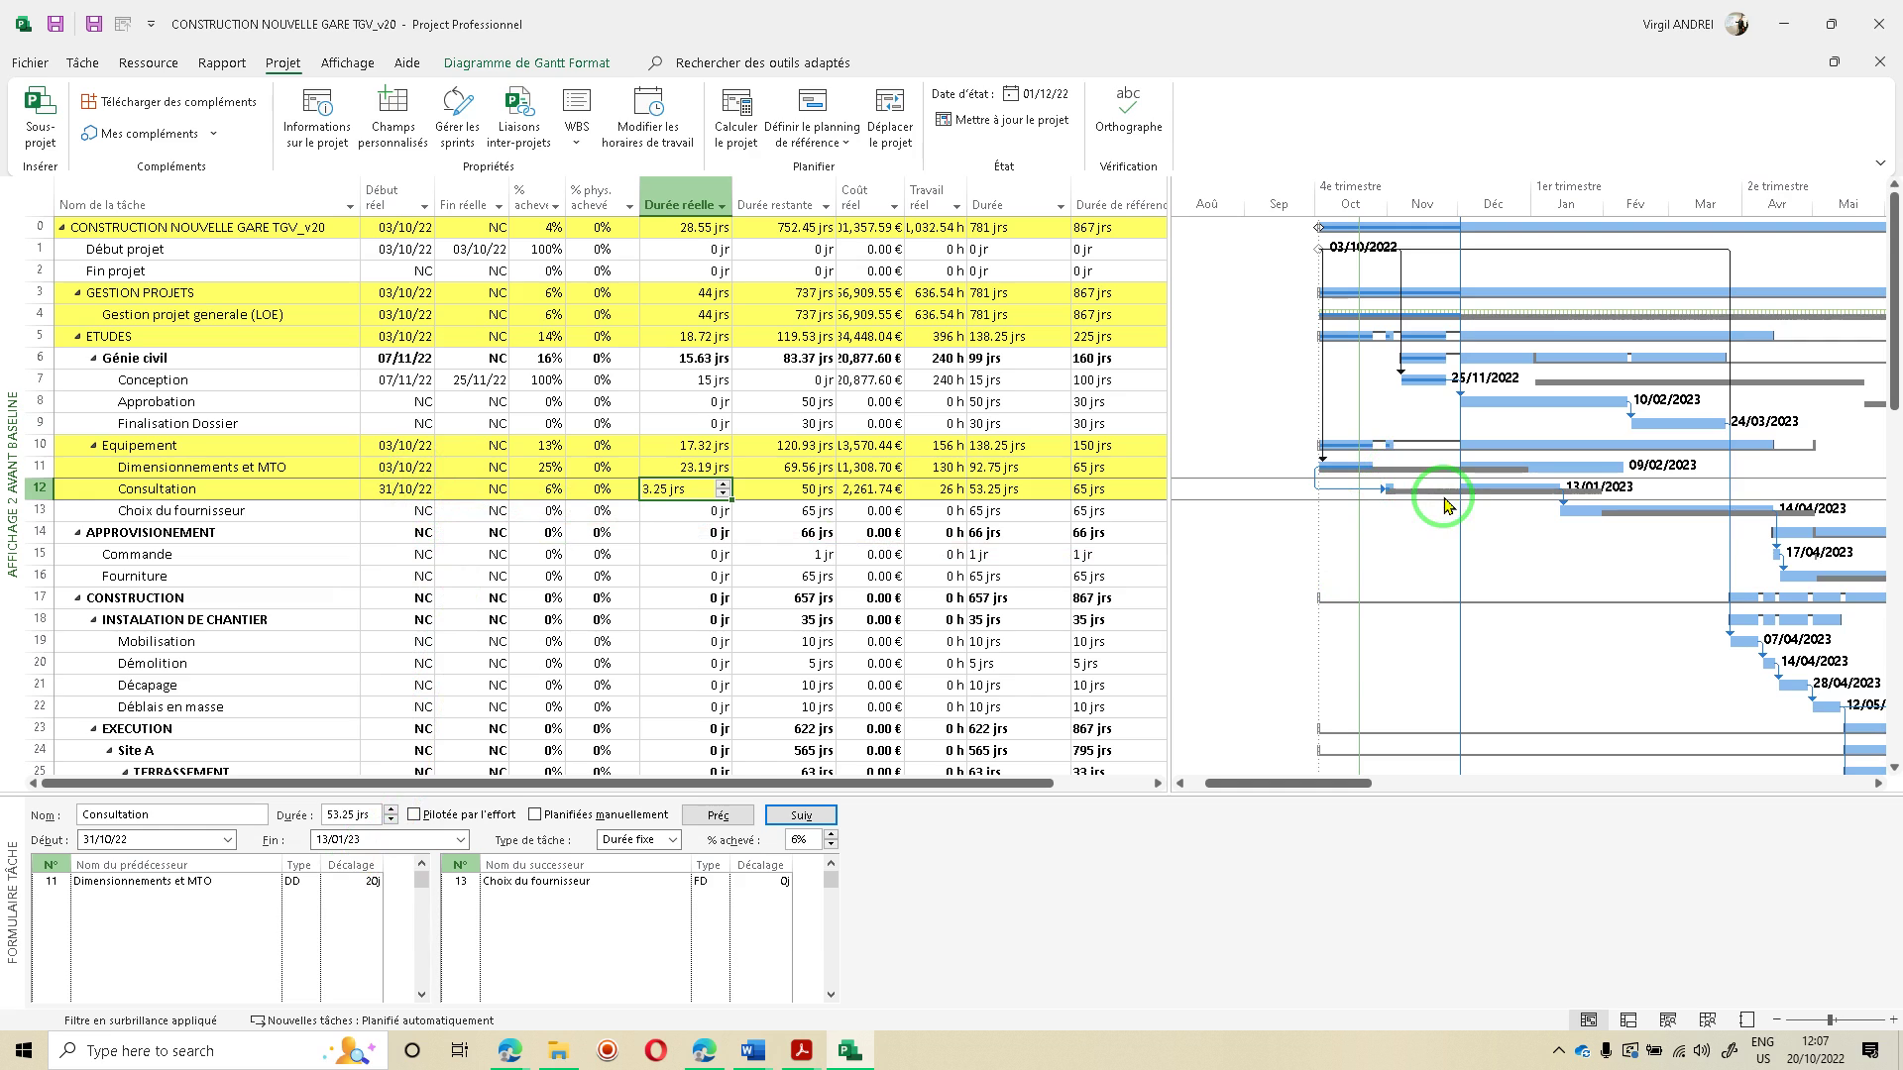
left_click(1504, 496)
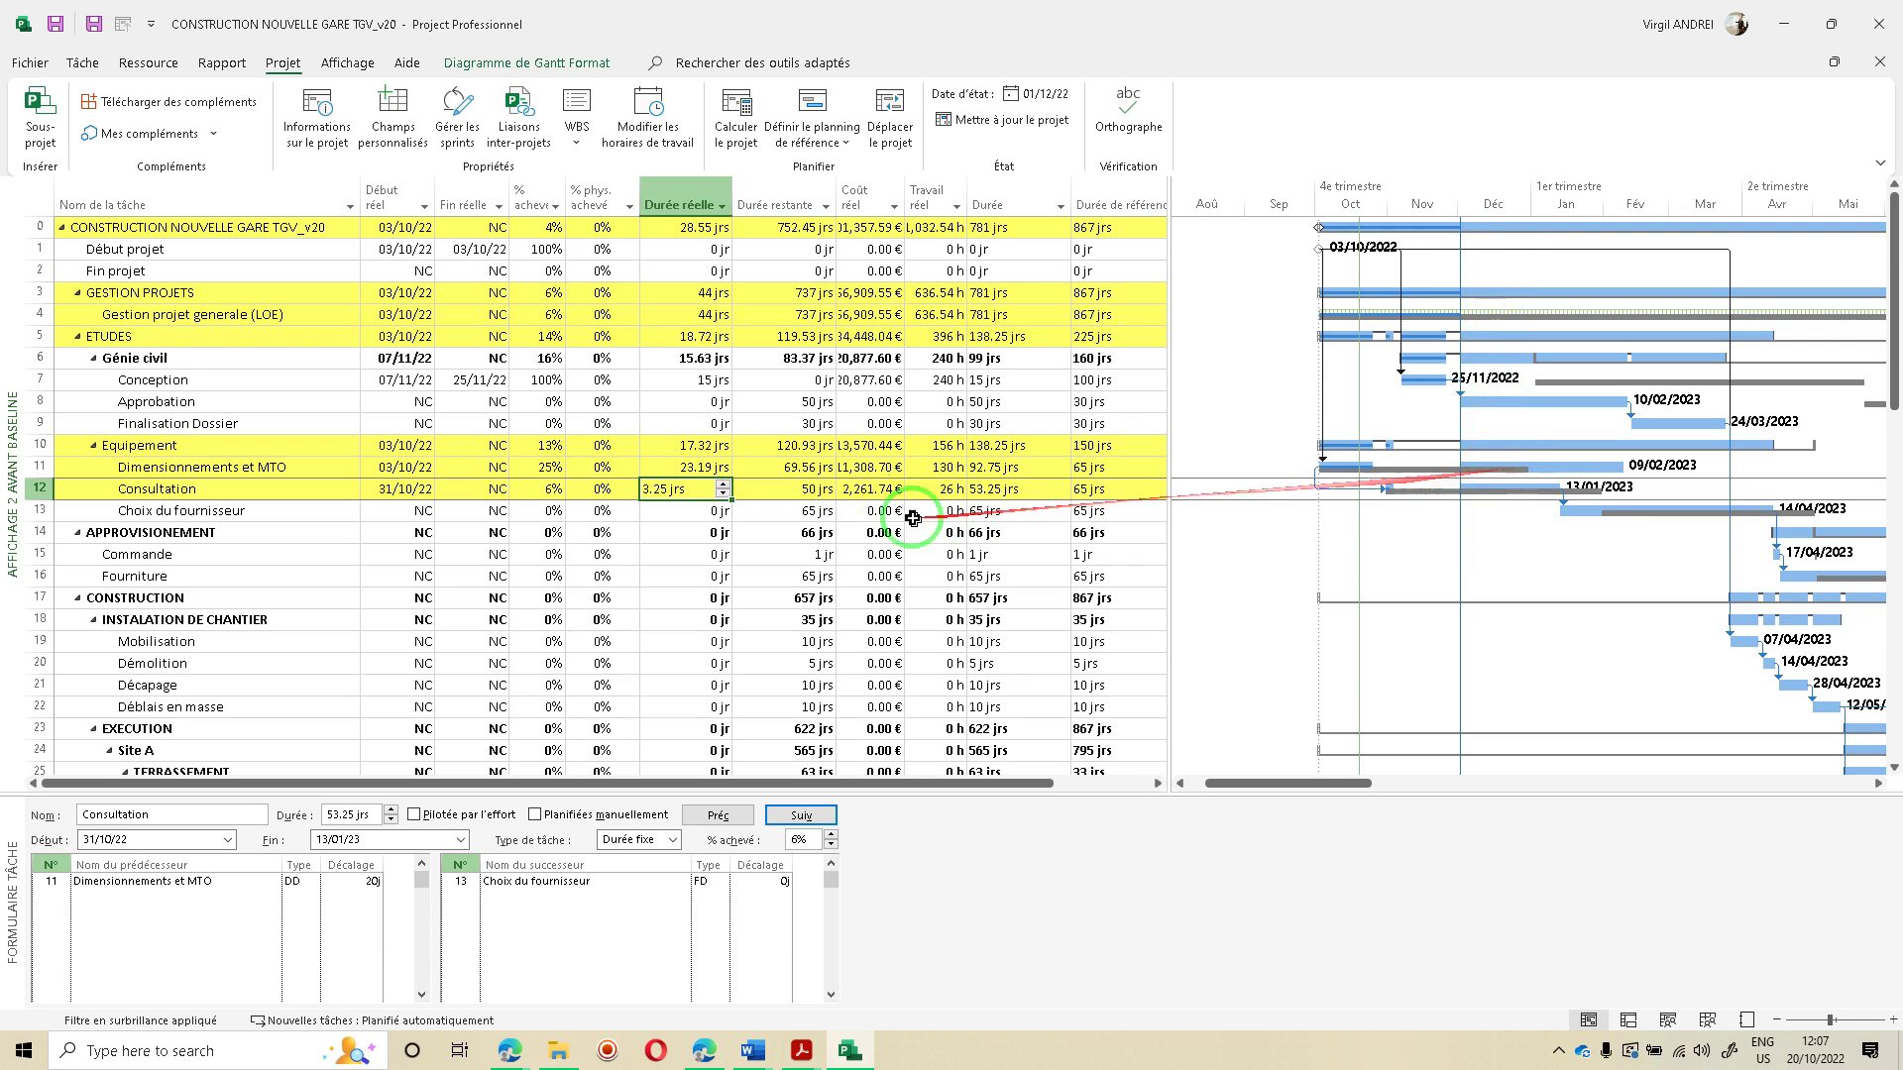
left_click(699, 467)
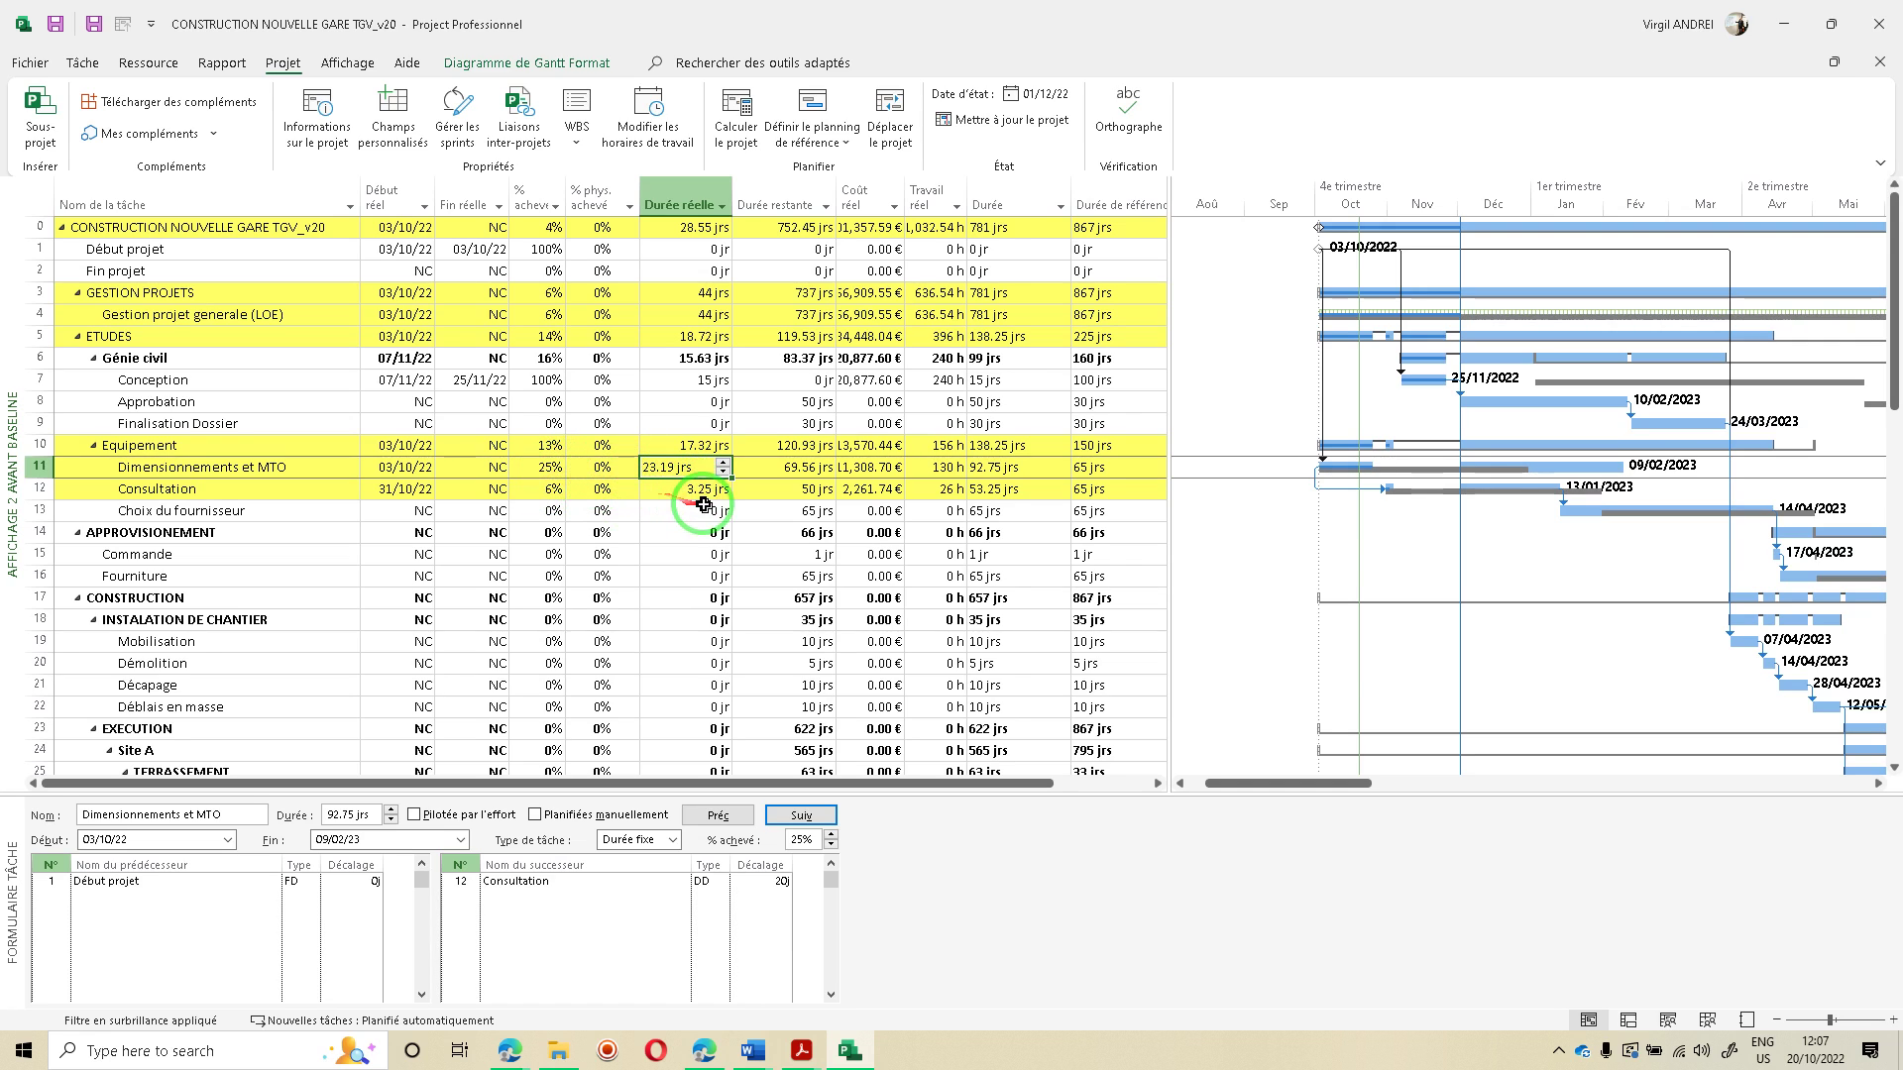
left_click(766, 474)
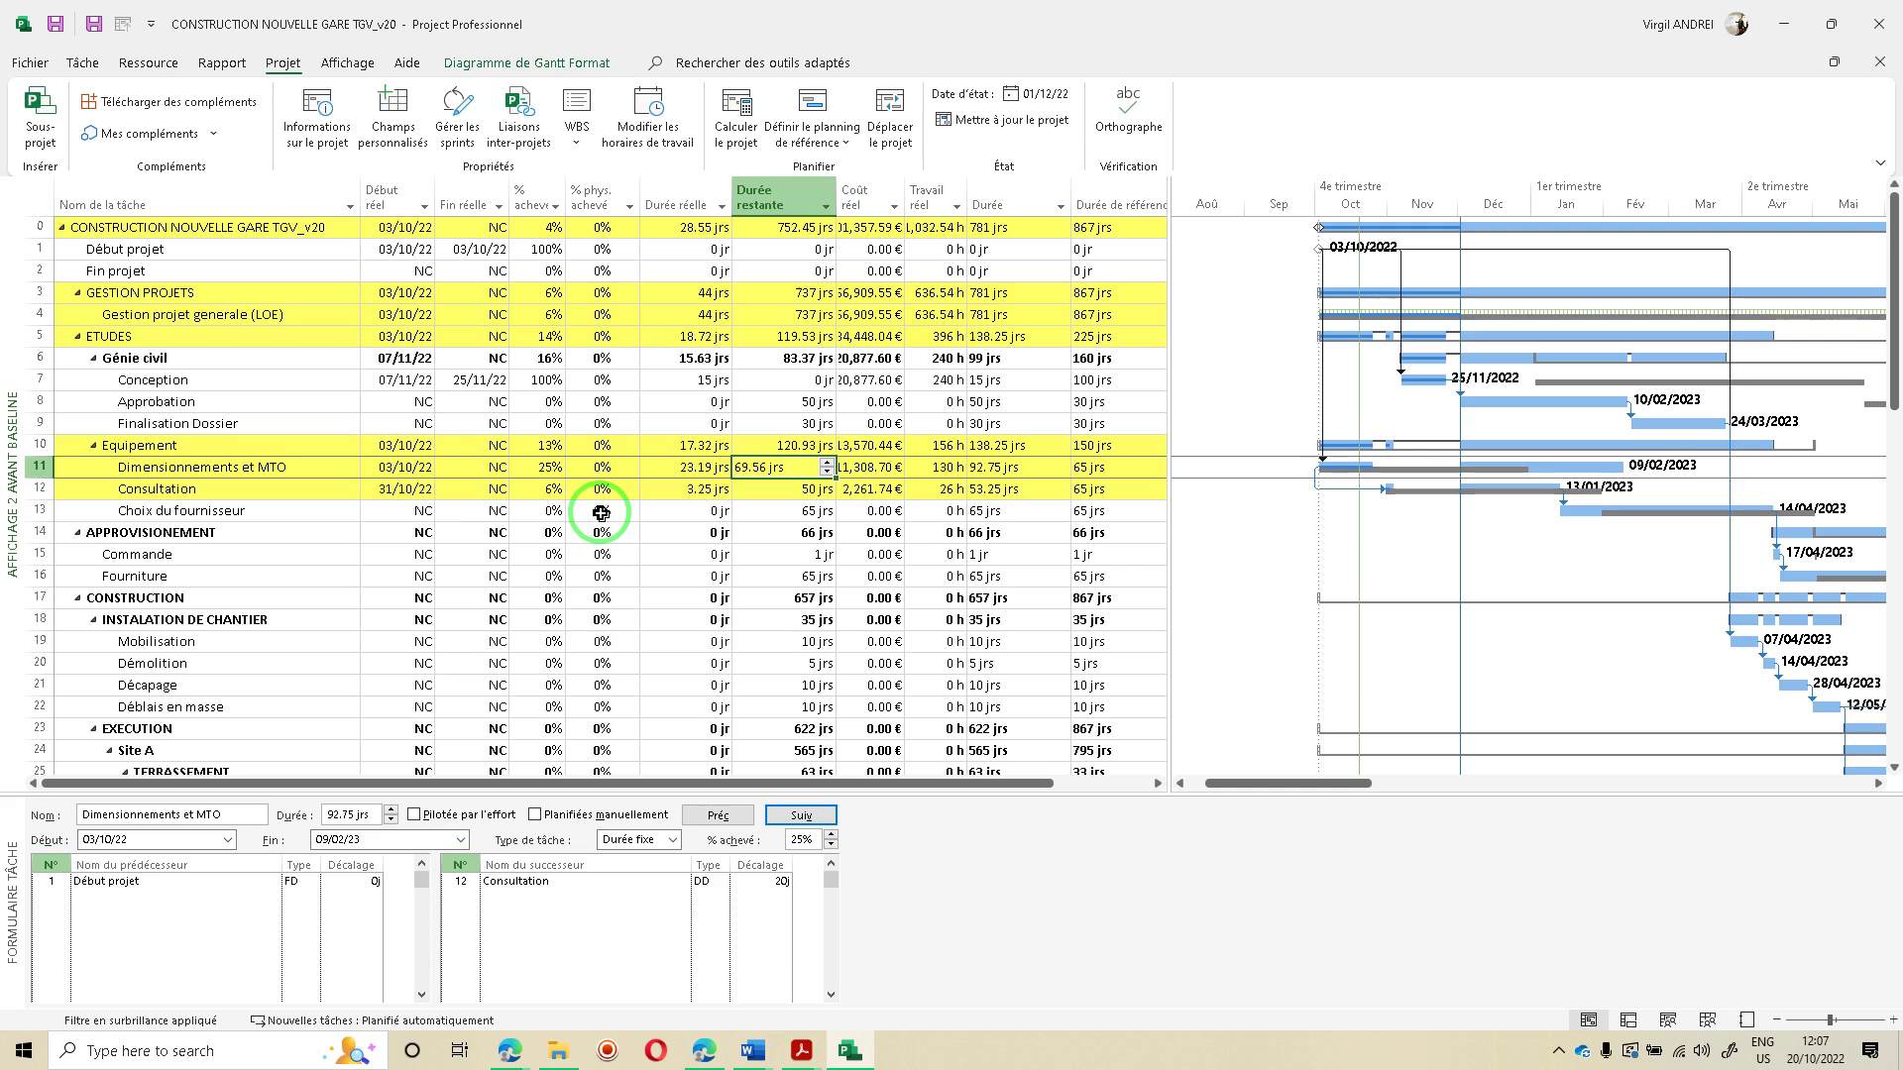
left_click(773, 492)
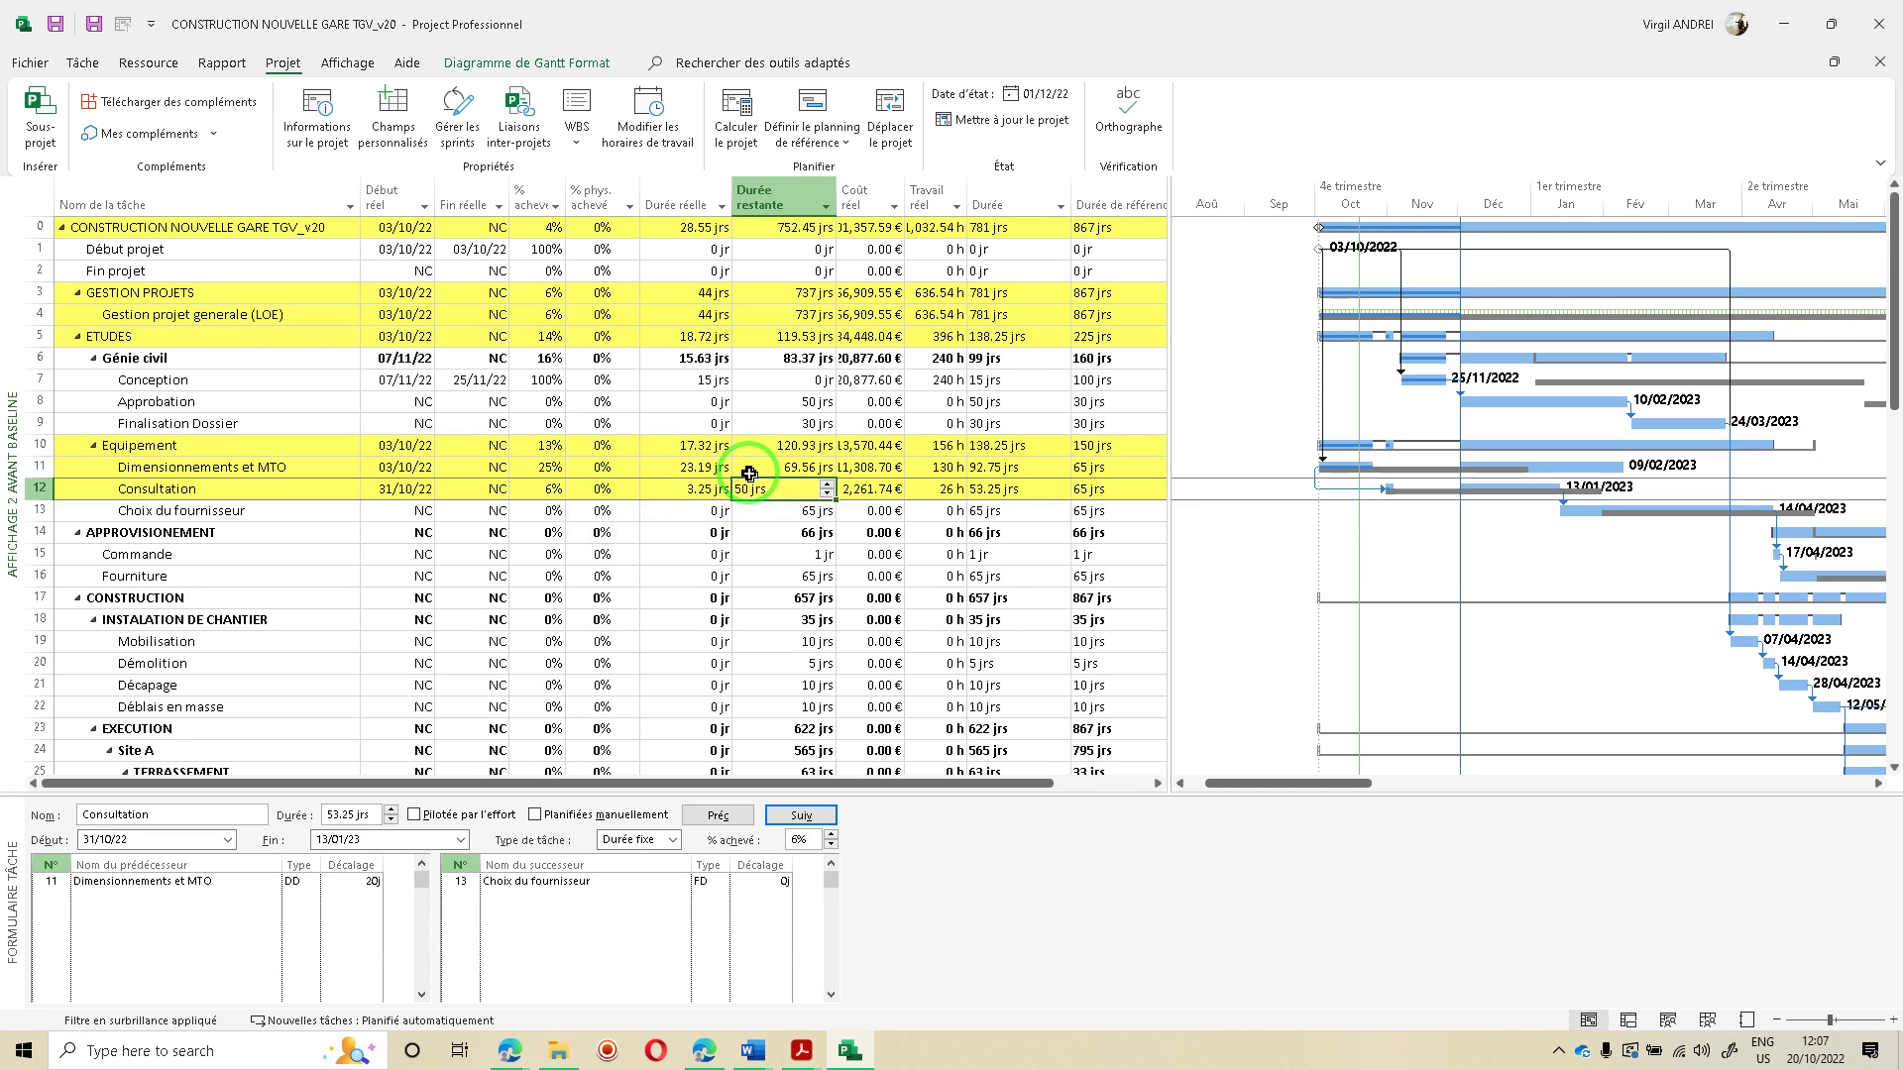
Show the work details (Travail) in the task form and review the resource work of Dimensionnements et MTO and Gestion projet generale (LOE)
right_click(177, 937)
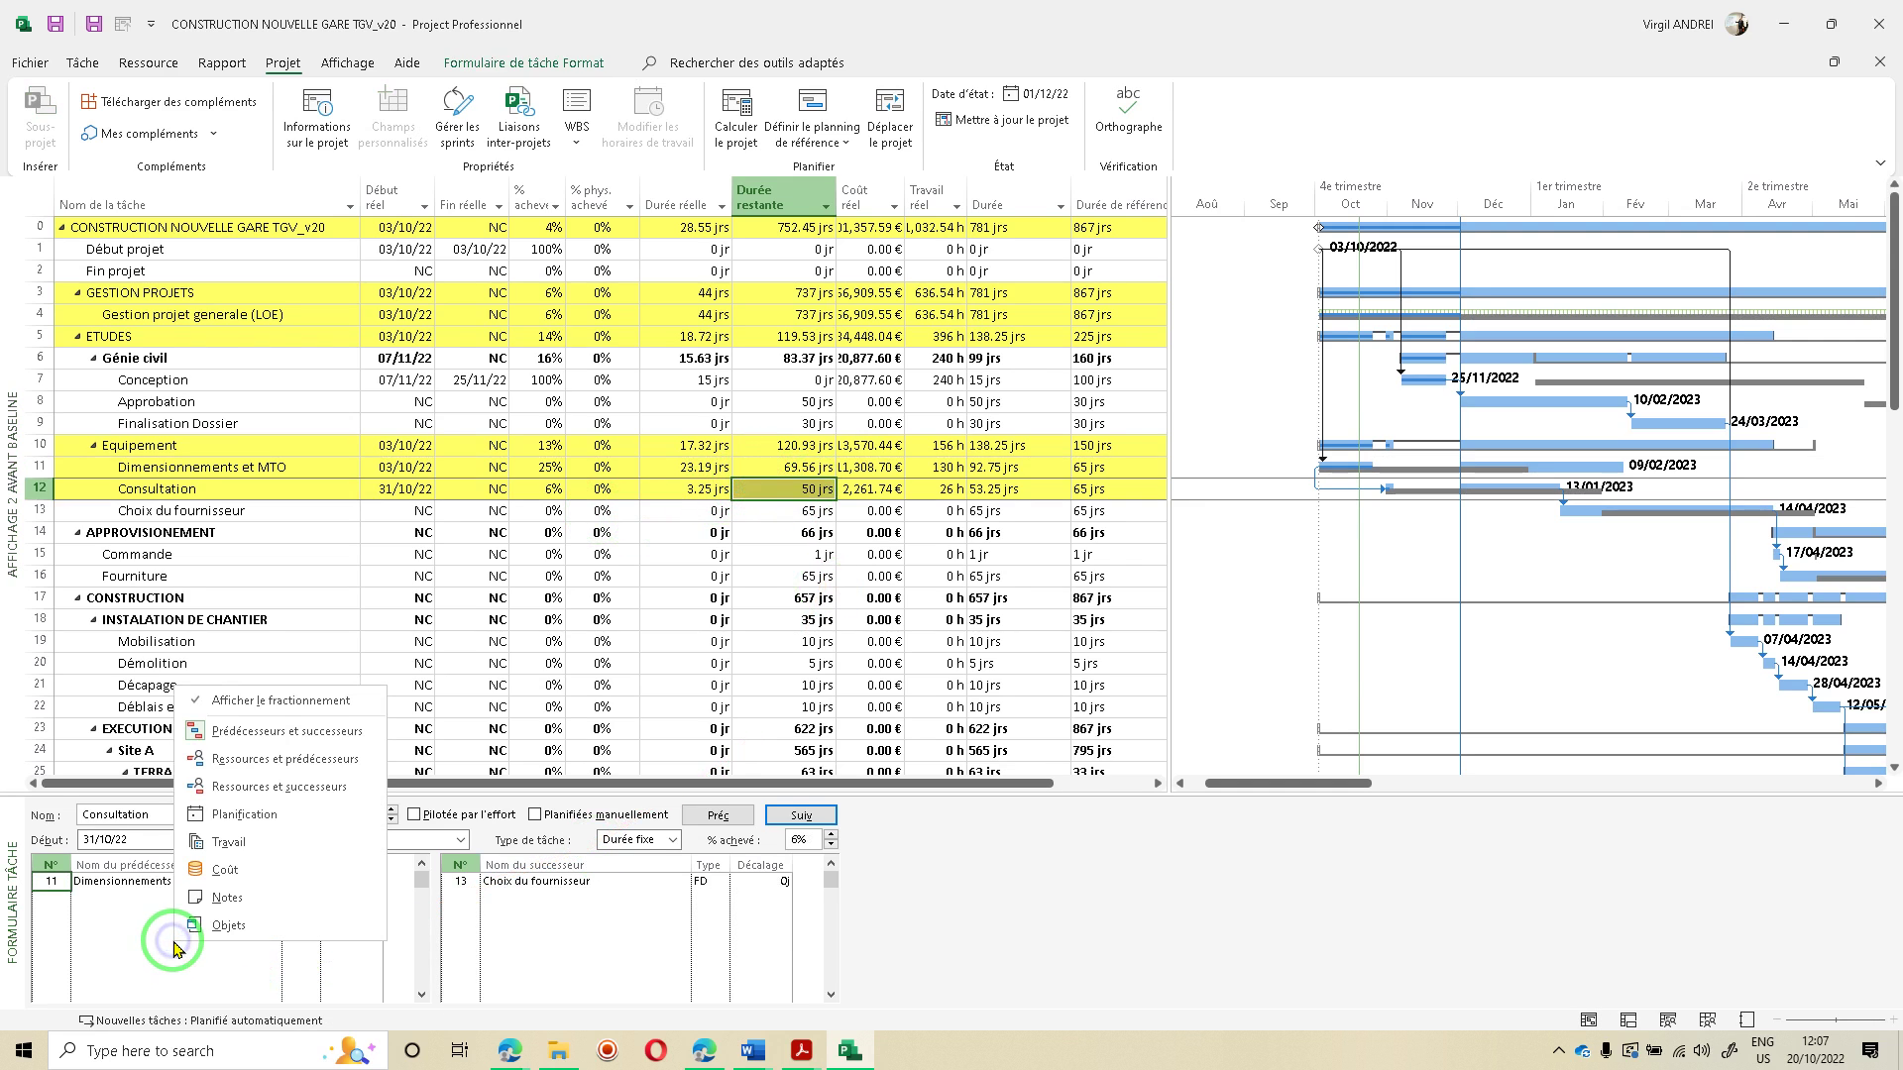
left_click(231, 843)
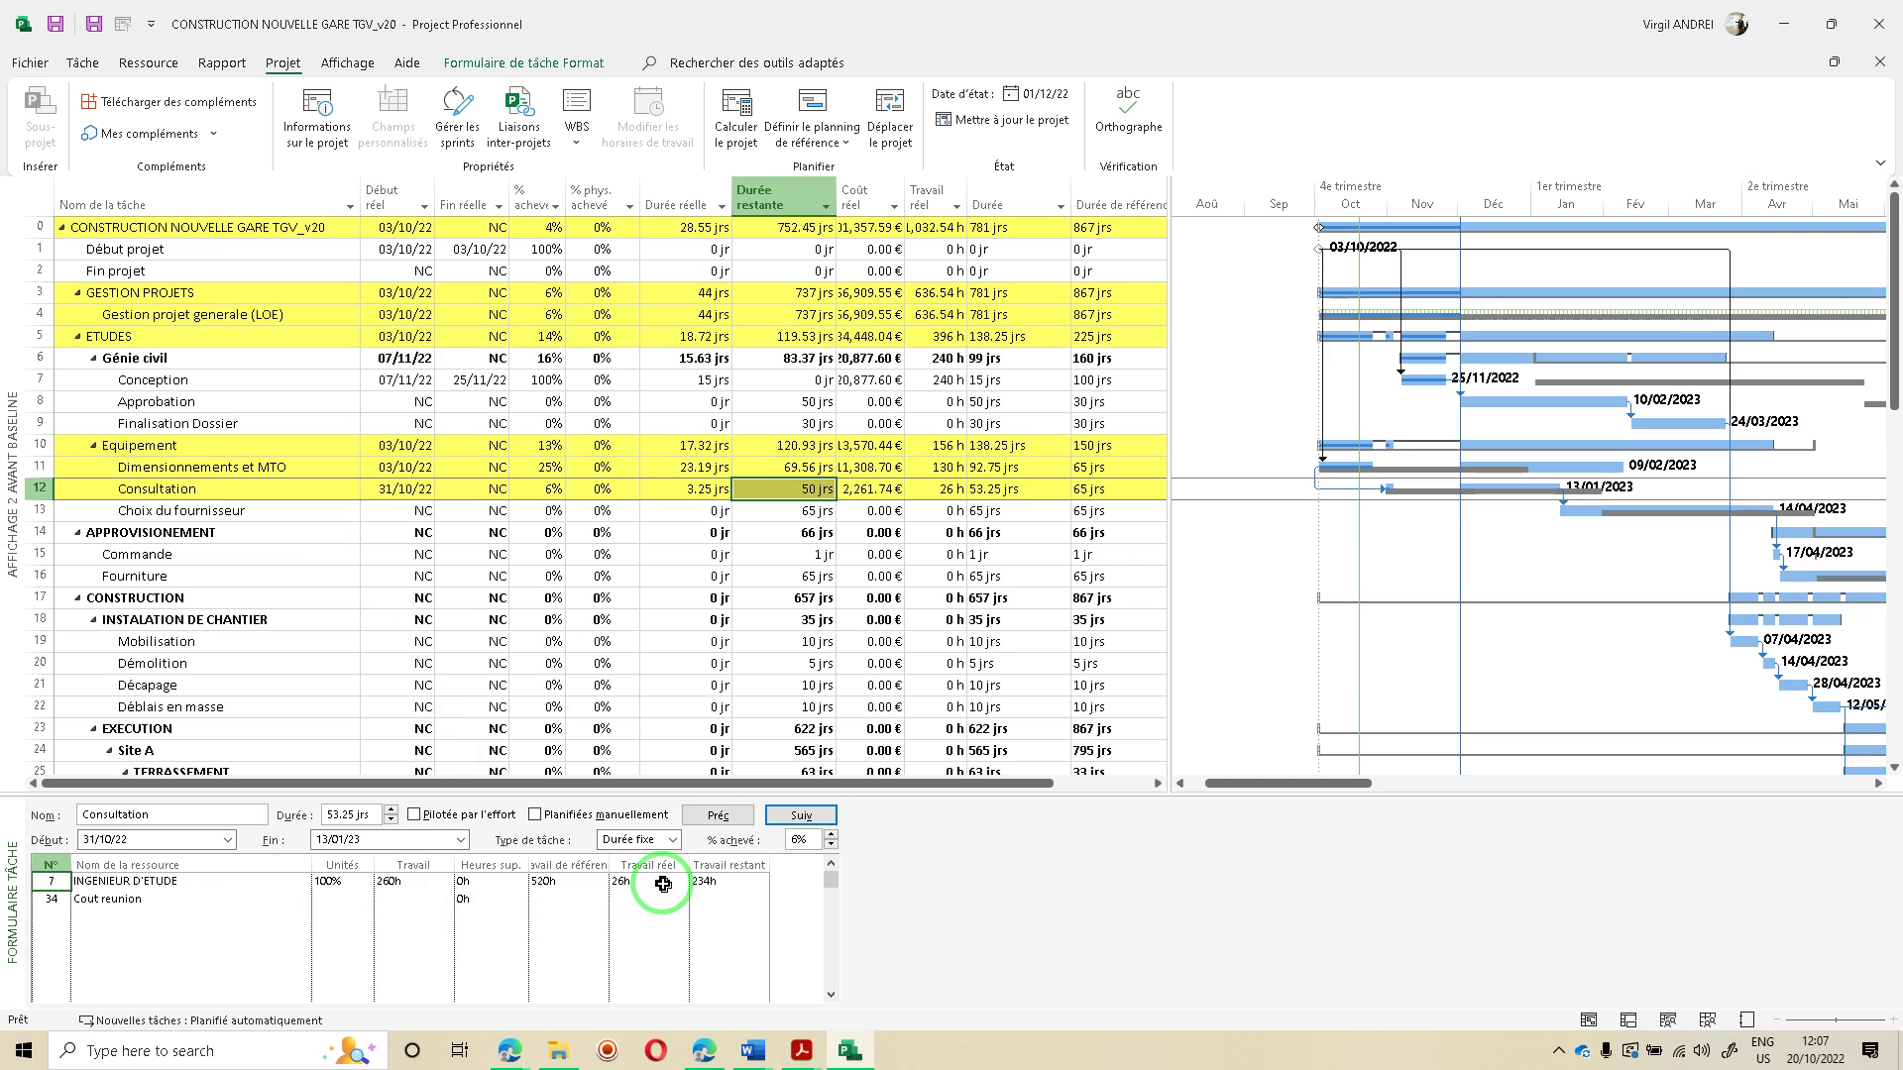
left_click(310, 467)
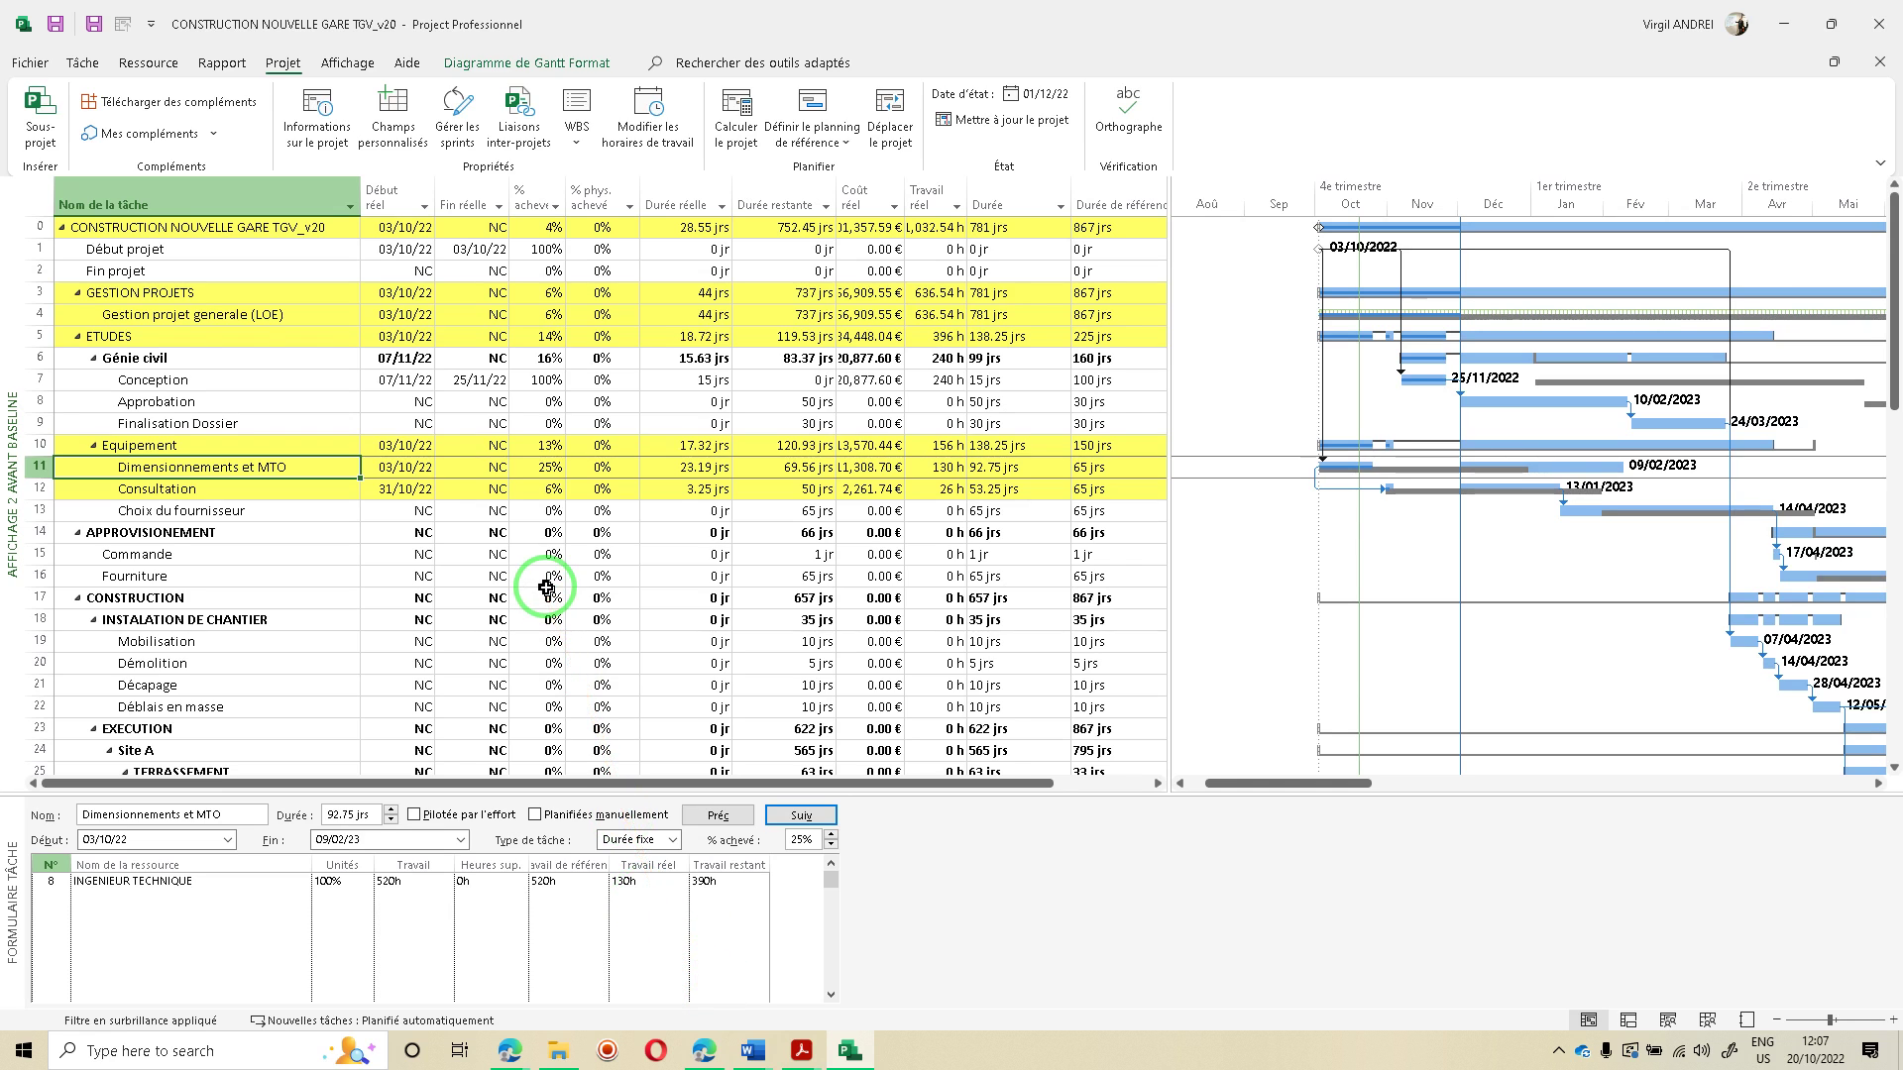
left_click(530, 314)
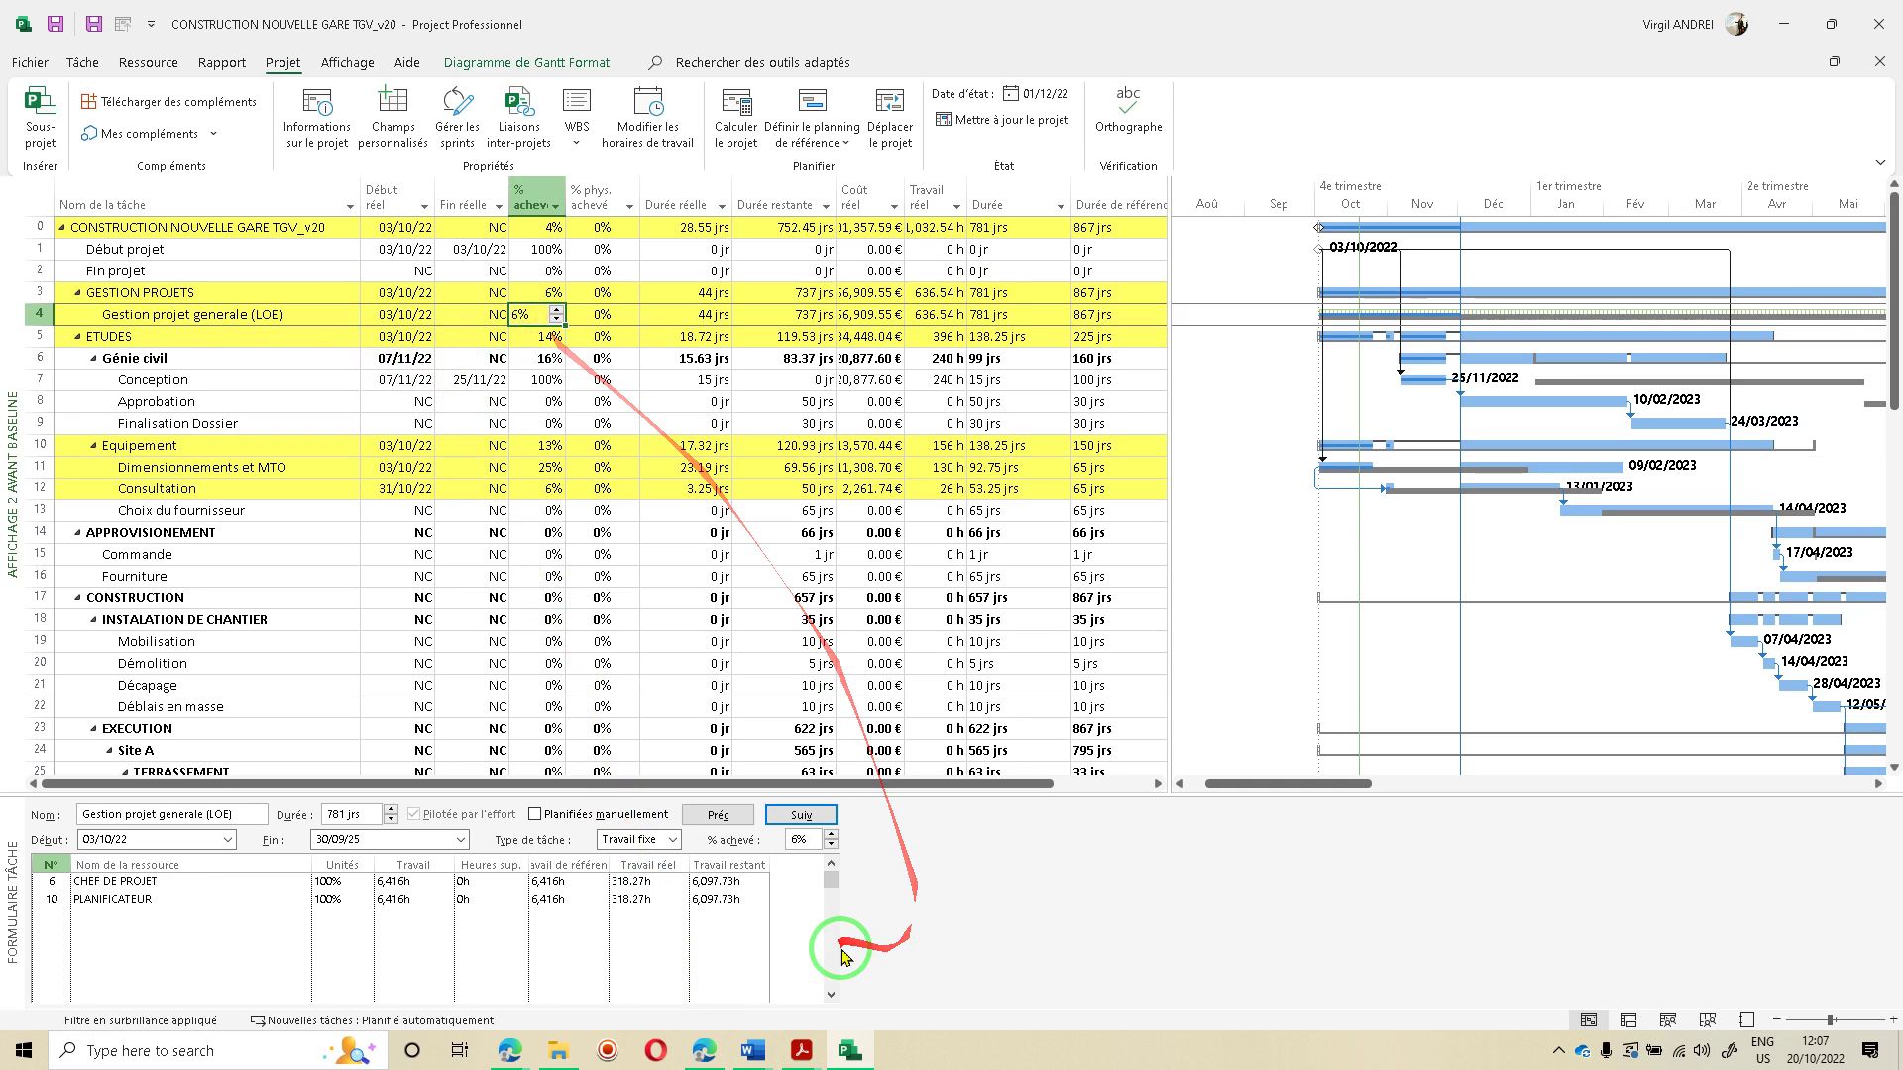